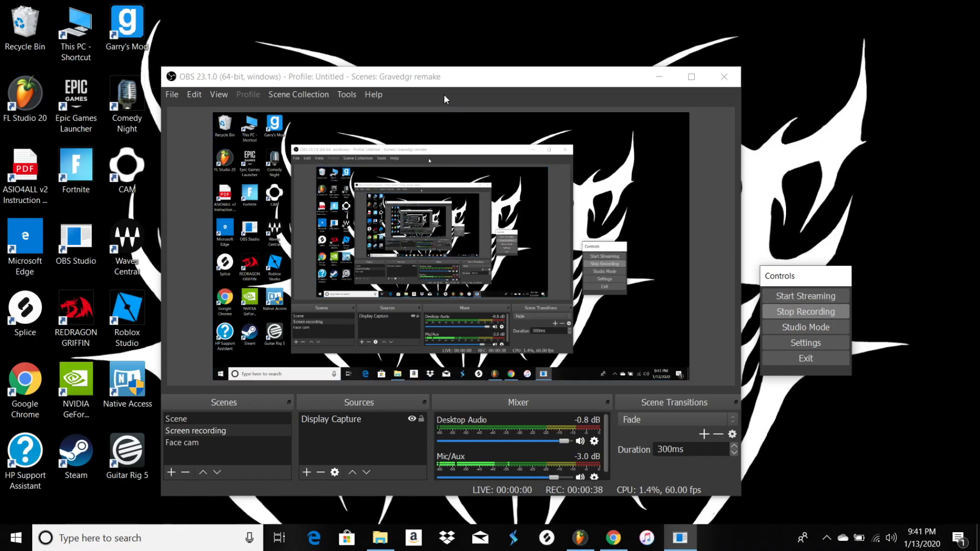
- Move the OBS window aside and switch to the FL Studio project, showing the playlist up to the drop section
{"action": "left_click_drag", "start_coordinate": [462, 86], "coordinate": [481, 75]}
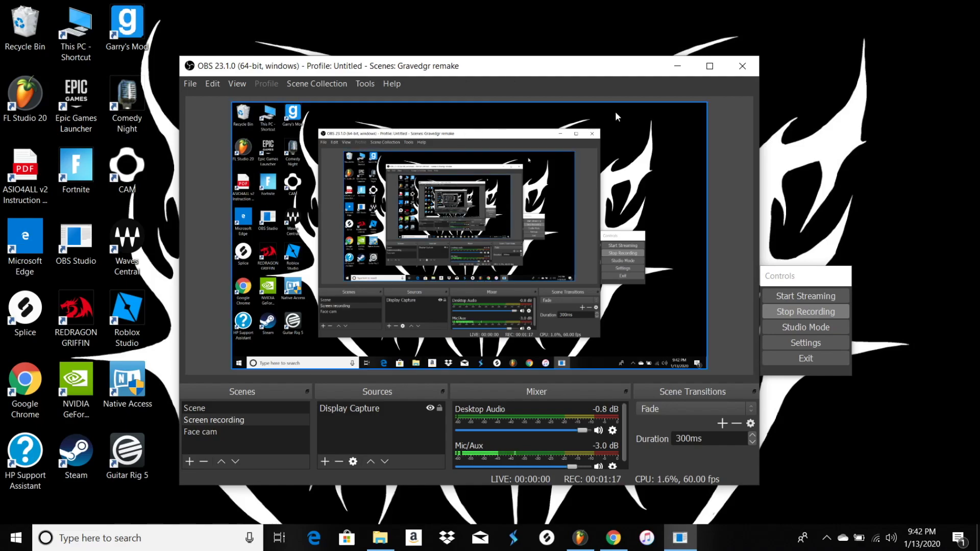
{"action": "key", "text": "alt+Tab"}
{"action": "left_click_drag", "start_coordinate": [892, 109], "coordinate": [719, 123]}
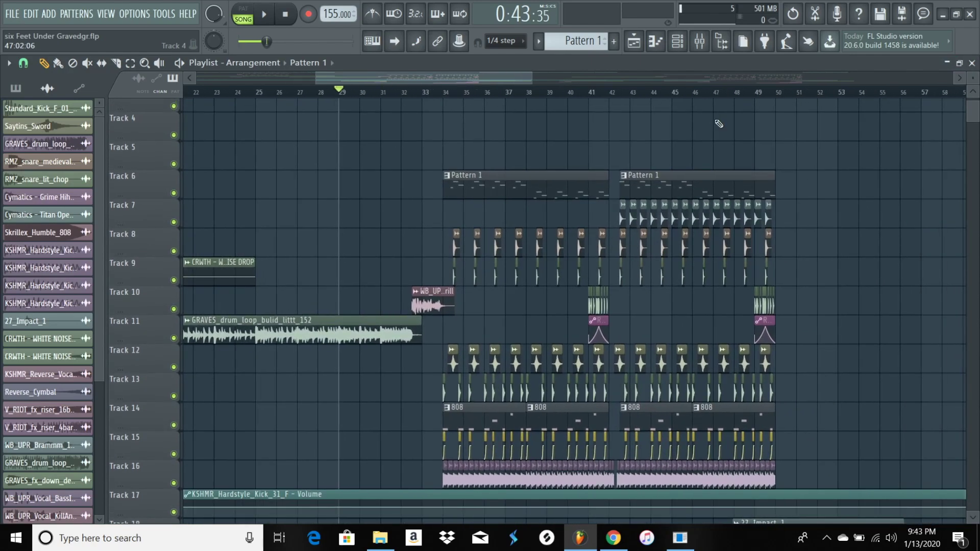
- Play the arrangement from bar 29 past the end of the drop at bar 50, examining its tracks, and stop playback
{"action": "key", "text": "space"}
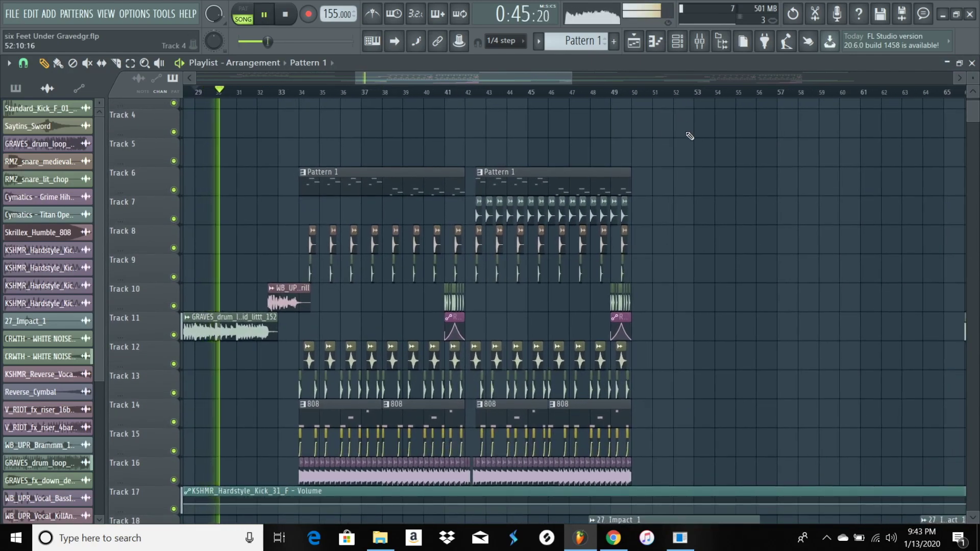
{"action": "scroll", "coordinate": [689, 136], "scroll_direction": "up", "scroll_amount": 3}
{"action": "scroll", "coordinate": [689, 136], "scroll_direction": "up", "scroll_amount": 1}
{"action": "scroll", "coordinate": [476, 152], "scroll_direction": "down", "scroll_amount": 3}
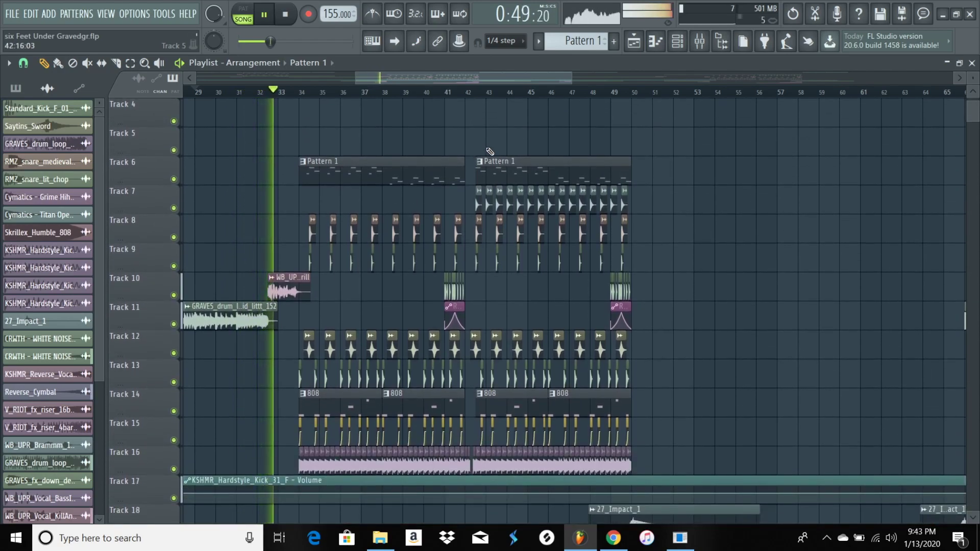
{"action": "scroll", "coordinate": [681, 181], "scroll_direction": "down", "scroll_amount": 3}
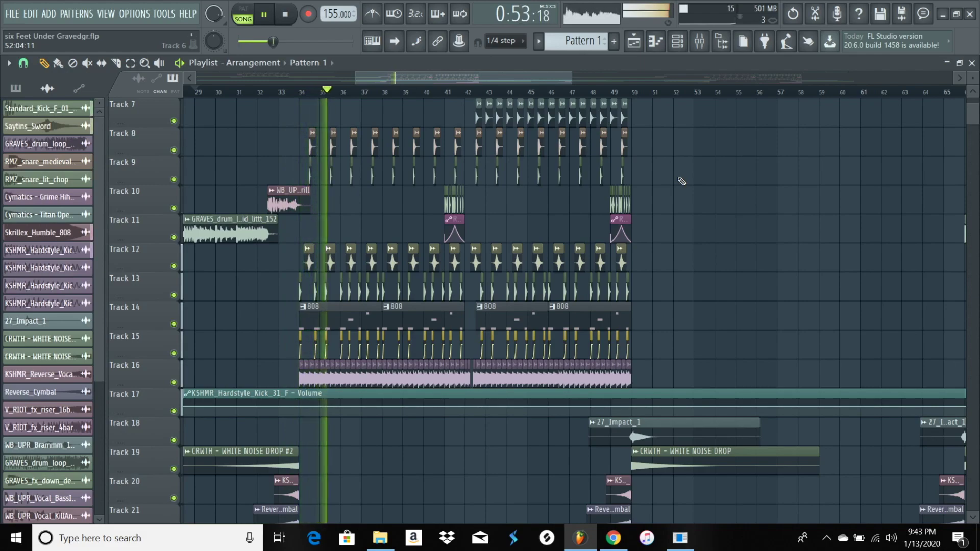
{"action": "scroll", "coordinate": [643, 183], "scroll_direction": "up", "scroll_amount": 1}
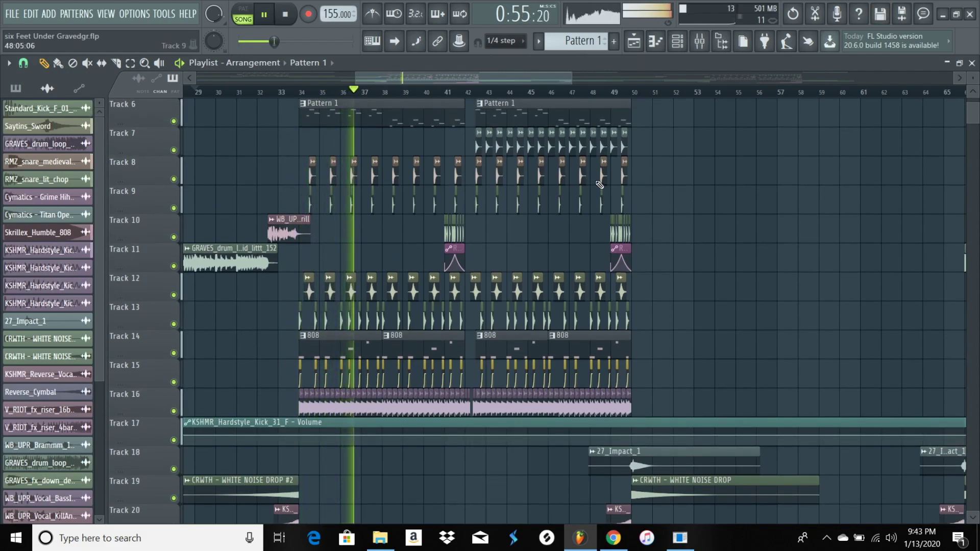
{"action": "scroll", "coordinate": [599, 185], "scroll_direction": "up", "scroll_amount": 1}
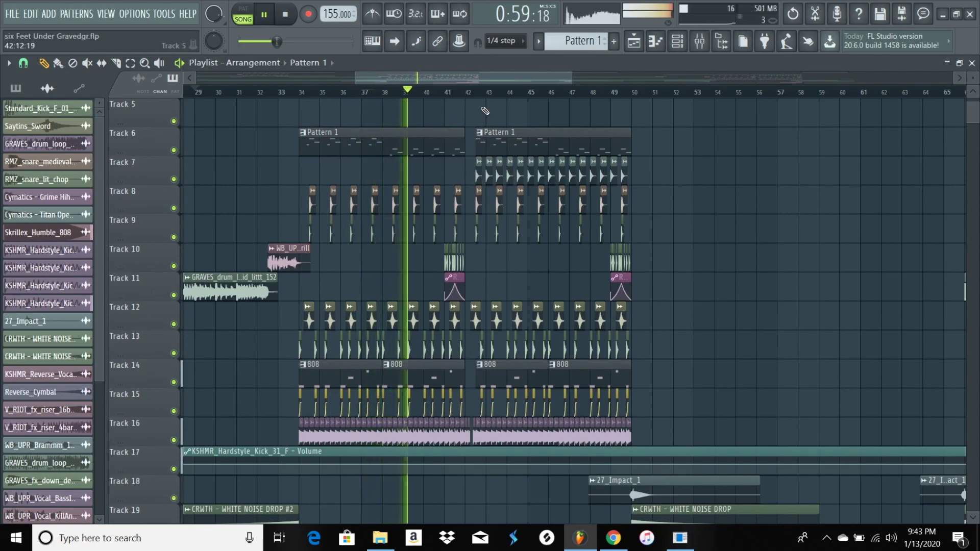
{"action": "scroll", "coordinate": [500, 96], "scroll_direction": "up", "scroll_amount": 2}
{"action": "scroll", "coordinate": [539, 224], "scroll_direction": "down", "scroll_amount": 3}
{"action": "scroll", "coordinate": [510, 220], "scroll_direction": "up", "scroll_amount": 2}
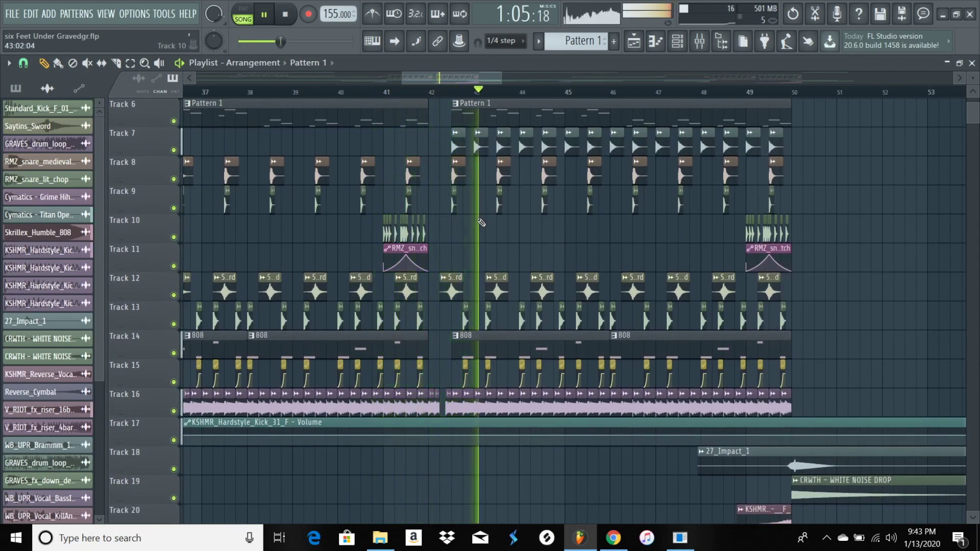
{"action": "scroll", "coordinate": [595, 187], "scroll_direction": "right", "scroll_amount": 3}
{"action": "scroll", "coordinate": [596, 187], "scroll_direction": "up", "scroll_amount": 1}
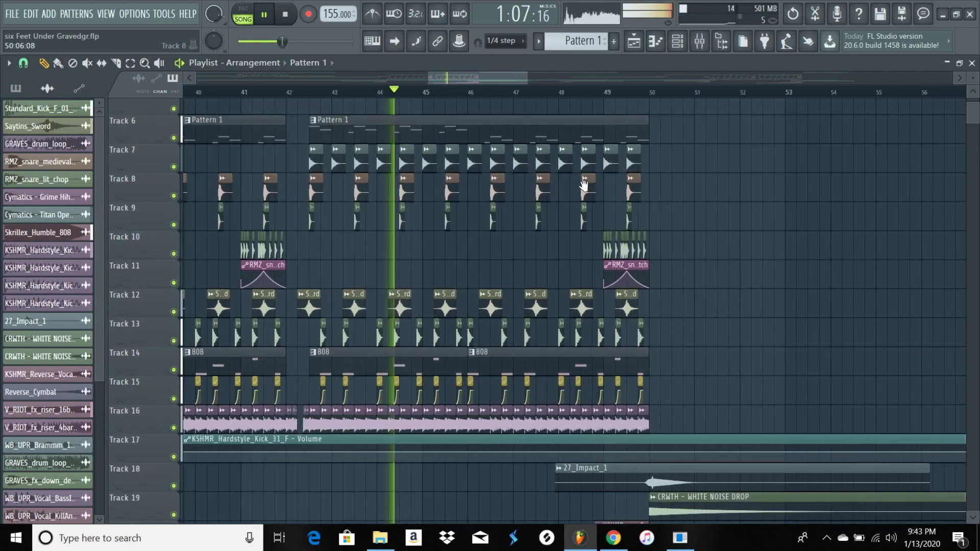
{"action": "scroll", "coordinate": [641, 179], "scroll_direction": "down", "scroll_amount": 2}
{"action": "scroll", "coordinate": [642, 179], "scroll_direction": "up", "scroll_amount": 1}
{"action": "scroll", "coordinate": [642, 178], "scroll_direction": "up", "scroll_amount": 2}
{"action": "scroll", "coordinate": [643, 178], "scroll_direction": "down", "scroll_amount": 4}
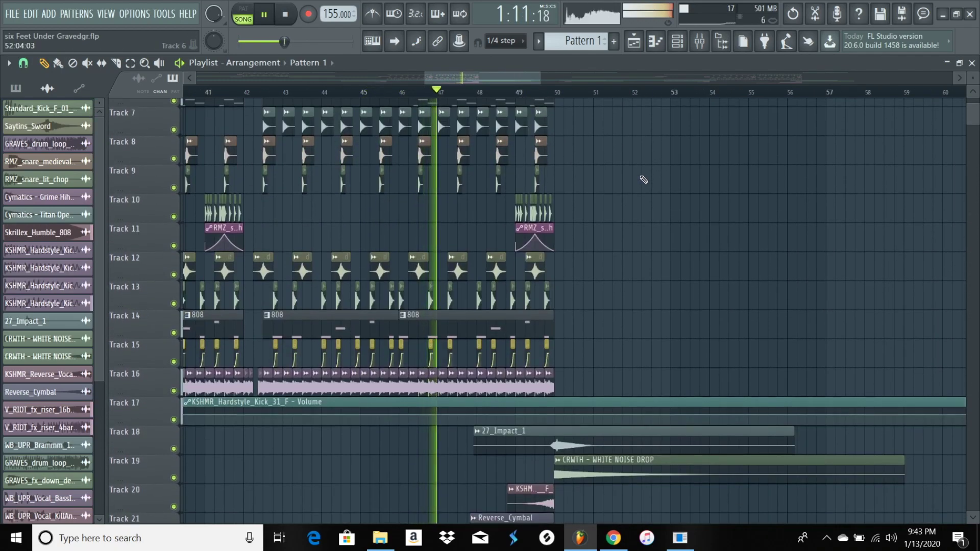
{"action": "scroll", "coordinate": [643, 179], "scroll_direction": "down", "scroll_amount": 1}
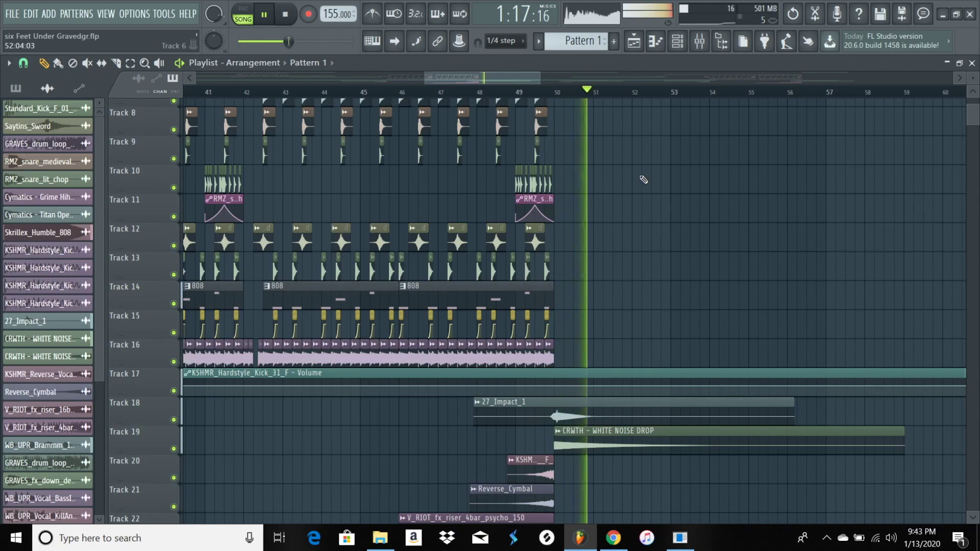
{"action": "key", "text": "space"}
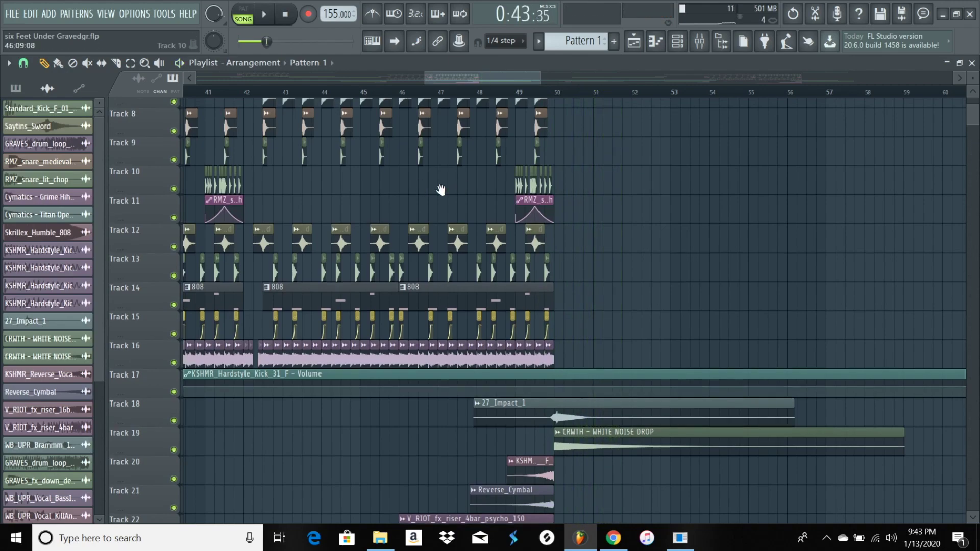
- Set the song position to bar 34, at the start of the first Pattern 1 clip
{"action": "left_click_drag", "start_coordinate": [440, 190], "coordinate": [407, 346]}
{"action": "left_click_drag", "start_coordinate": [272, 169], "coordinate": [662, 210]}
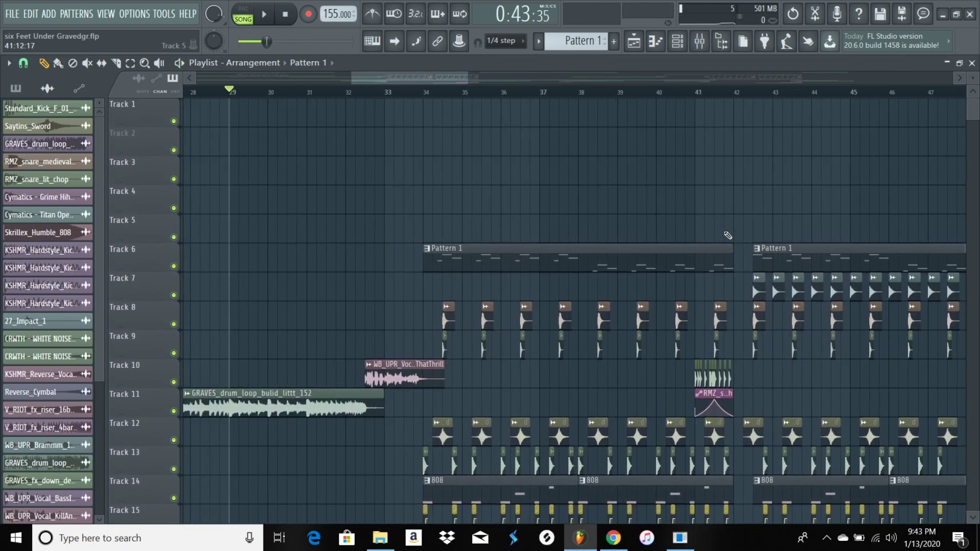
{"action": "left_click", "coordinate": [425, 93]}
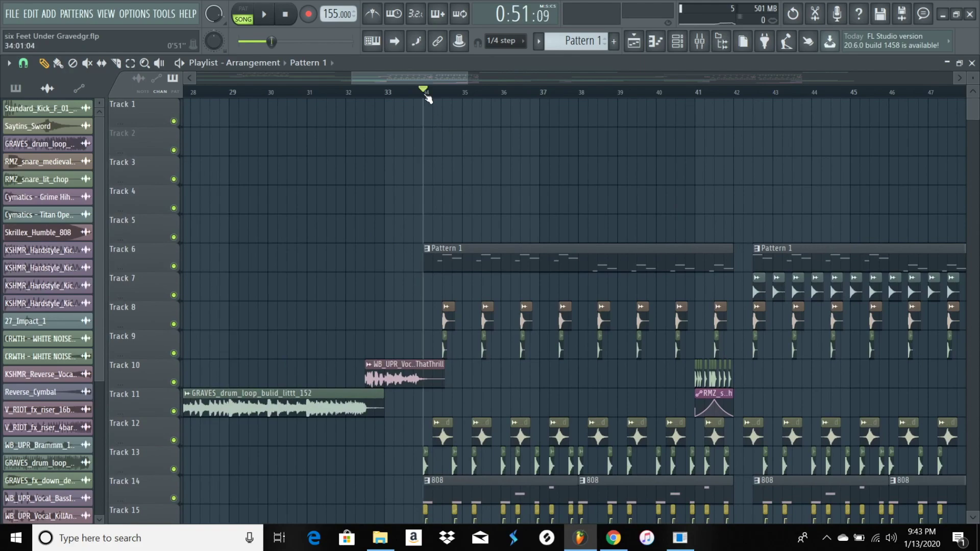
- Show the Unsorted channels in the Channel rack and open the first Serum channel's instrument window
{"action": "left_click", "coordinate": [677, 41]}
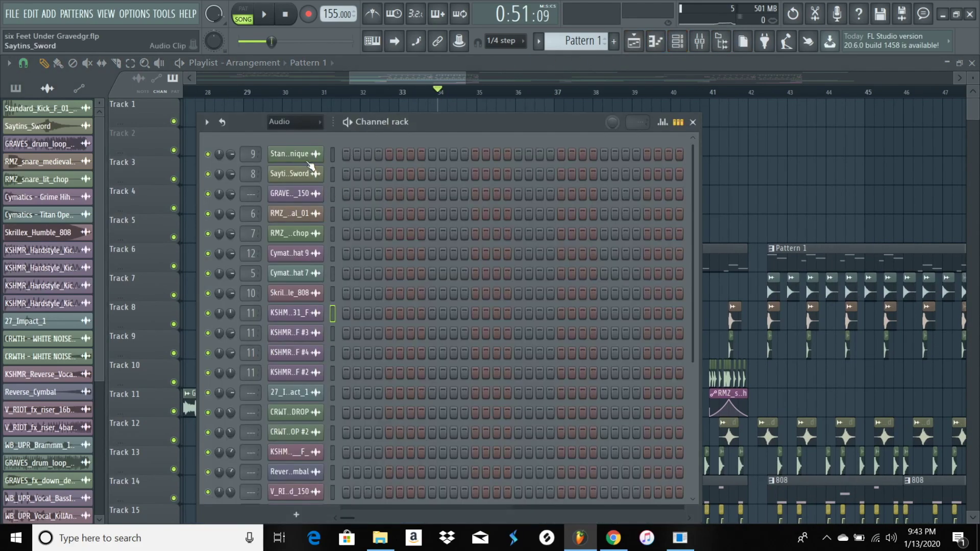
{"action": "left_click", "coordinate": [304, 122]}
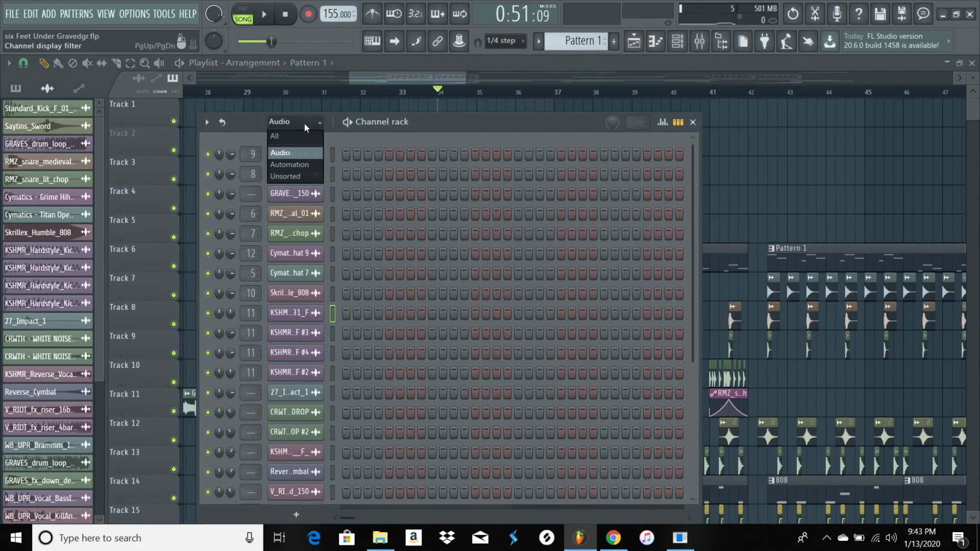
{"action": "left_click", "coordinate": [300, 164]}
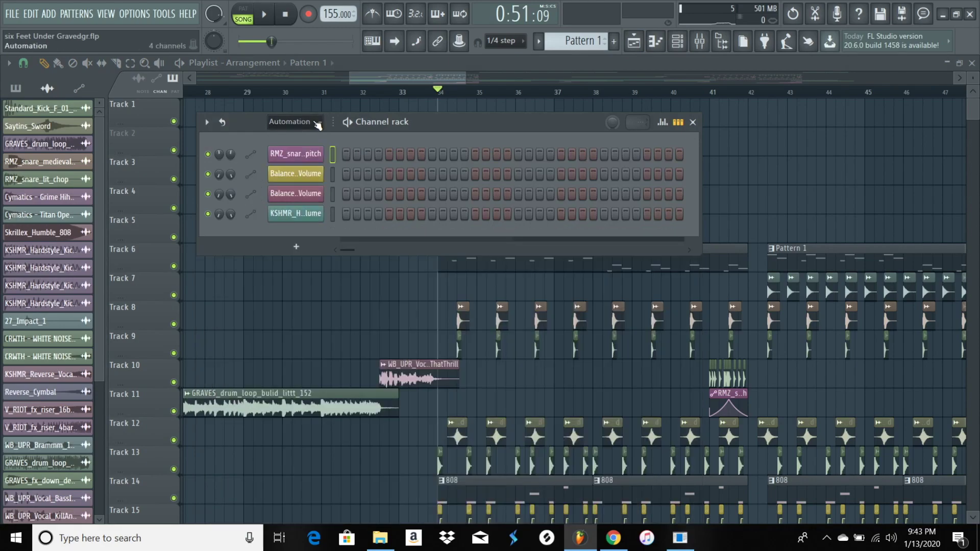
{"action": "scroll", "coordinate": [317, 125], "scroll_direction": "down", "scroll_amount": 1}
{"action": "left_click", "coordinate": [310, 235]}
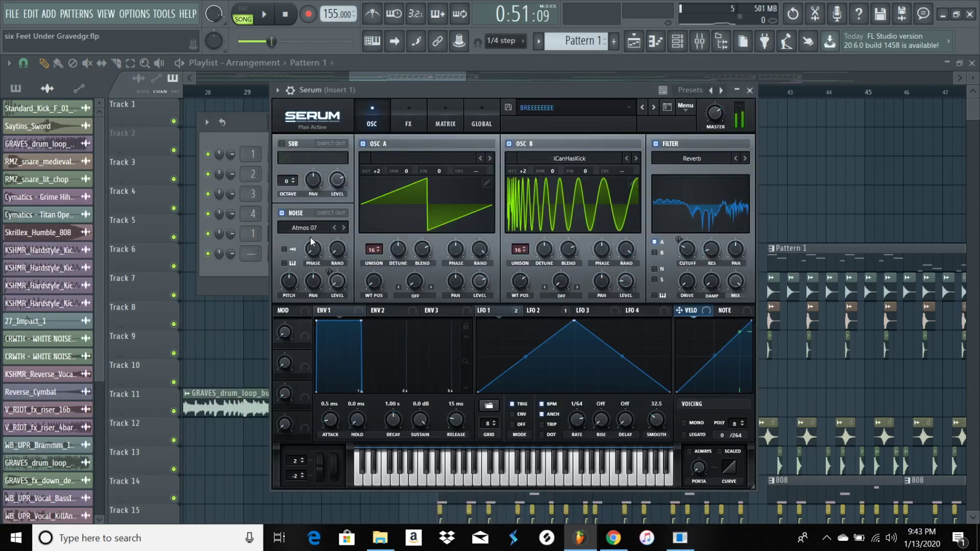
{"action": "left_click_drag", "start_coordinate": [528, 86], "coordinate": [450, 75]}
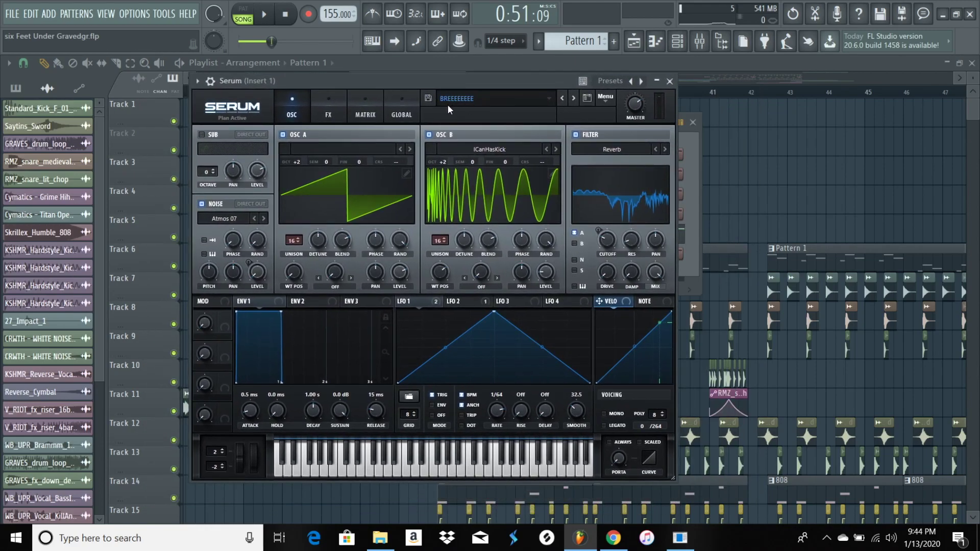
- Check the running recording in OBS and return to the Serum window in FL Studio
{"action": "left_click", "coordinate": [686, 545]}
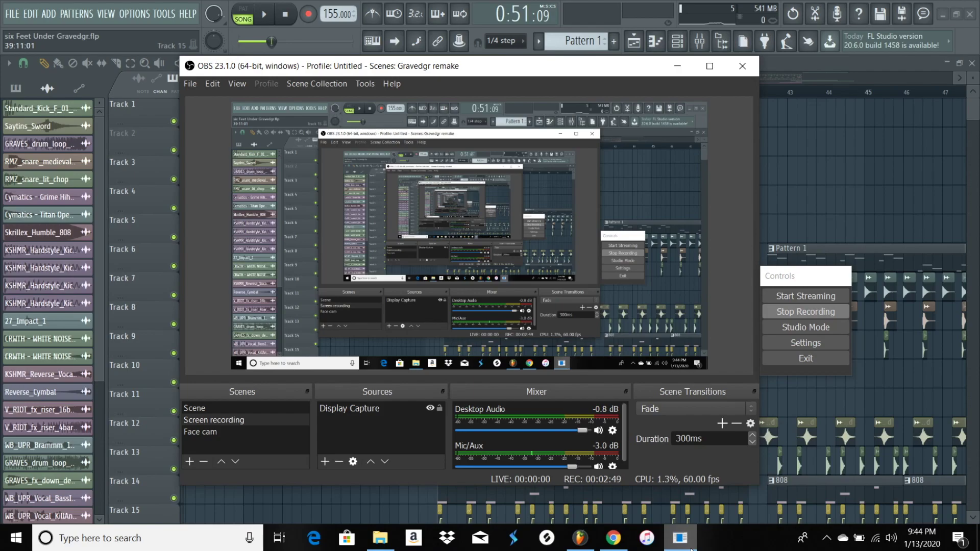
{"action": "left_click", "coordinate": [691, 550]}
{"action": "left_click", "coordinate": [680, 546]}
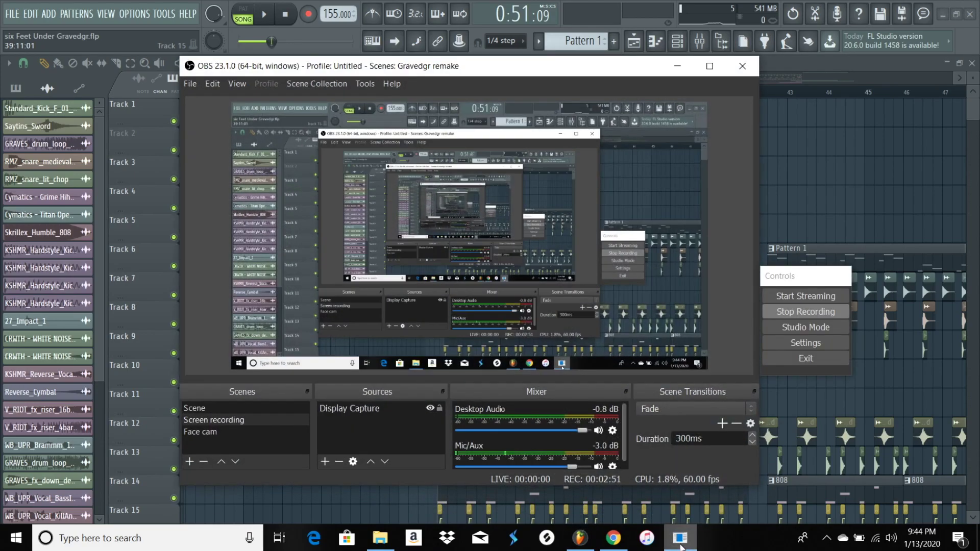
{"action": "left_click", "coordinate": [680, 546]}
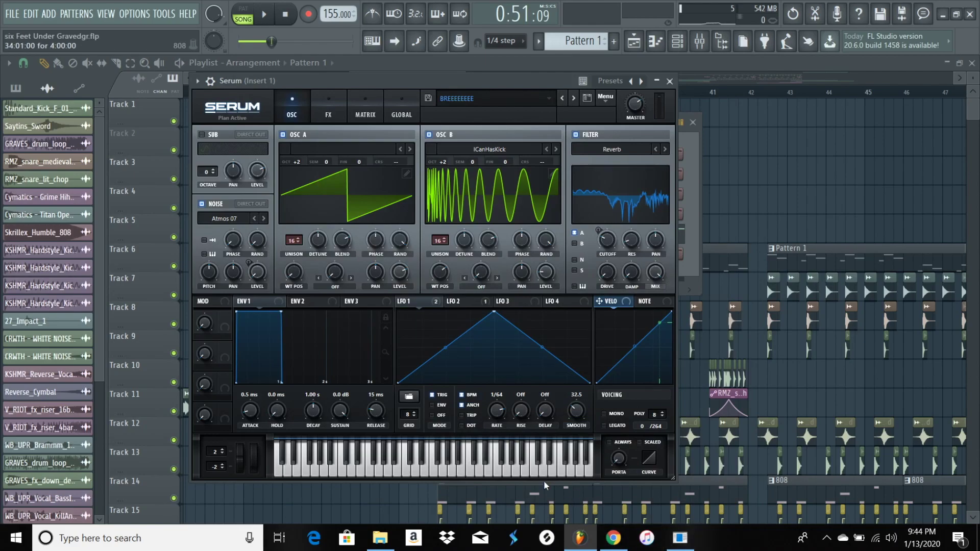
- Audition a note of the lead patch in Serum, review its FX page and return to the oscillator page
{"action": "left_click_drag", "start_coordinate": [543, 81], "coordinate": [564, 95]}
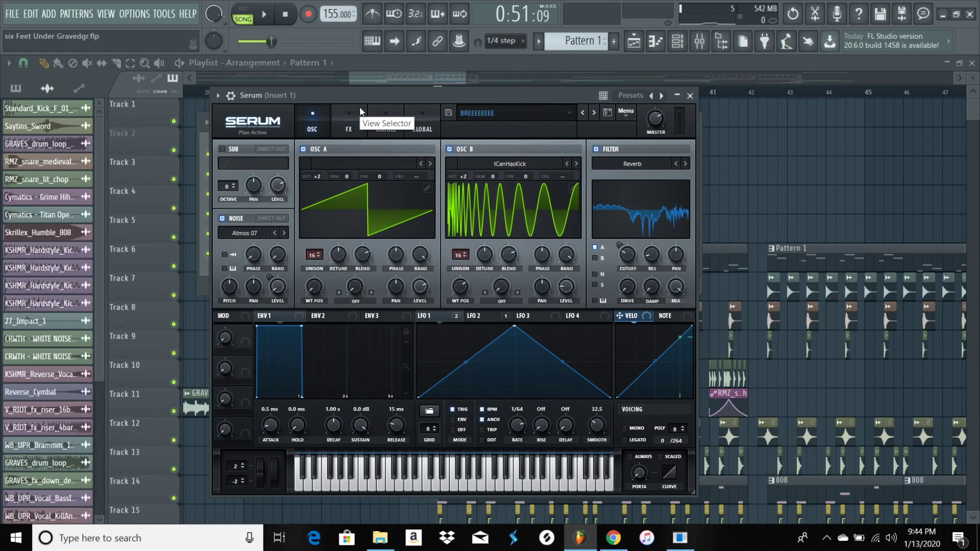
{"action": "left_click", "coordinate": [431, 472]}
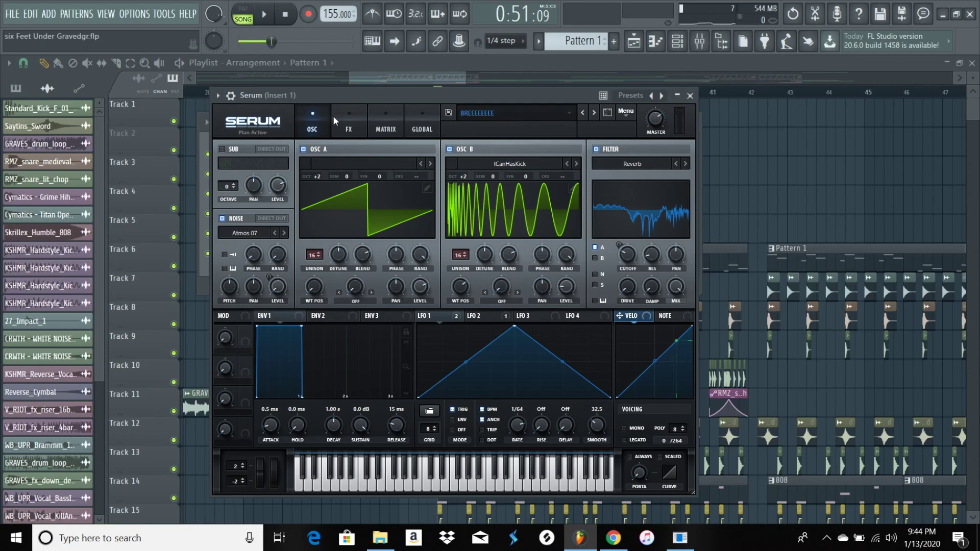
{"action": "left_click", "coordinate": [346, 121]}
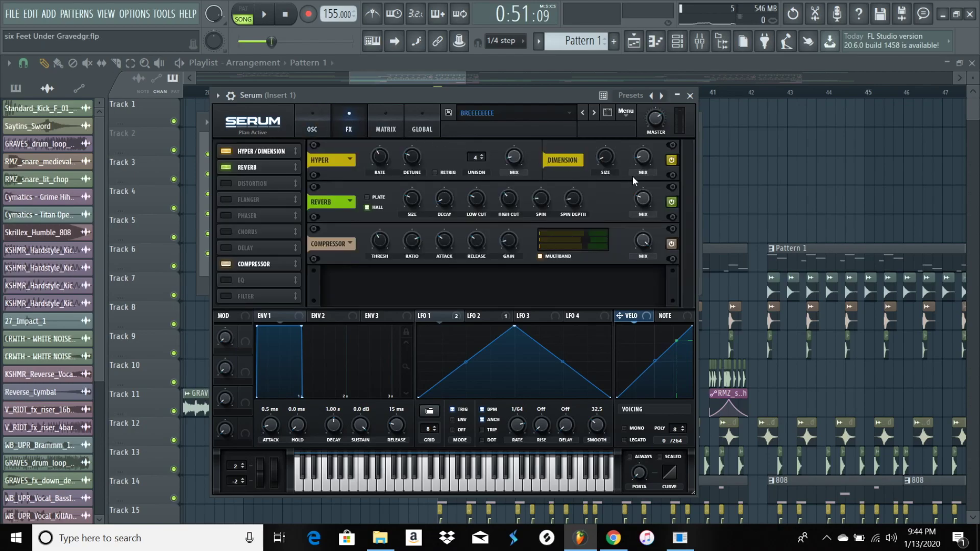
{"action": "left_click", "coordinate": [311, 129]}
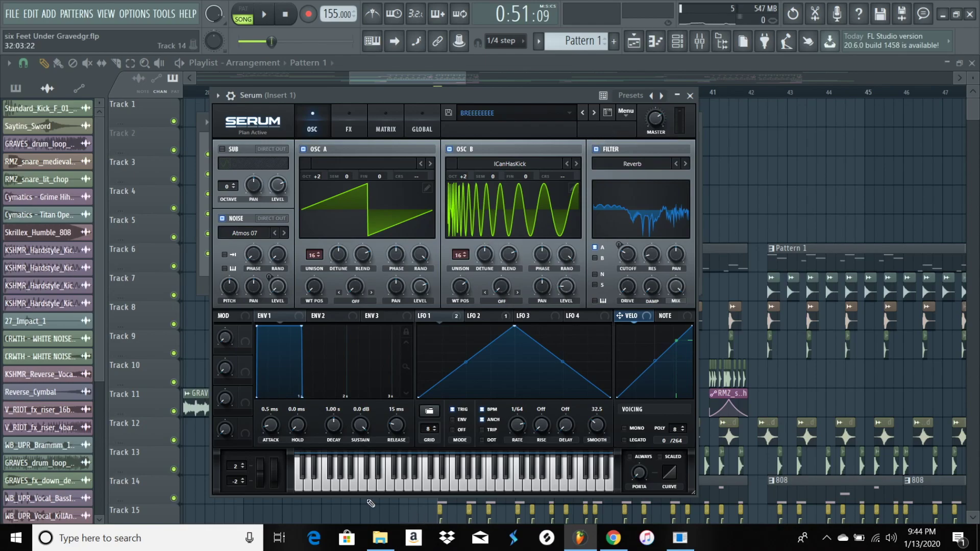
- Audition several notes across the Serum keyboard and compare the patch's effects and oscillator pages
{"action": "left_click", "coordinate": [356, 487]}
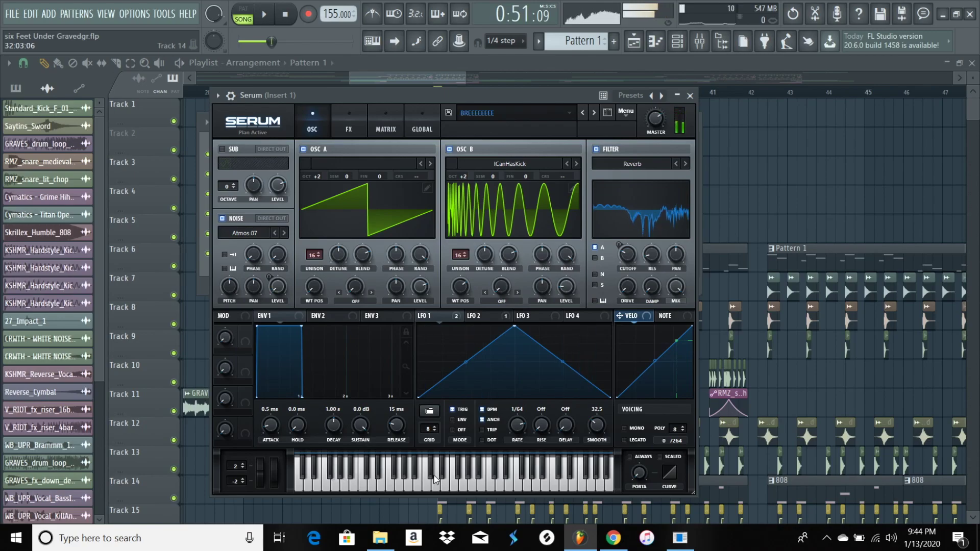
{"action": "left_click", "coordinate": [494, 477]}
{"action": "left_click", "coordinate": [423, 471]}
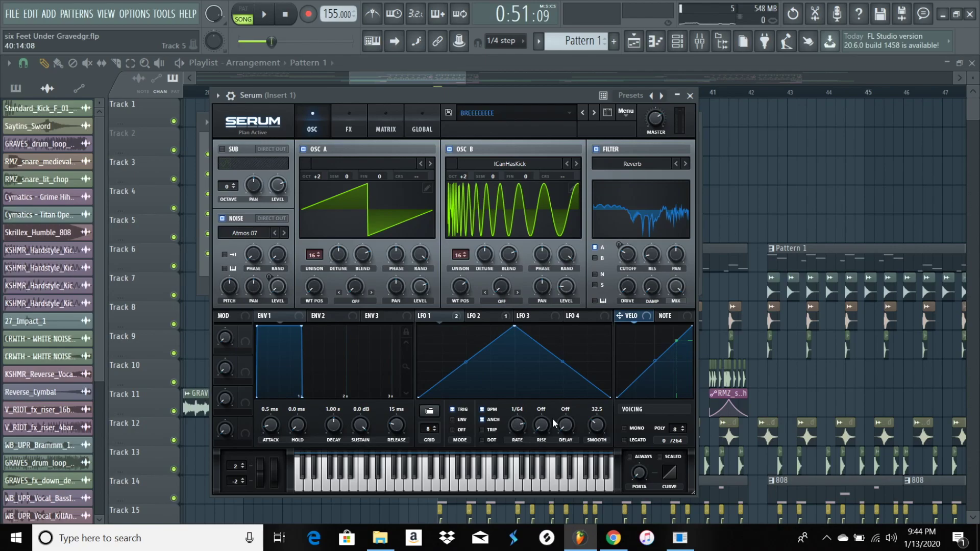
{"action": "left_click", "coordinate": [393, 478]}
{"action": "left_click", "coordinate": [350, 129]}
{"action": "left_click", "coordinate": [311, 129]}
- Close Serum and the Channel rack, and open the first Pattern 1 clip's Serum notes in the piano roll
{"action": "left_click", "coordinate": [690, 95]}
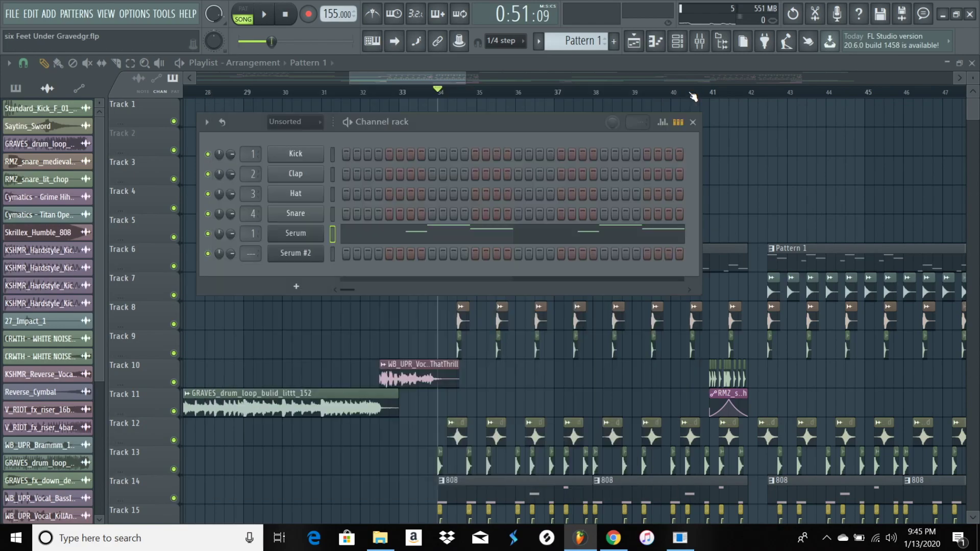
{"action": "left_click", "coordinate": [692, 122]}
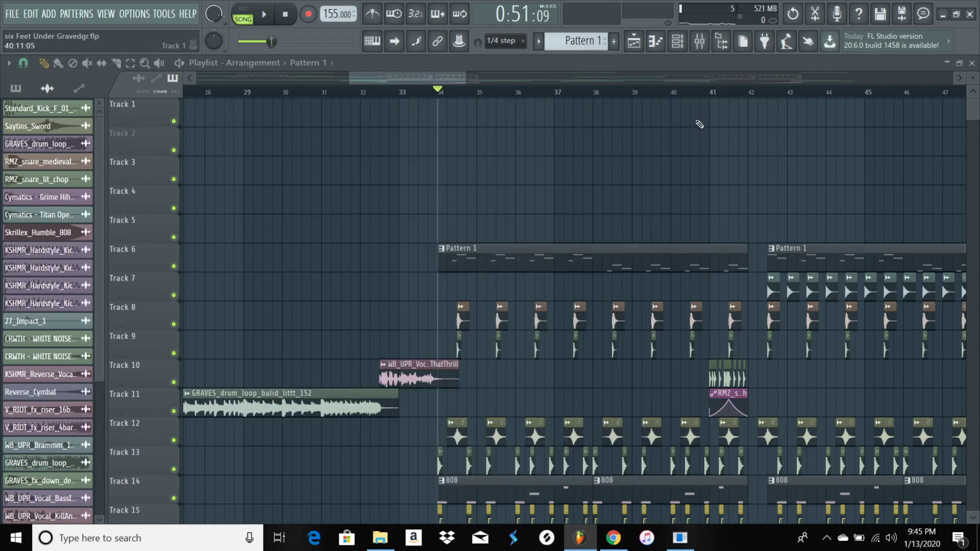
{"action": "double_click", "coordinate": [510, 255]}
{"action": "scroll", "coordinate": [424, 96], "scroll_direction": "up", "scroll_amount": 2}
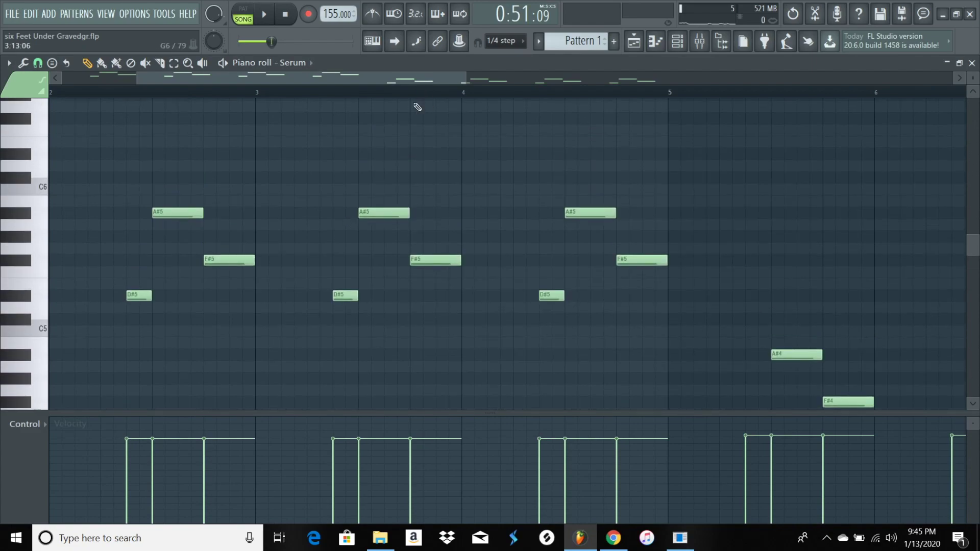
{"action": "scroll", "coordinate": [416, 104], "scroll_direction": "down", "scroll_amount": 7}
{"action": "scroll", "coordinate": [366, 192], "scroll_direction": "down", "scroll_amount": 3}
{"action": "scroll", "coordinate": [365, 192], "scroll_direction": "up", "scroll_amount": 5}
- Switch to pattern playback and play the Serum melody through to bar 8, examining its notes, and stop
{"action": "key", "text": "l"}
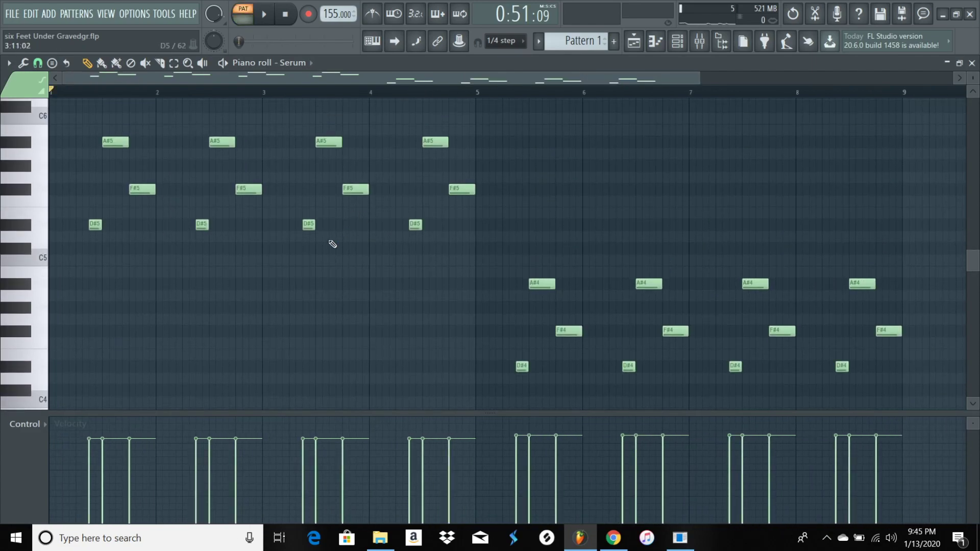
{"action": "scroll", "coordinate": [334, 236], "scroll_direction": "up", "scroll_amount": 4}
{"action": "scroll", "coordinate": [328, 245], "scroll_direction": "down", "scroll_amount": 2}
{"action": "key", "text": "space"}
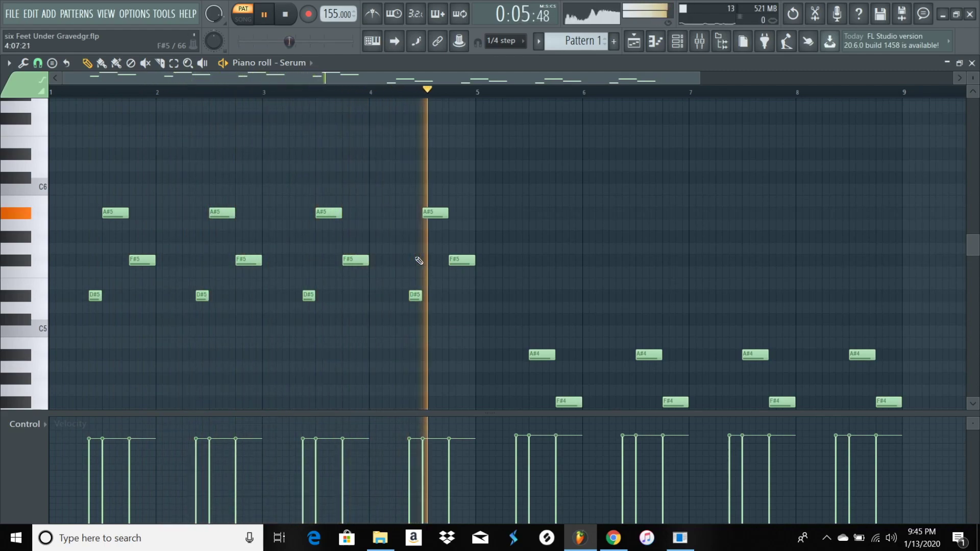
{"action": "left_click_drag", "start_coordinate": [551, 268], "coordinate": [426, 175]}
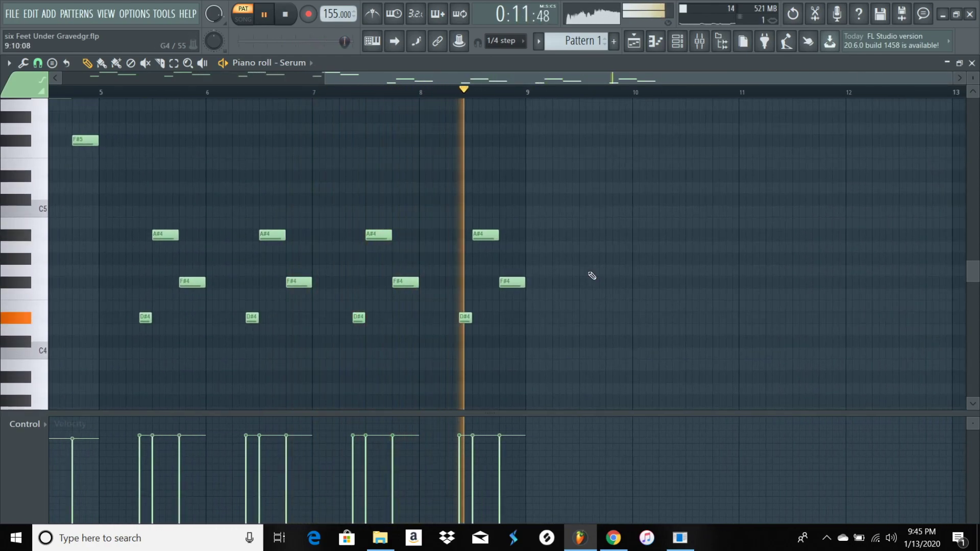
{"action": "key", "text": "space"}
{"action": "scroll", "coordinate": [210, 226], "scroll_direction": "up", "scroll_amount": 5}
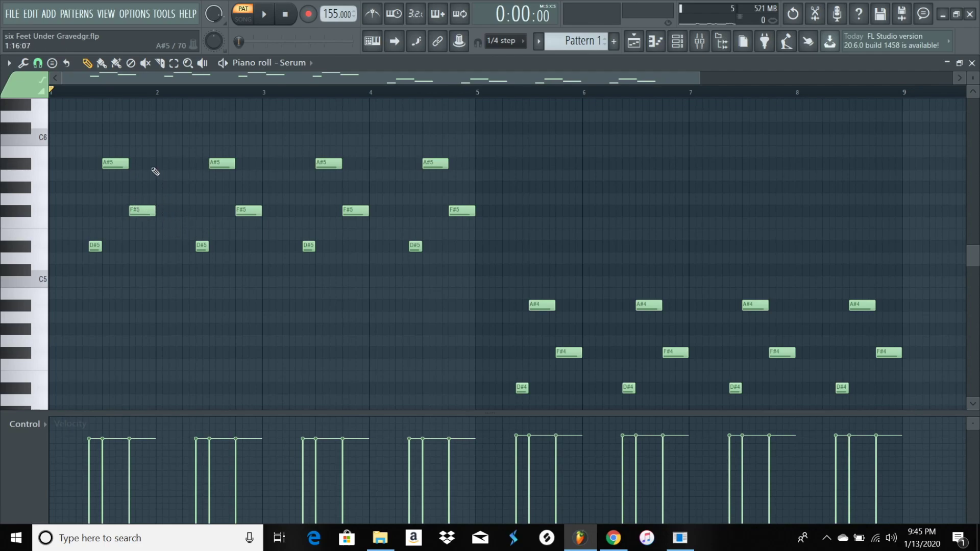
- Examine the repeating D#5, A#5, F#5 figure and its lower-octave repeat in the Serum piano roll, auditioning it
{"action": "scroll", "coordinate": [118, 243], "scroll_direction": "up", "scroll_amount": 1}
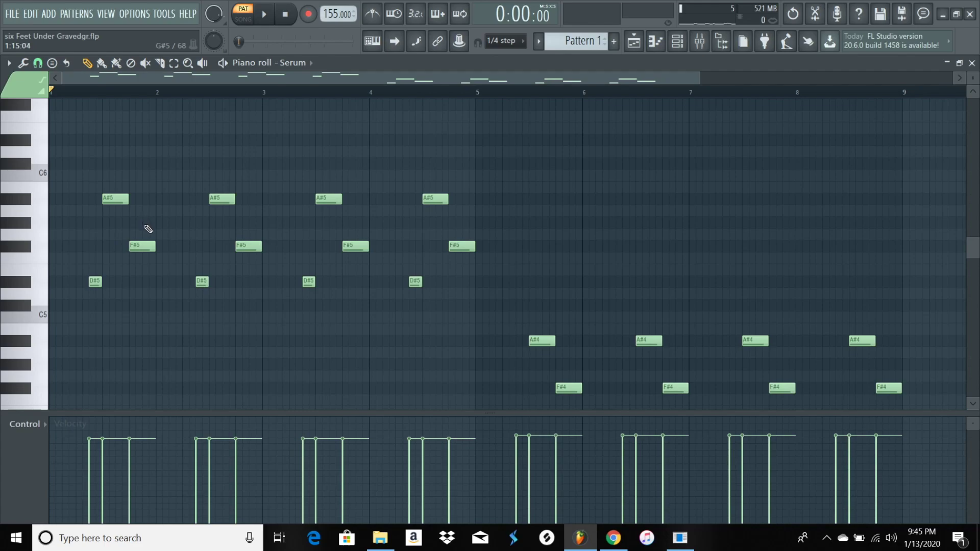
{"action": "scroll", "coordinate": [374, 232], "scroll_direction": "down", "scroll_amount": 1}
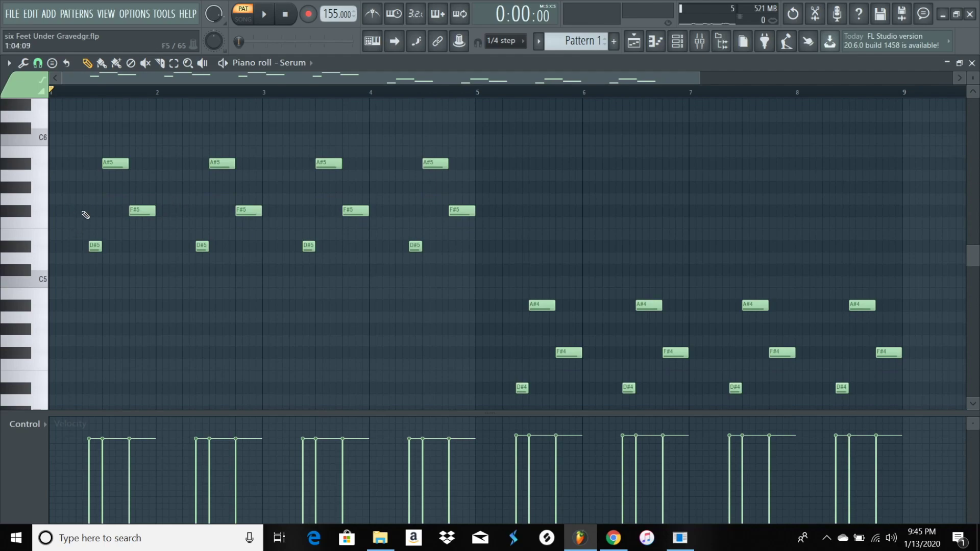
{"action": "key", "text": "y"}
{"action": "left_click_drag", "start_coordinate": [93, 150], "coordinate": [137, 153]}
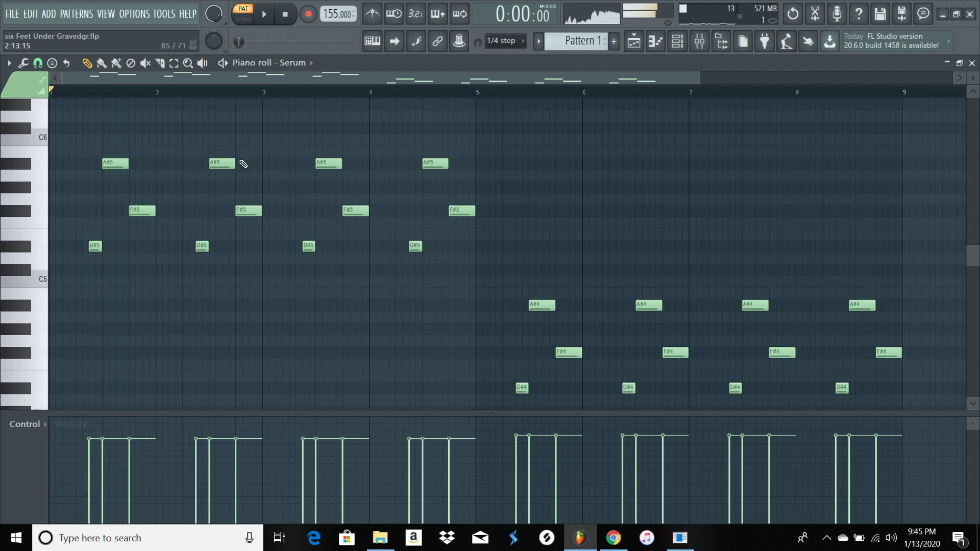
{"action": "scroll", "coordinate": [502, 143], "scroll_direction": "down", "scroll_amount": 2}
{"action": "scroll", "coordinate": [502, 142], "scroll_direction": "up", "scroll_amount": 3}
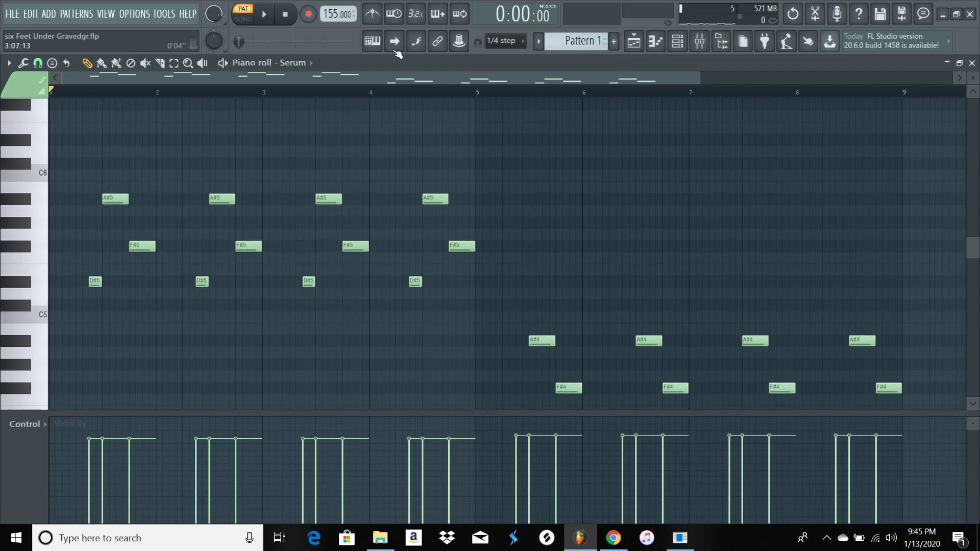
{"action": "scroll", "coordinate": [164, 98], "scroll_direction": "up", "scroll_amount": 3}
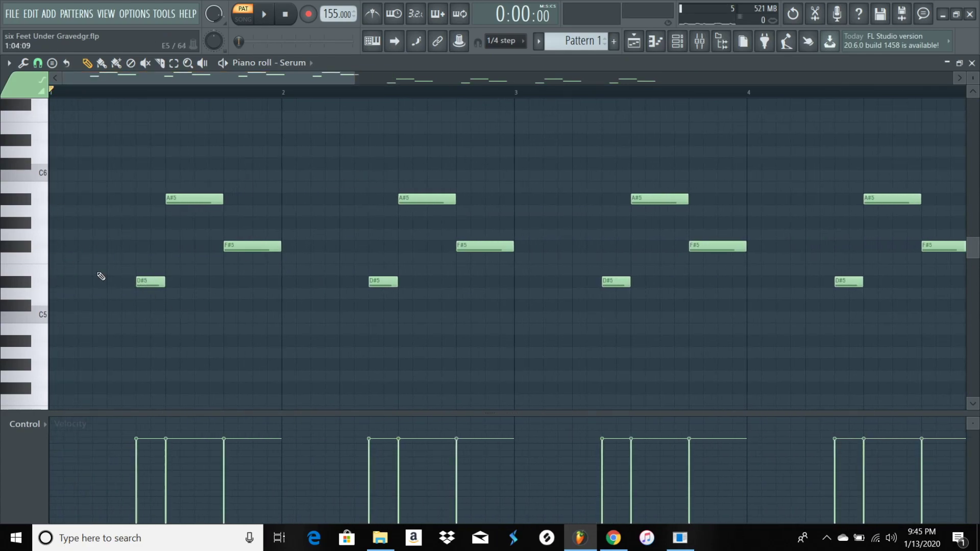
- Close the piano roll, switch to song playback and place the playlist playhead at bar 34, the start of the drop
{"action": "left_click", "coordinate": [972, 62]}
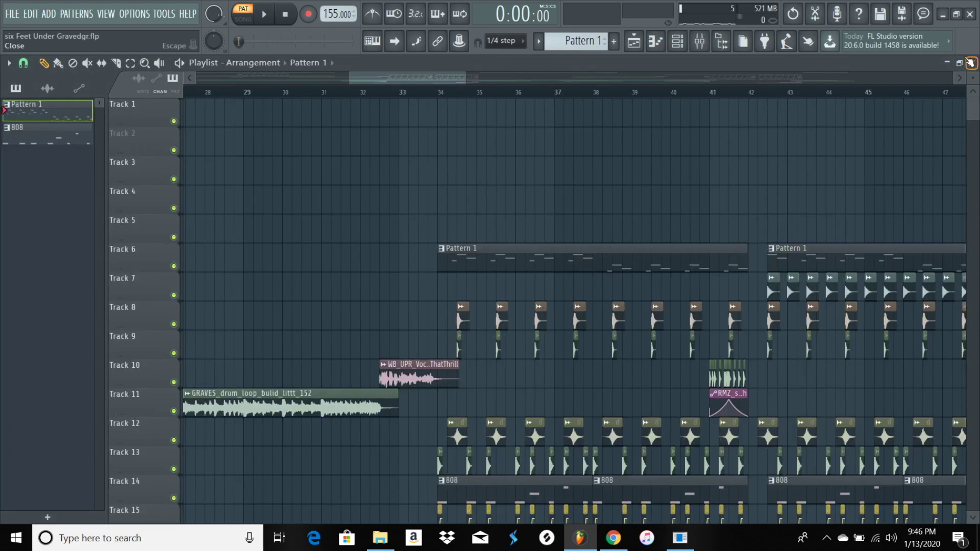
{"action": "scroll", "coordinate": [474, 92], "scroll_direction": "right", "scroll_amount": 2}
{"action": "left_click", "coordinate": [400, 93]}
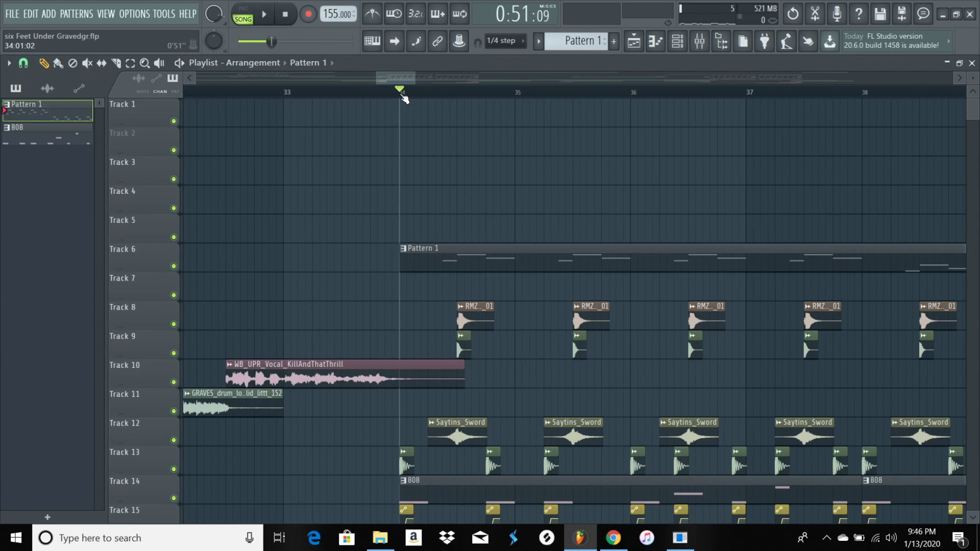
{"action": "scroll", "coordinate": [401, 93], "scroll_direction": "up", "scroll_amount": 5}
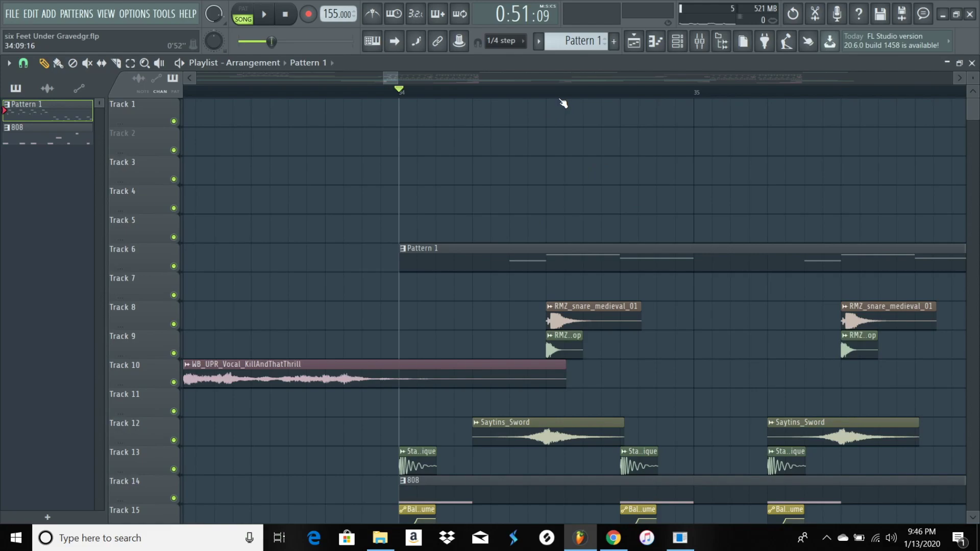
{"action": "scroll", "coordinate": [562, 103], "scroll_direction": "down", "scroll_amount": 2}
{"action": "scroll", "coordinate": [505, 201], "scroll_direction": "down", "scroll_amount": 4}
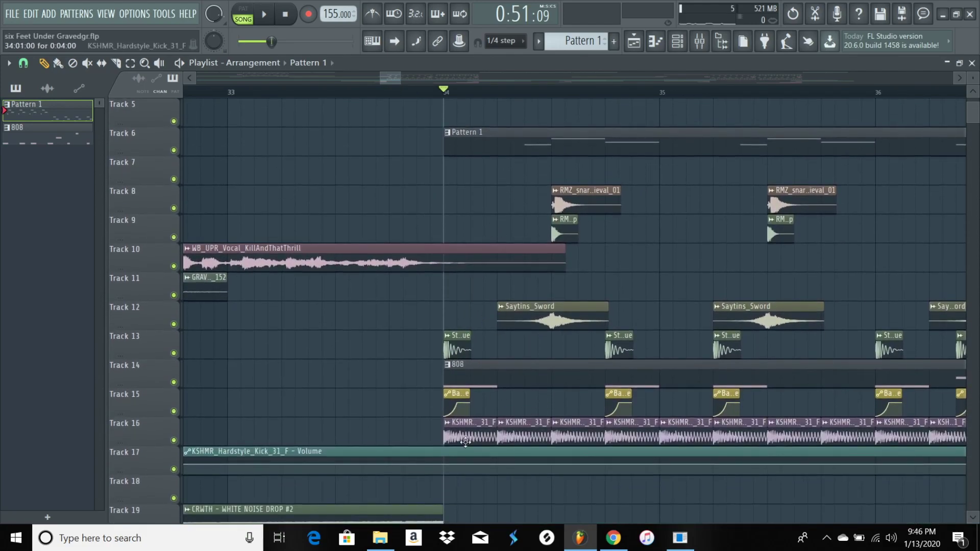
- Mute the KSHMR hardstyle kick on Track 16, play the start of the drop from bar 34, stop and unmute the track
{"action": "left_click", "coordinate": [174, 441]}
{"action": "key", "text": "space"}
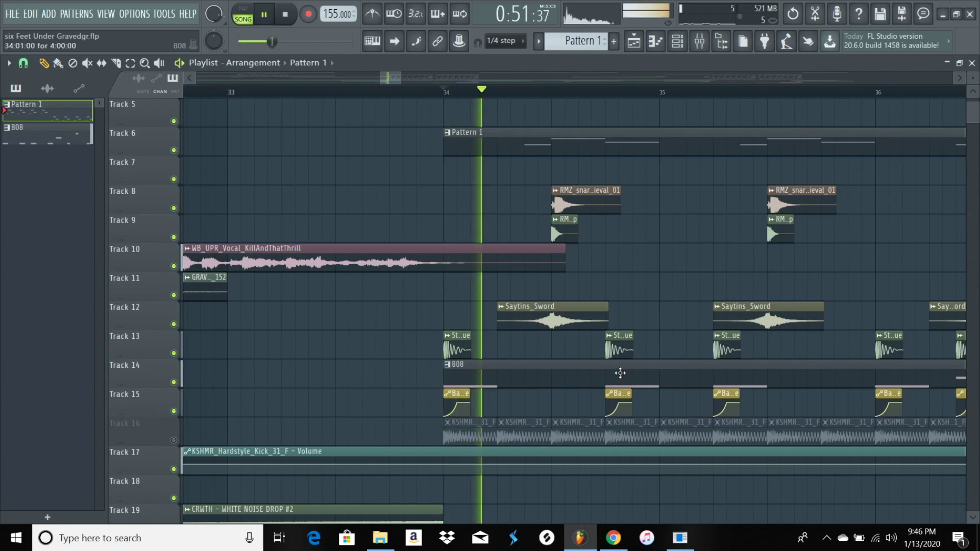
{"action": "key", "text": "space"}
{"action": "key", "text": "space"}
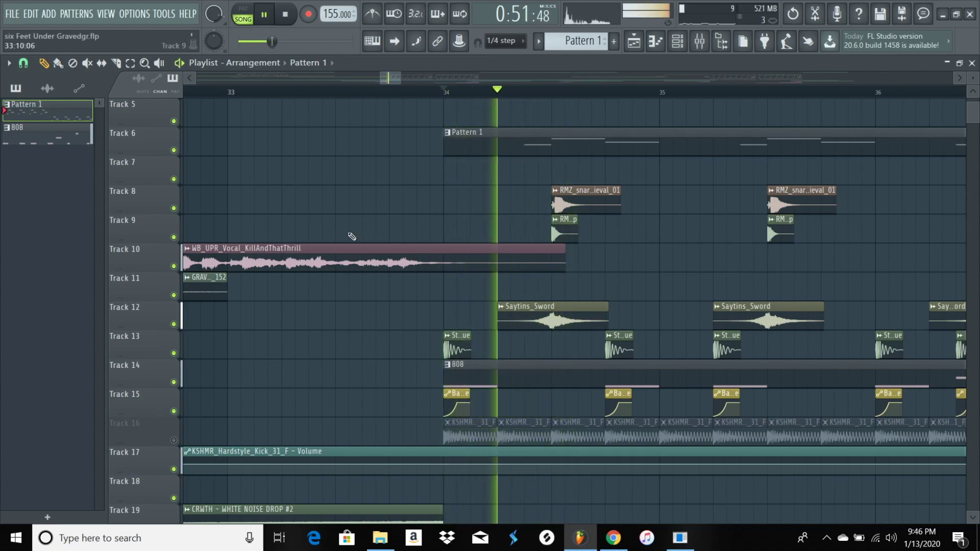
{"action": "key", "text": "space"}
{"action": "left_click", "coordinate": [174, 440]}
- Open the mixer and review the Fruity parametric EQ 2 and OTT settings on Insert 1
{"action": "scroll", "coordinate": [509, 314], "scroll_direction": "down", "scroll_amount": 1}
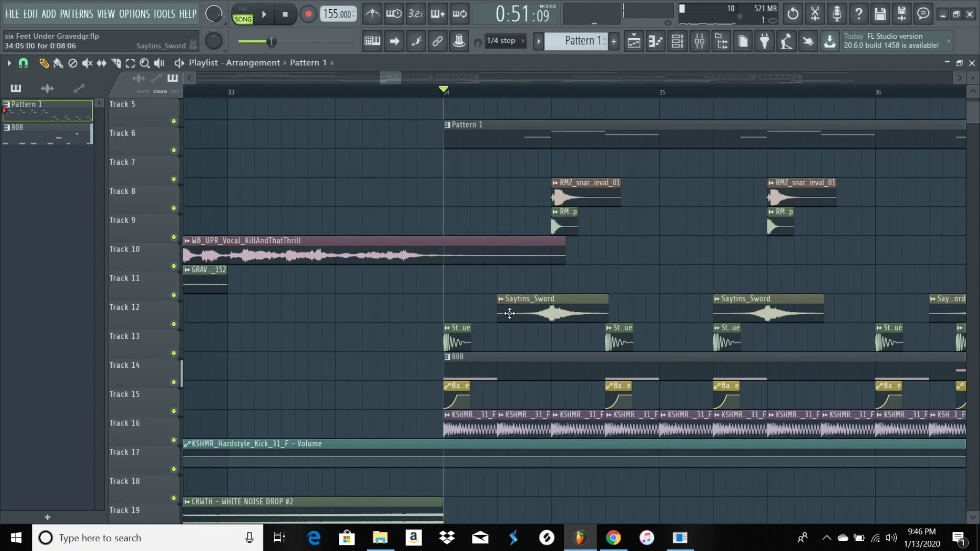
{"action": "scroll", "coordinate": [510, 313], "scroll_direction": "down", "scroll_amount": 1}
{"action": "scroll", "coordinate": [508, 311], "scroll_direction": "up", "scroll_amount": 2}
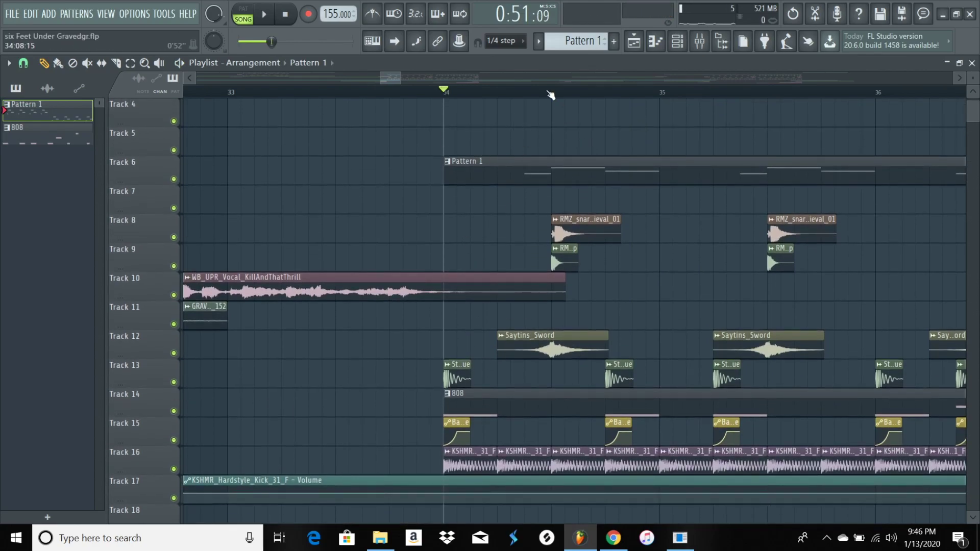
{"action": "scroll", "coordinate": [550, 96], "scroll_direction": "down", "scroll_amount": 2}
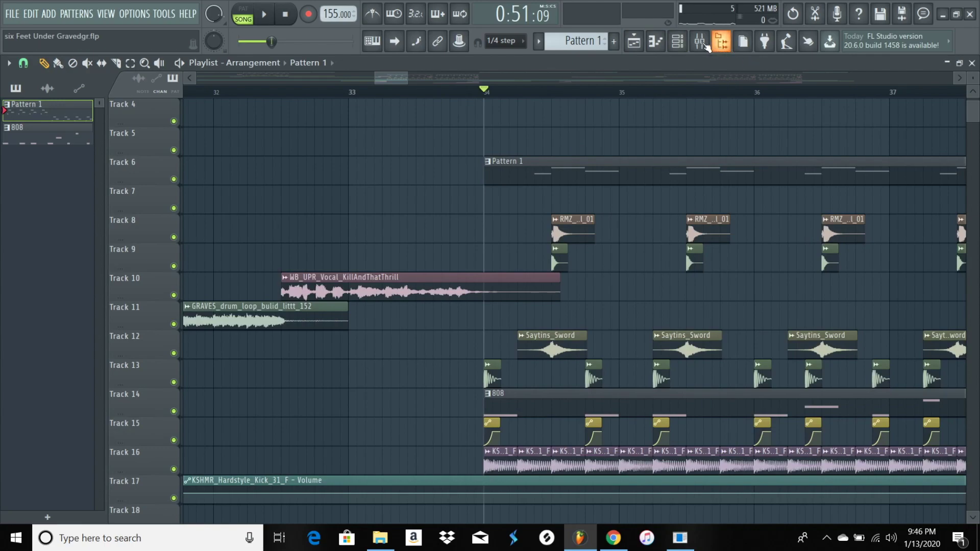
{"action": "left_click", "coordinate": [704, 44]}
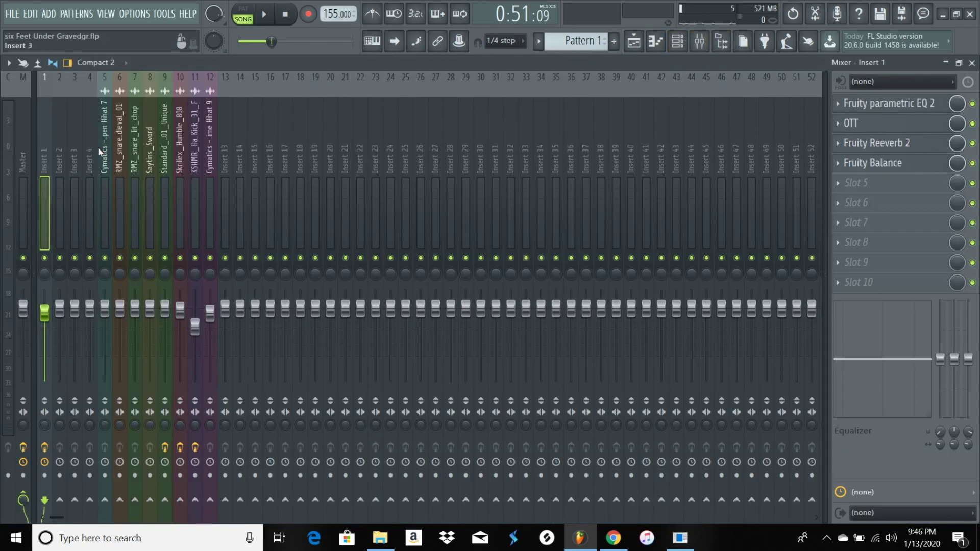
{"action": "left_click", "coordinate": [904, 105]}
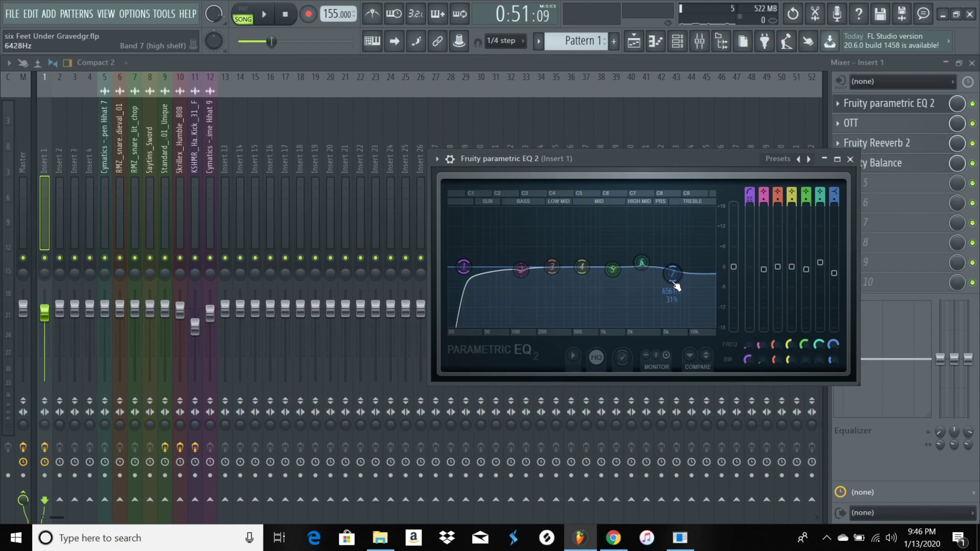
{"action": "left_click", "coordinate": [849, 159]}
{"action": "left_click", "coordinate": [893, 124]}
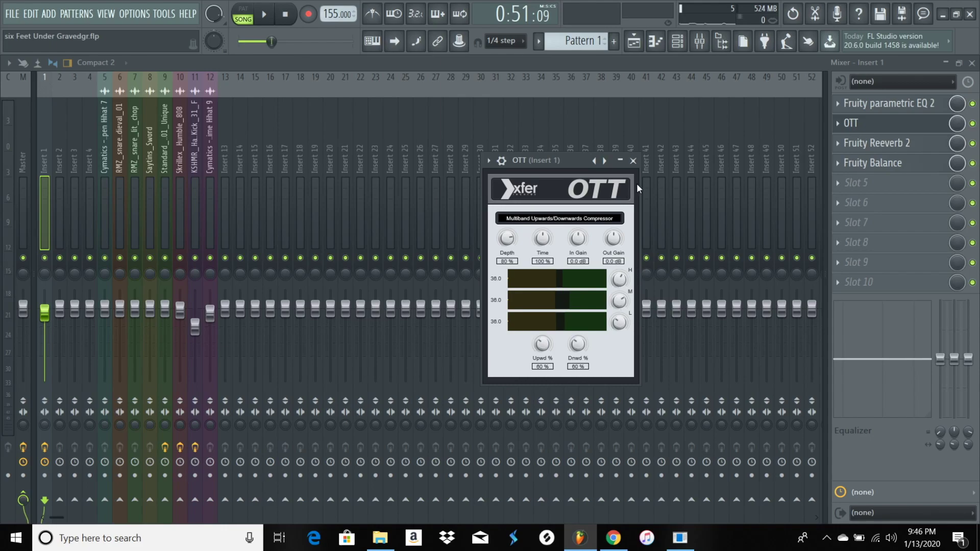
{"action": "left_click", "coordinate": [632, 161]}
- Open Fruity Reeverb 2 on Insert 1 and review its controls and preset list without choosing a preset
{"action": "left_click", "coordinate": [889, 148]}
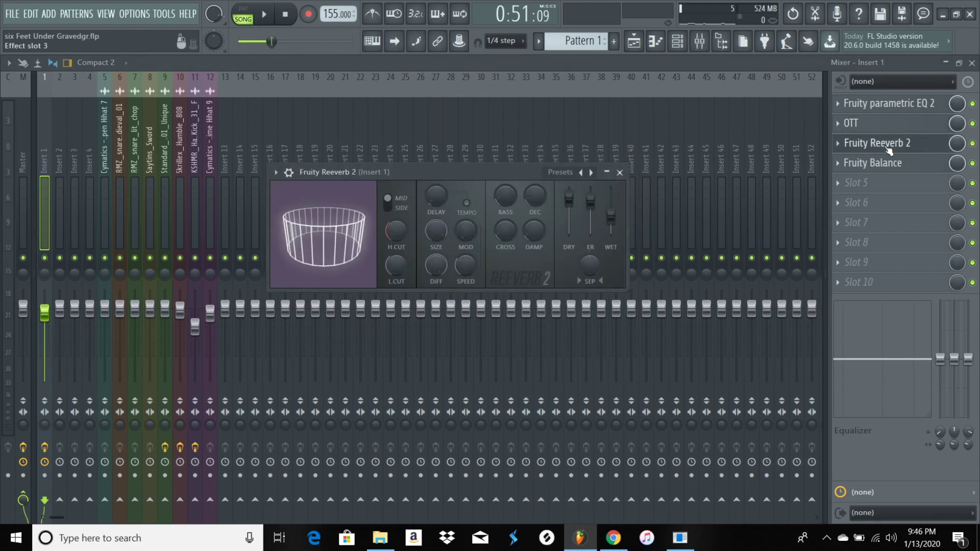
{"action": "left_click_drag", "start_coordinate": [576, 172], "coordinate": [635, 150]}
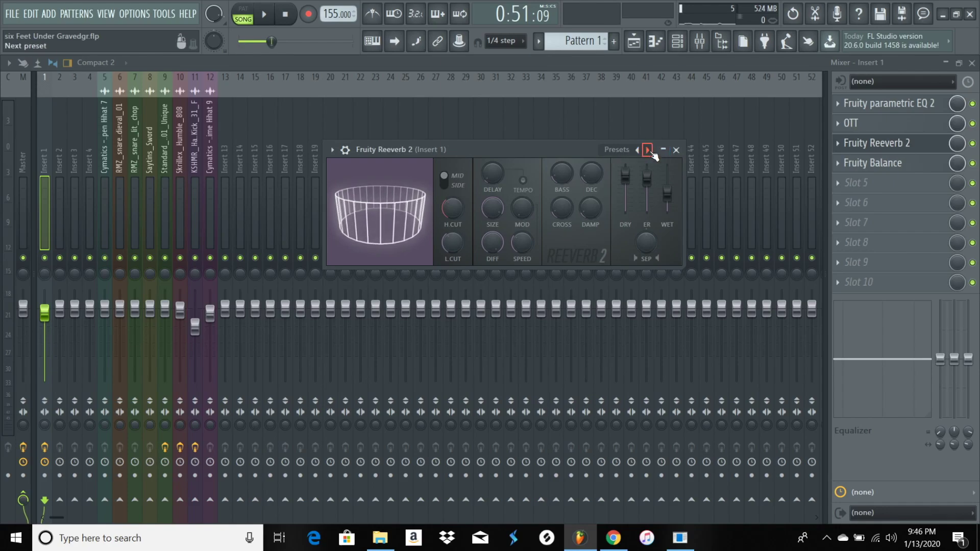
{"action": "left_click", "coordinate": [620, 149]}
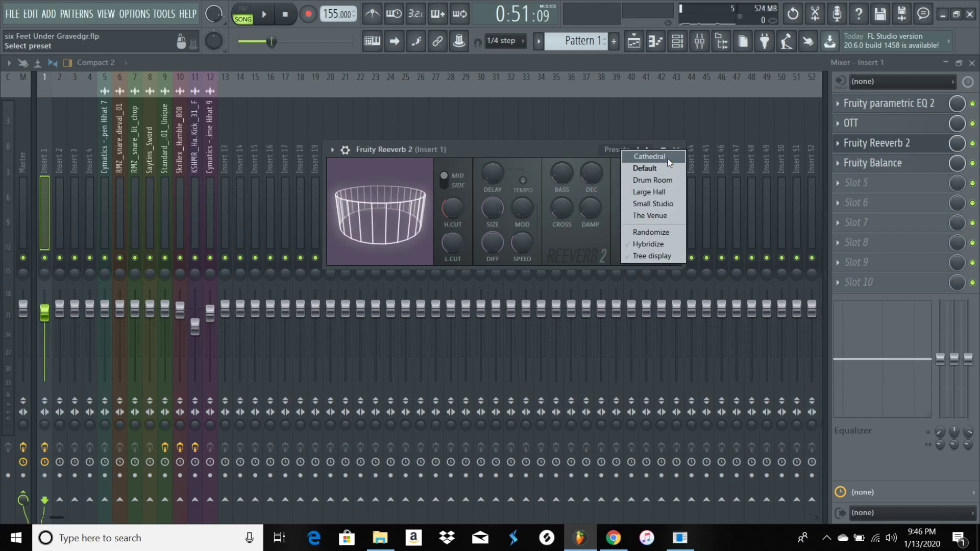
{"action": "left_click", "coordinate": [574, 152]}
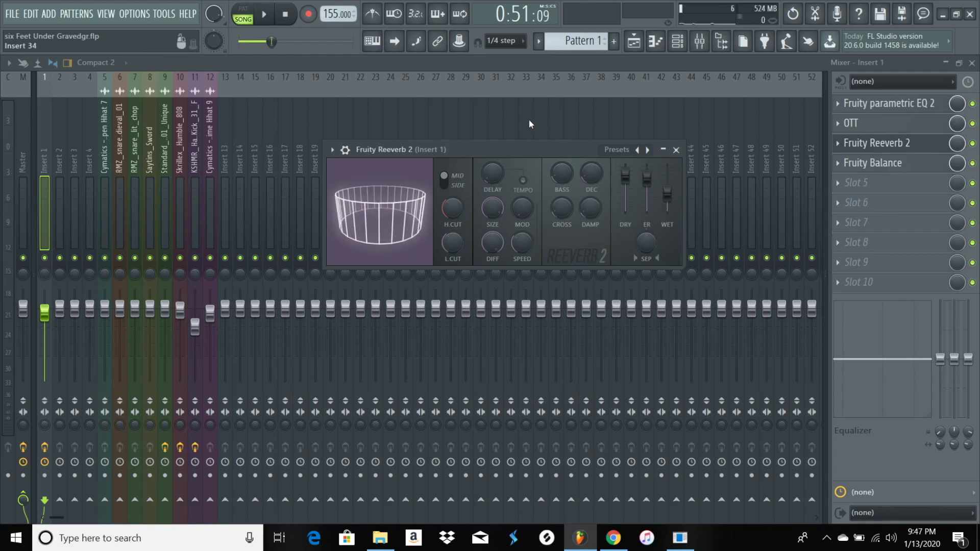
{"action": "left_click_drag", "start_coordinate": [511, 144], "coordinate": [484, 119]}
{"action": "left_click_drag", "start_coordinate": [581, 124], "coordinate": [531, 122]}
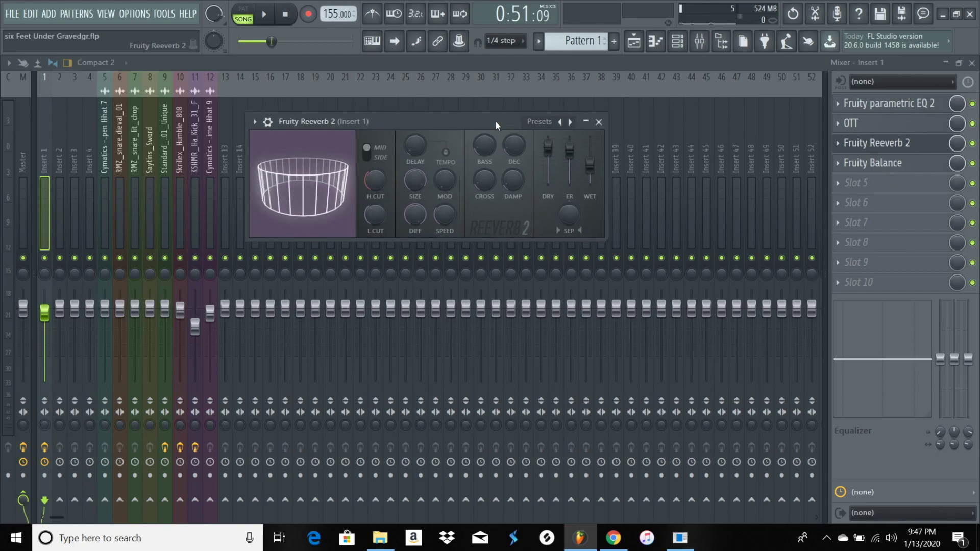
- Check Fruity Balance on Insert 1, and close it along with the mixer and the Fruity Reeverb 2 window
{"action": "left_click", "coordinate": [888, 163]}
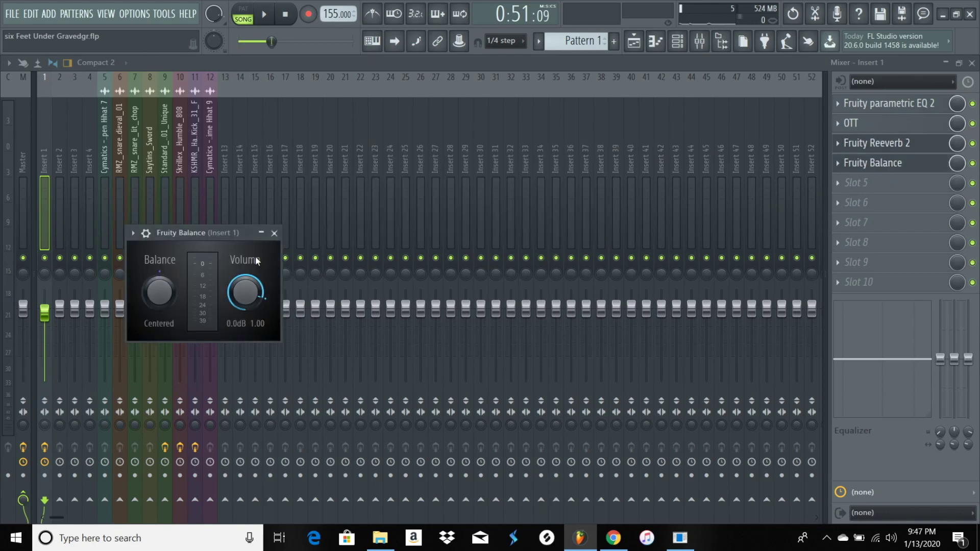
{"action": "left_click", "coordinate": [274, 233]}
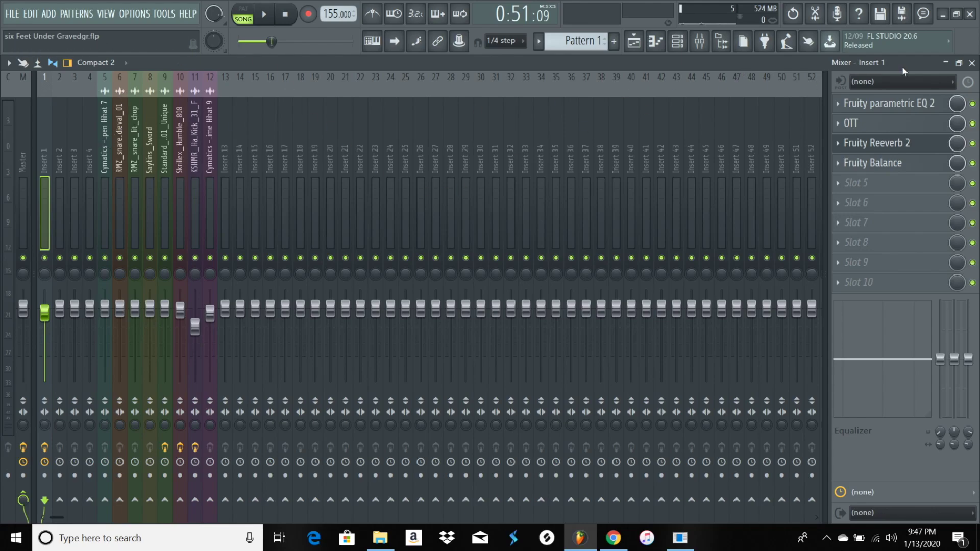
{"action": "left_click", "coordinate": [971, 63]}
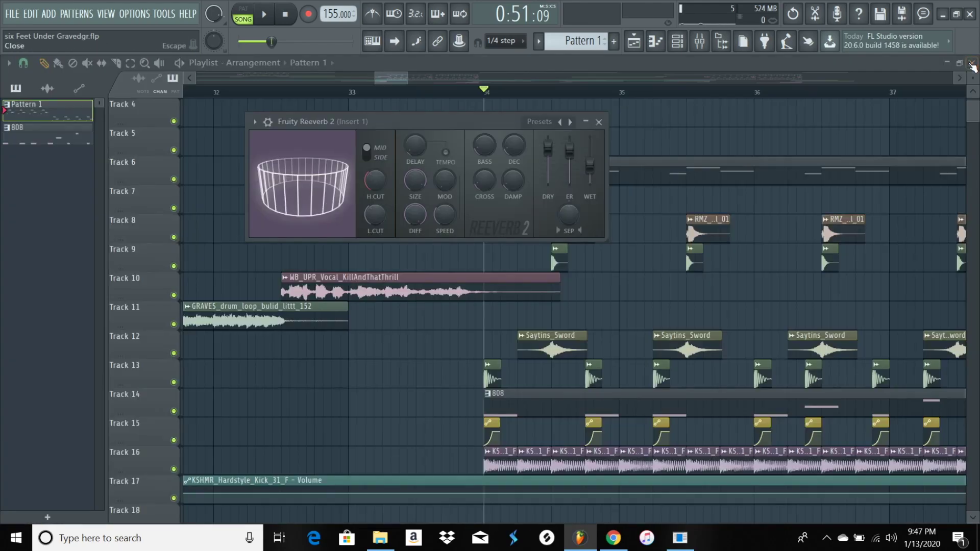
{"action": "left_click", "coordinate": [592, 121]}
- Survey the drop's drum tracks in the playlist and check the sample settings of RMZ_snare_medieval_01 on Track 8
{"action": "scroll", "coordinate": [558, 92], "scroll_direction": "down", "scroll_amount": 5}
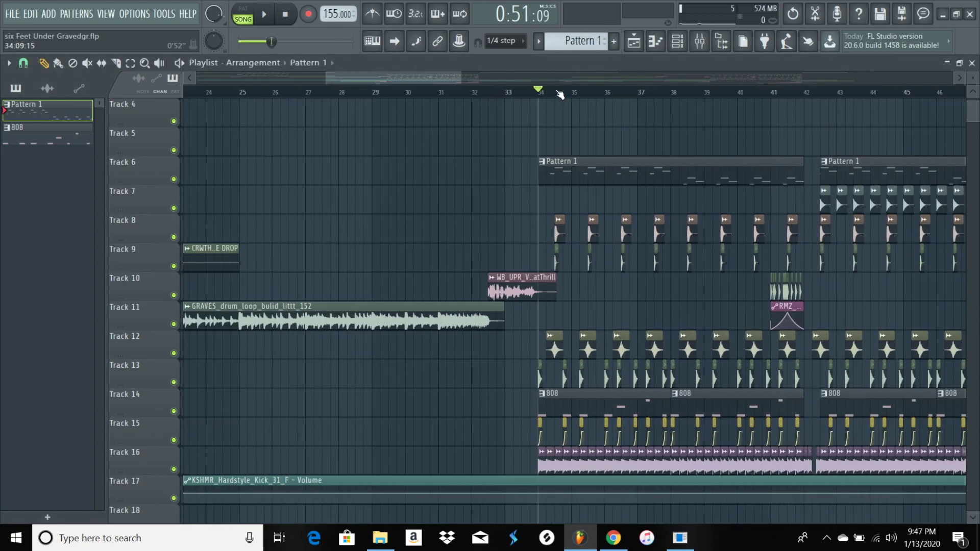
{"action": "scroll", "coordinate": [645, 188], "scroll_direction": "down", "scroll_amount": 4}
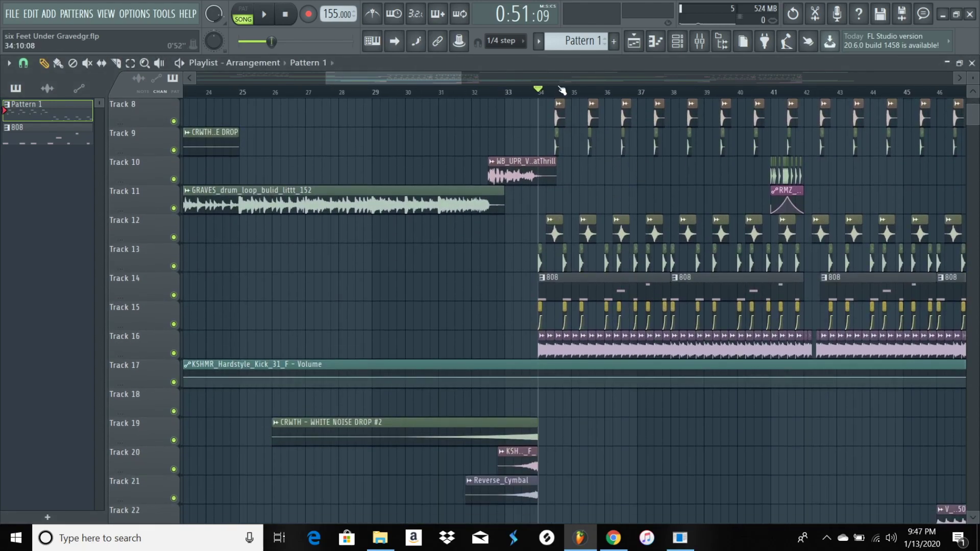
{"action": "scroll", "coordinate": [561, 91], "scroll_direction": "down", "scroll_amount": 2}
{"action": "scroll", "coordinate": [532, 100], "scroll_direction": "up", "scroll_amount": 3}
{"action": "scroll", "coordinate": [532, 96], "scroll_direction": "up", "scroll_amount": 3}
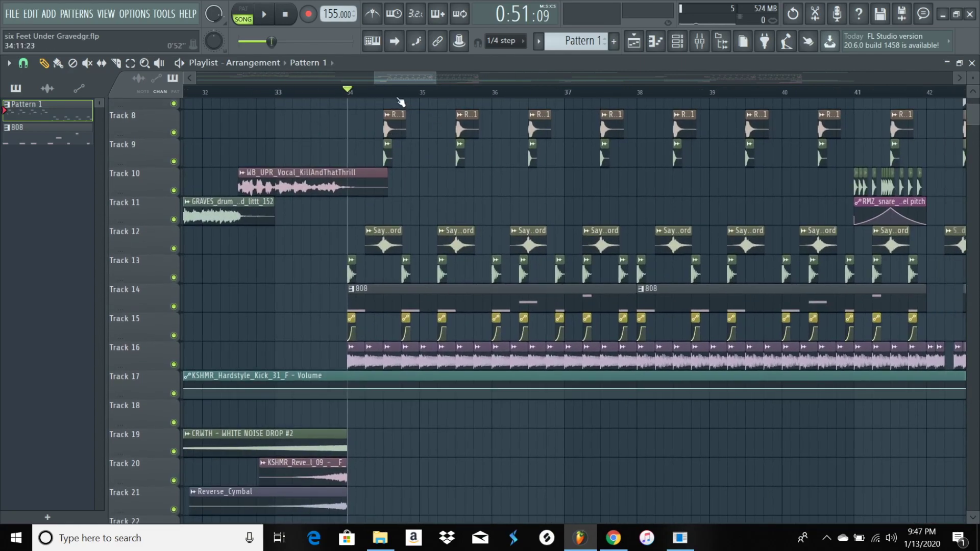
{"action": "scroll", "coordinate": [401, 102], "scroll_direction": "up", "scroll_amount": 4}
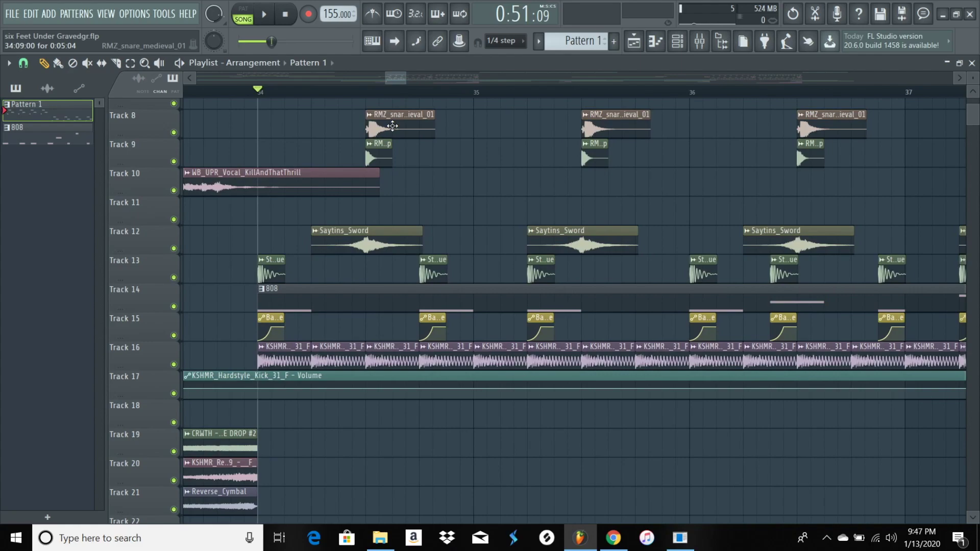
{"action": "double_click", "coordinate": [392, 126]}
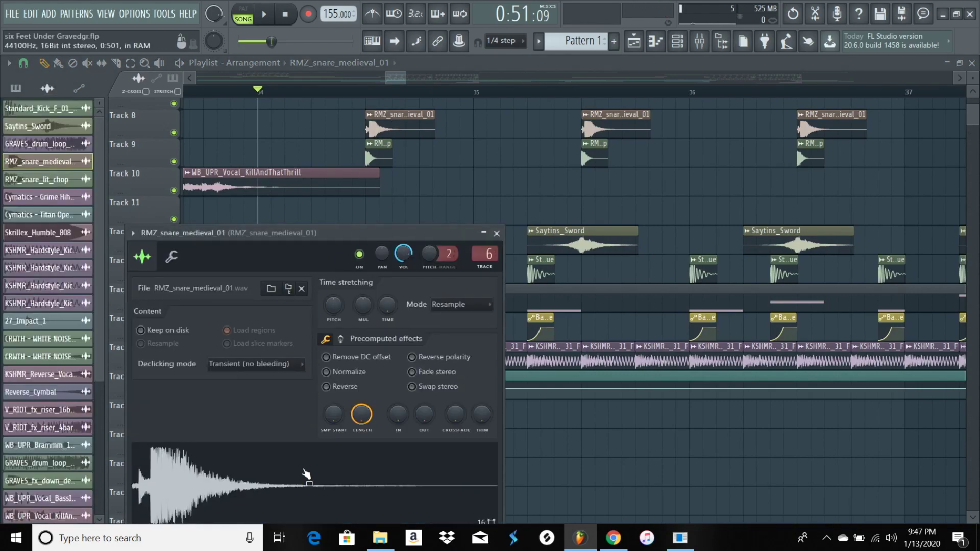
{"action": "left_click", "coordinate": [496, 232]}
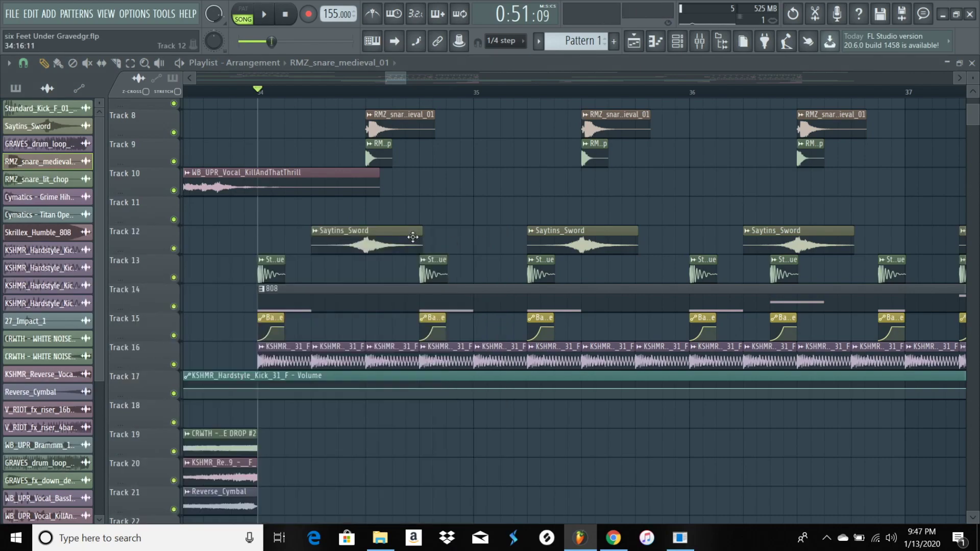
- Audition RMZ_snare_lit_chop and check its sample settings, close them and open the Saytins_Sword clip's settings
{"action": "left_click", "coordinate": [35, 179]}
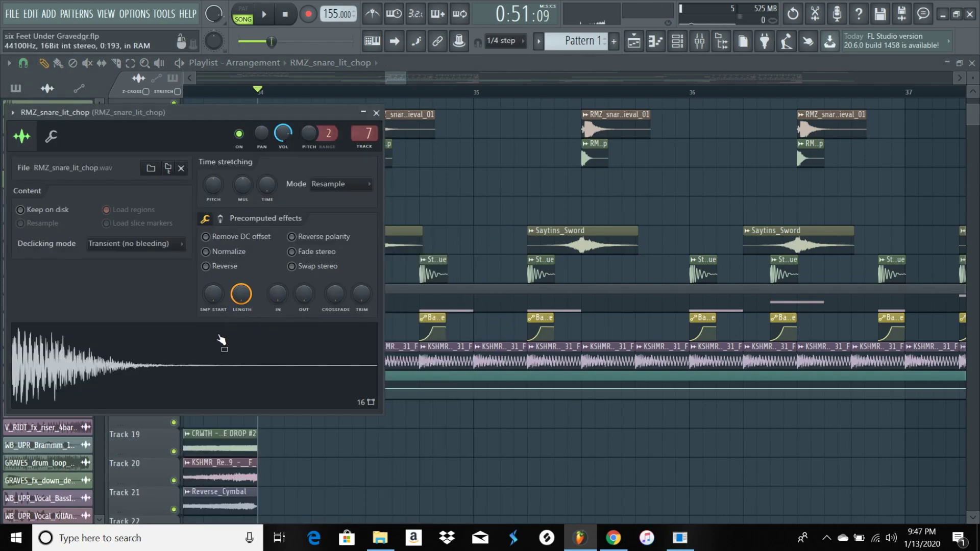
{"action": "left_click_drag", "start_coordinate": [173, 112], "coordinate": [381, 119]}
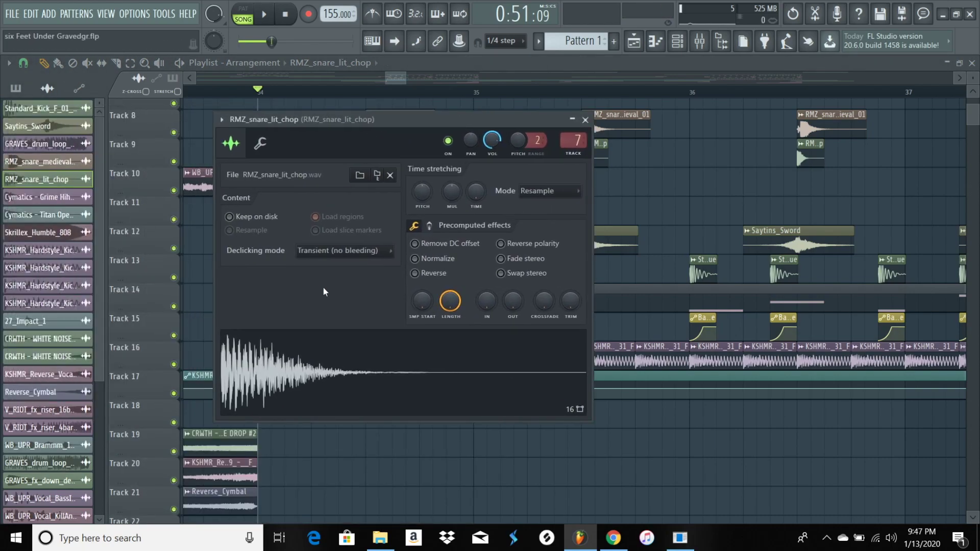
{"action": "left_click", "coordinate": [585, 120]}
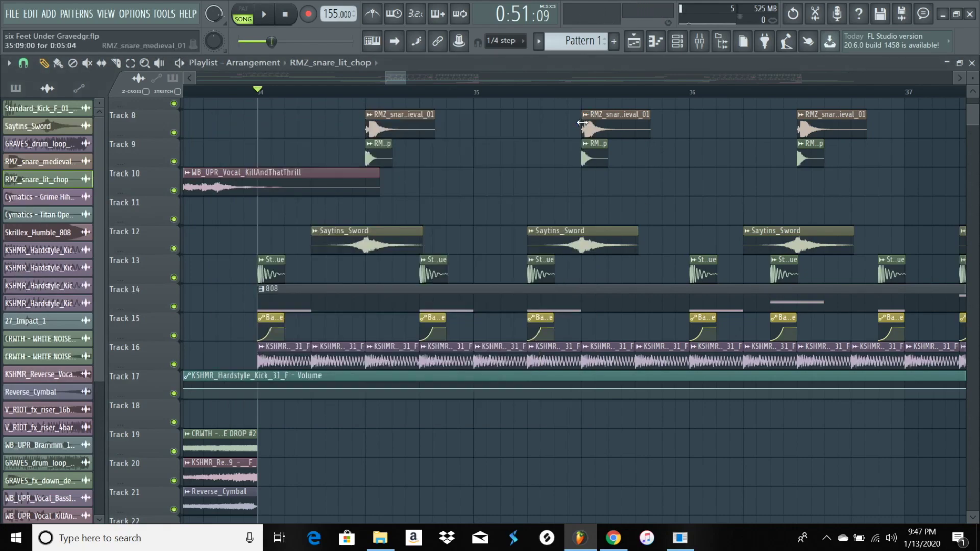
{"action": "left_click", "coordinate": [352, 231]}
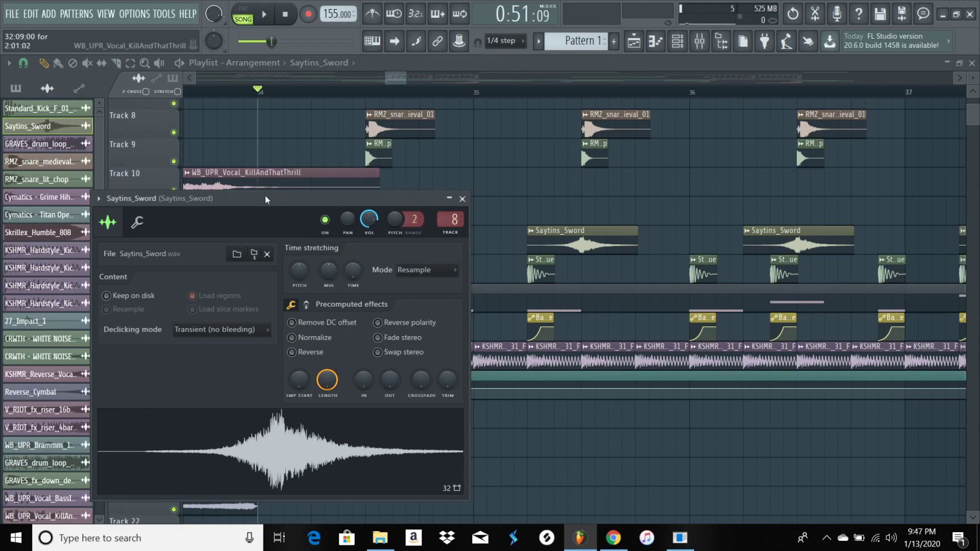
- Reposition the Saytins_Sword settings window, audition the sword sample, and close the window
{"action": "left_click_drag", "start_coordinate": [265, 197], "coordinate": [501, 139]}
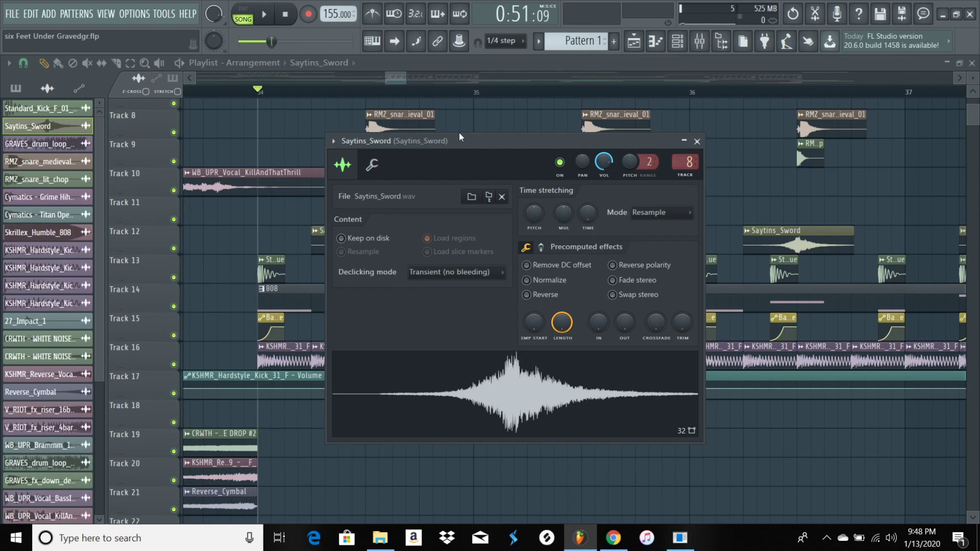
{"action": "left_click_drag", "start_coordinate": [460, 138], "coordinate": [460, 148]}
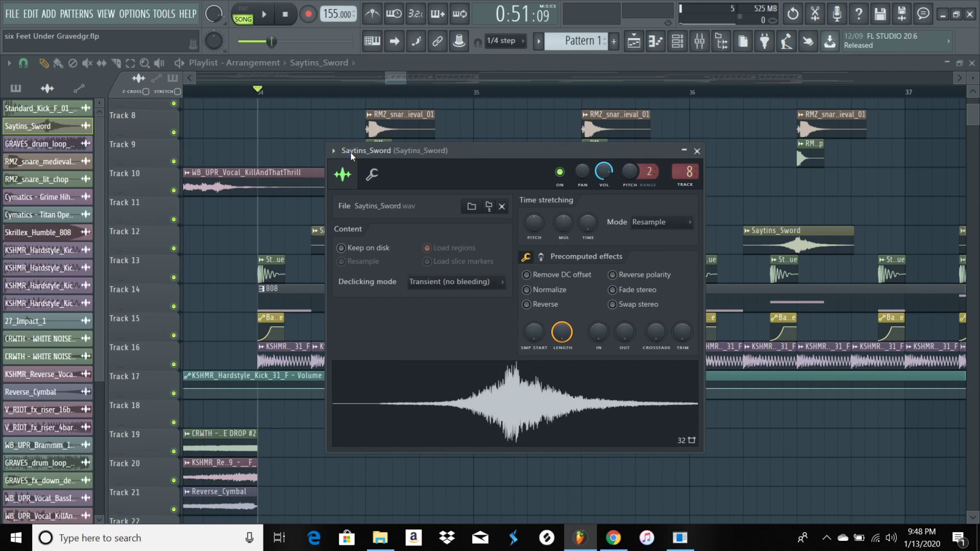
{"action": "left_click_drag", "start_coordinate": [437, 160], "coordinate": [461, 150]}
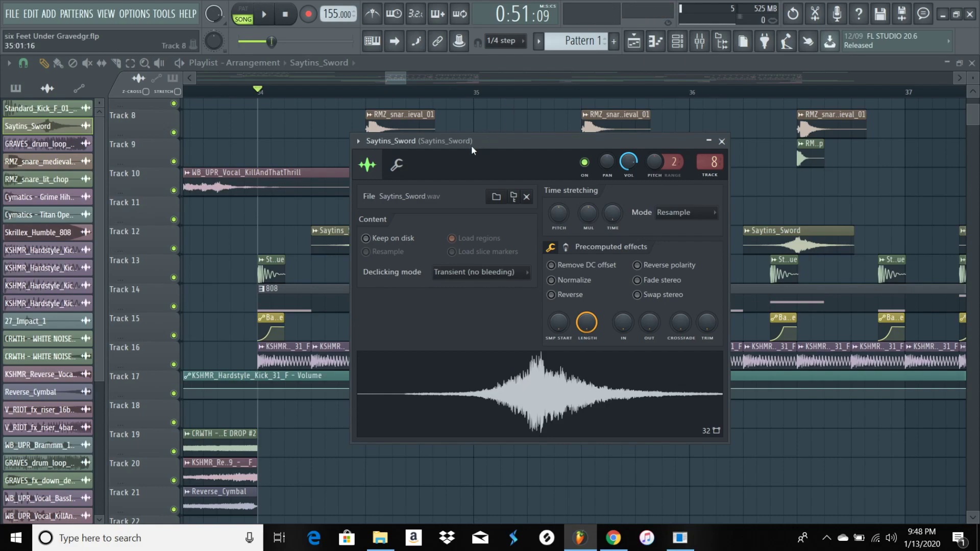
{"action": "left_click_drag", "start_coordinate": [471, 145], "coordinate": [543, 139]}
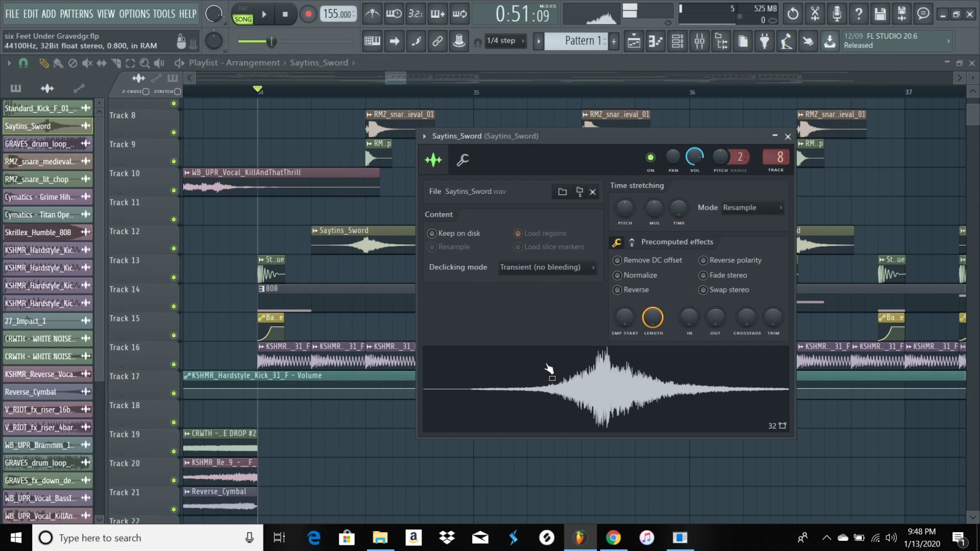
{"action": "left_click_drag", "start_coordinate": [497, 141], "coordinate": [444, 147]}
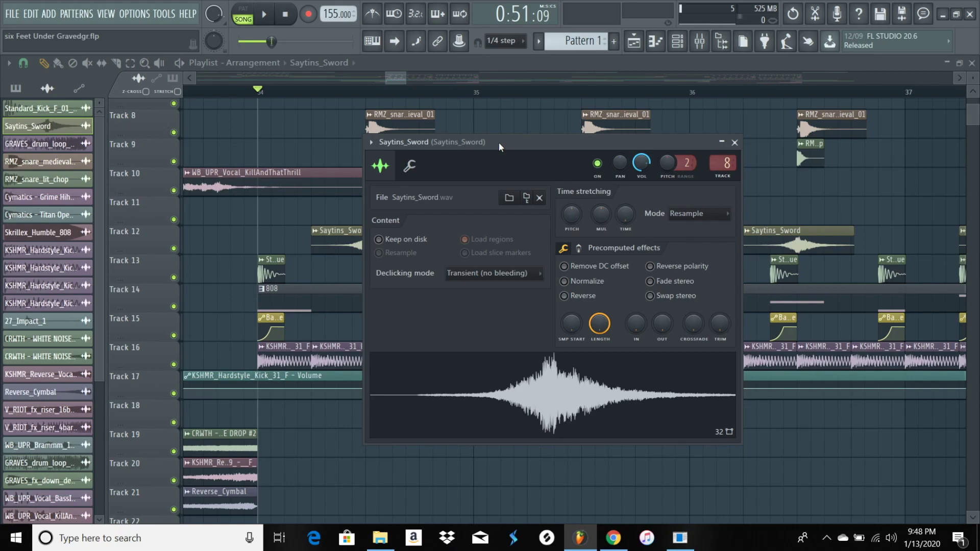
{"action": "left_click", "coordinate": [734, 142]}
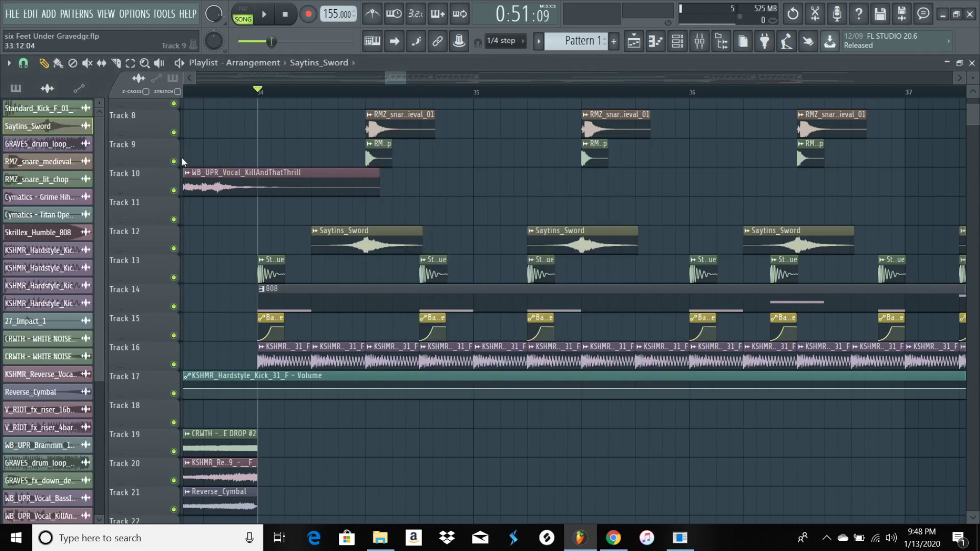
- Listen to the snares on Tracks 8 and 9 together with Saytins_Sword on Track 12 in isolation, and restore all tracks
{"action": "right_click", "coordinate": [173, 133]}
{"action": "left_click", "coordinate": [173, 161]}
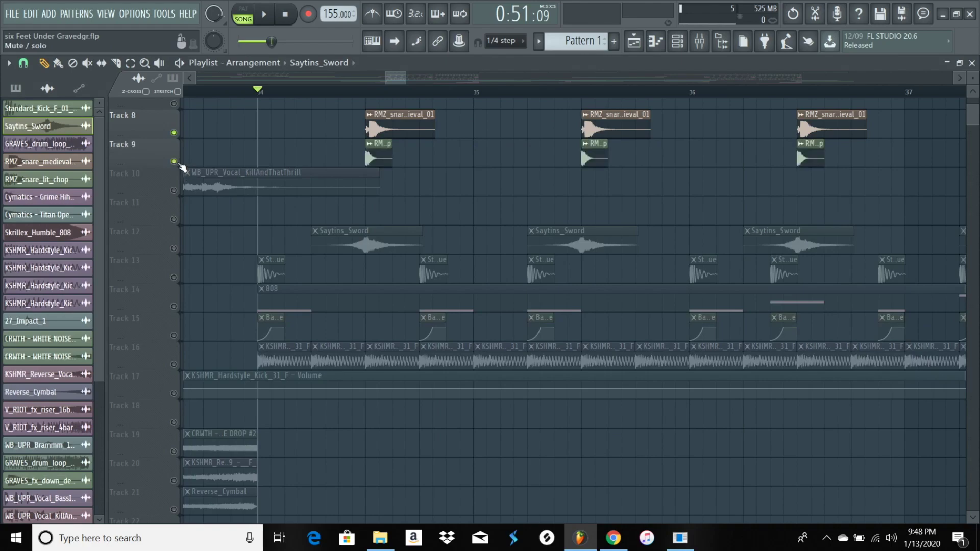
{"action": "left_click", "coordinate": [173, 248]}
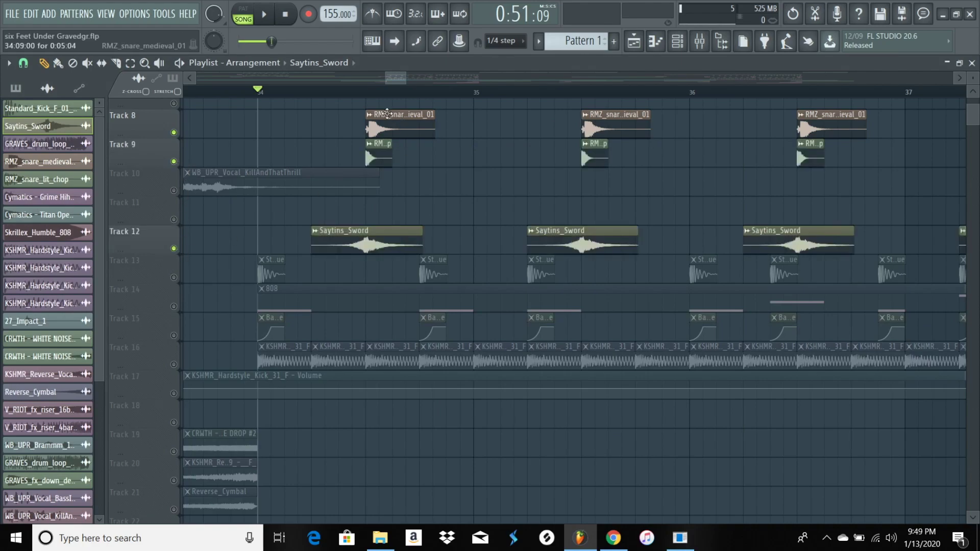
{"action": "key", "text": "space"}
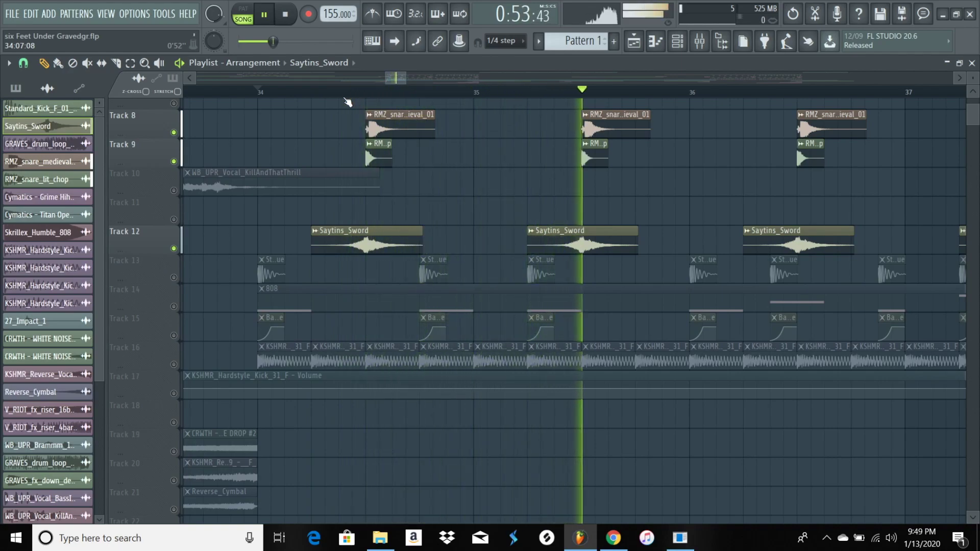
{"action": "key", "text": "space"}
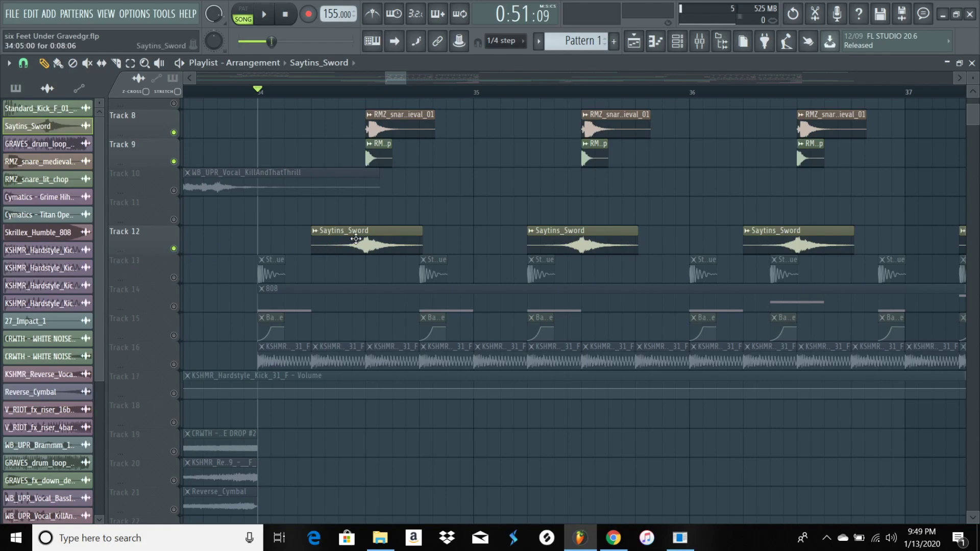
{"action": "right_click", "coordinate": [174, 248]}
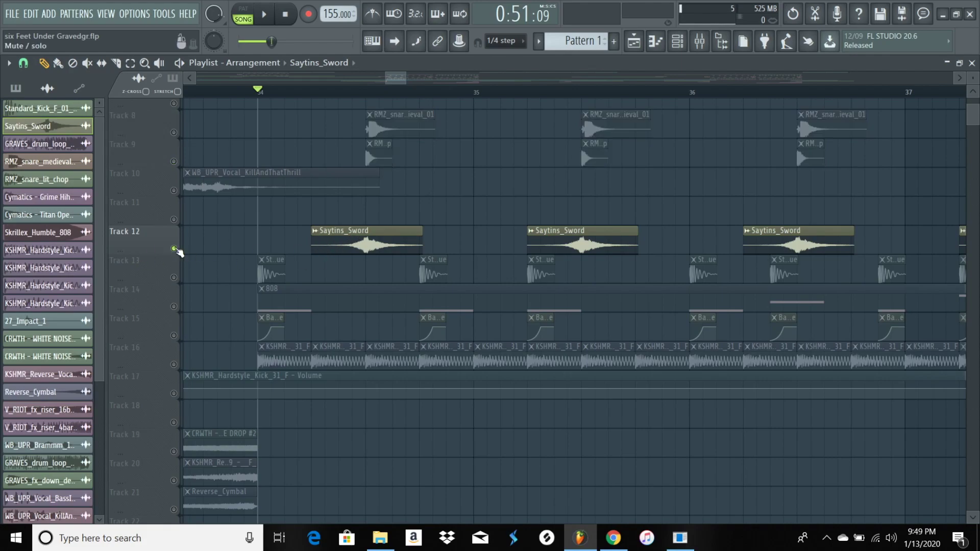
{"action": "right_click", "coordinate": [174, 248]}
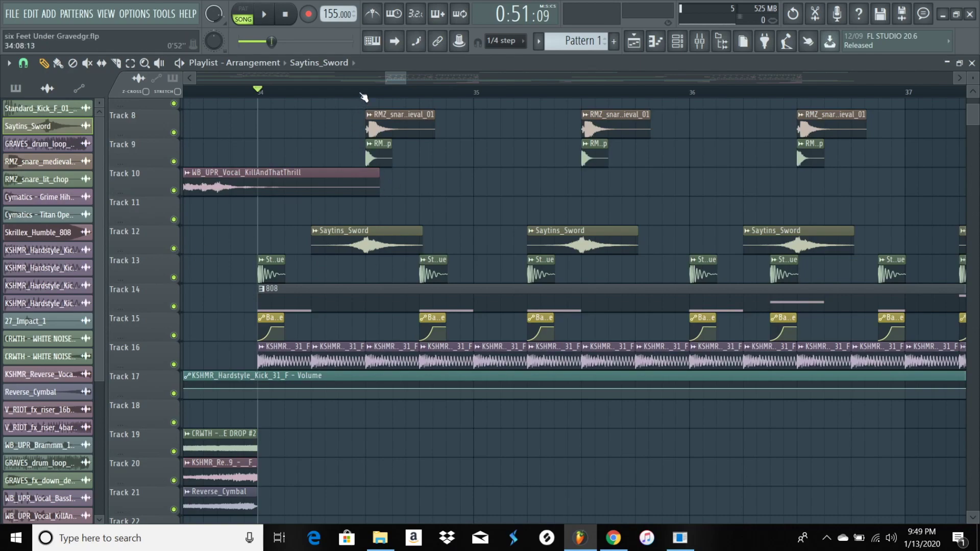
- Audition Standard_Kick_F_01_Unique from Track 13 repeatedly in its sample settings, recheck the settings and close them
{"action": "scroll", "coordinate": [364, 96], "scroll_direction": "down", "scroll_amount": 2}
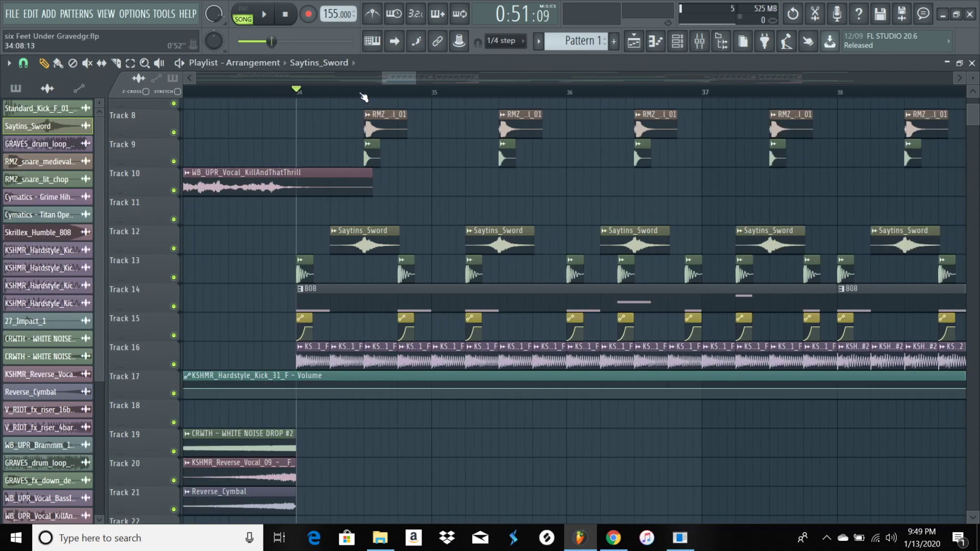
{"action": "scroll", "coordinate": [326, 87], "scroll_direction": "up", "scroll_amount": 3}
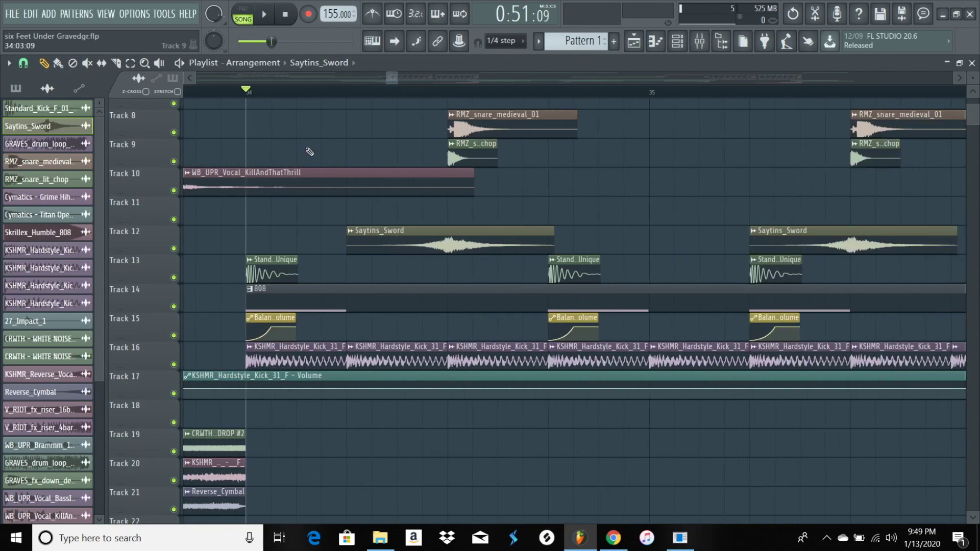
{"action": "scroll", "coordinate": [306, 153], "scroll_direction": "down", "scroll_amount": 1}
{"action": "scroll", "coordinate": [602, 176], "scroll_direction": "up", "scroll_amount": 2}
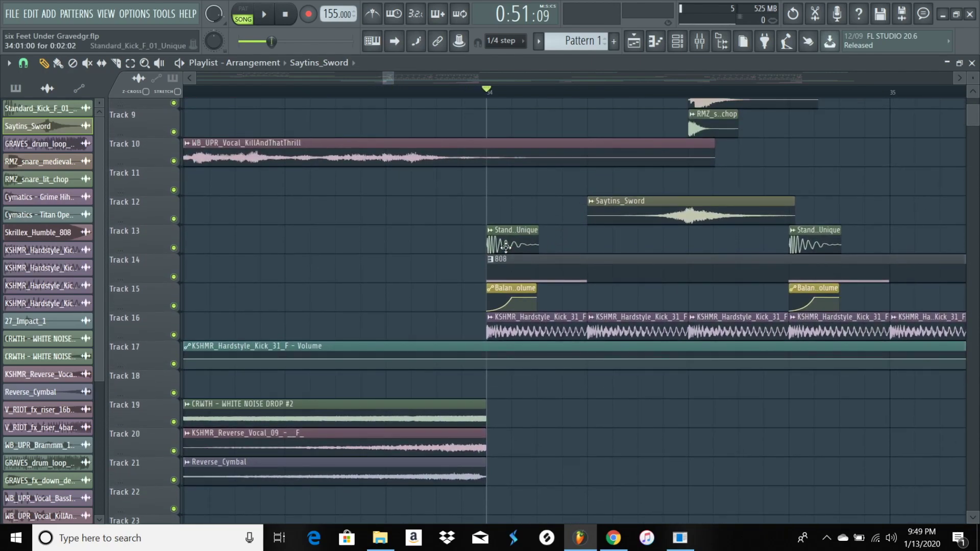
{"action": "left_click", "coordinate": [511, 229]}
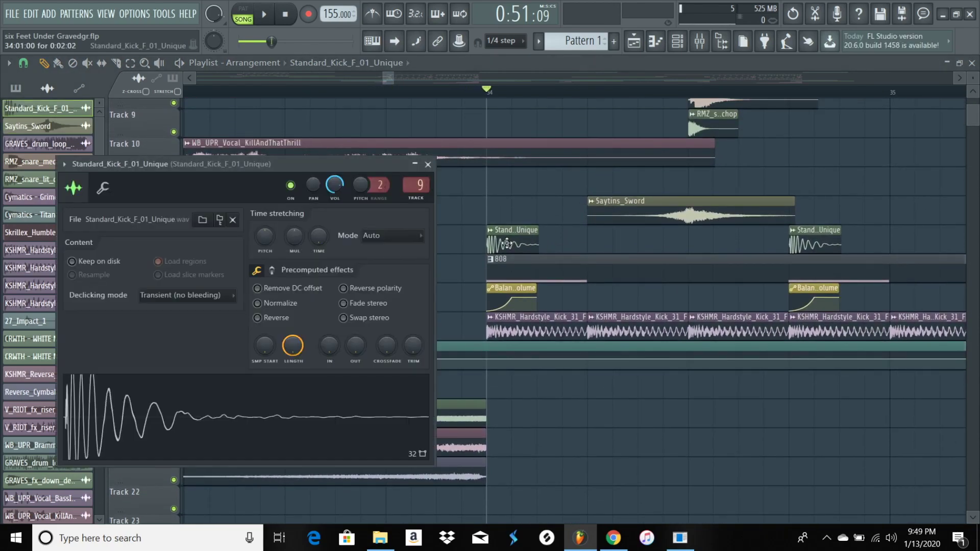
{"action": "left_click", "coordinate": [94, 414]}
{"action": "left_click", "coordinate": [95, 414]}
{"action": "left_click", "coordinate": [94, 414]}
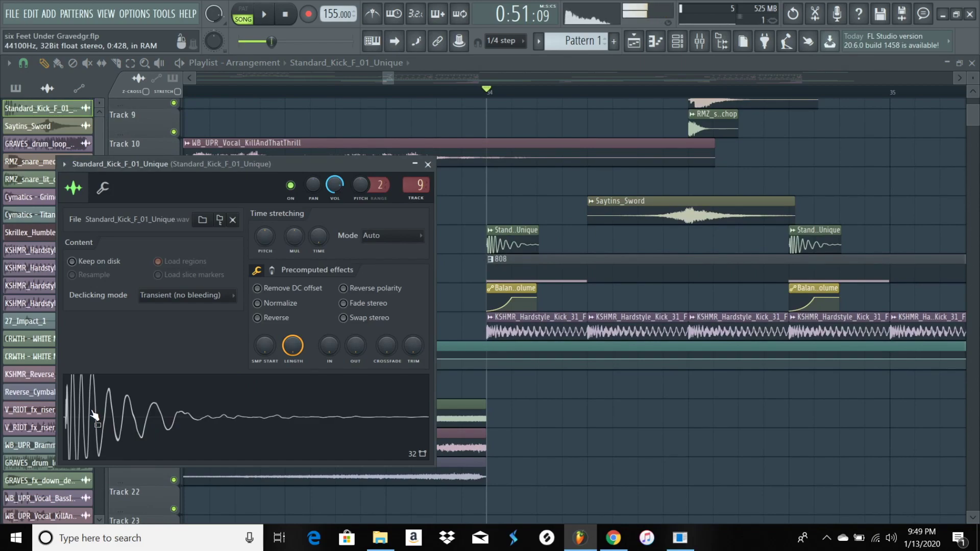
{"action": "left_click", "coordinate": [94, 414]}
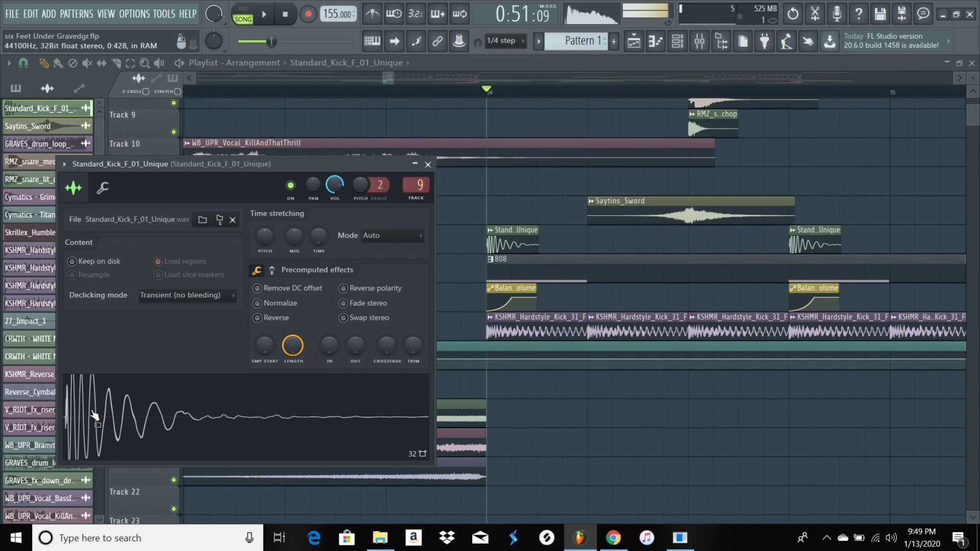
{"action": "left_click", "coordinate": [428, 164]}
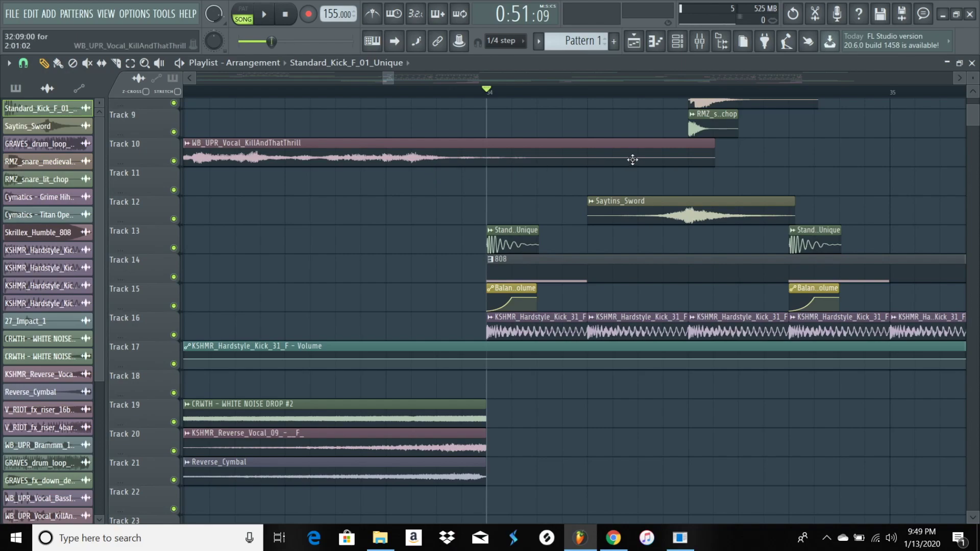
{"action": "left_click", "coordinate": [511, 230]}
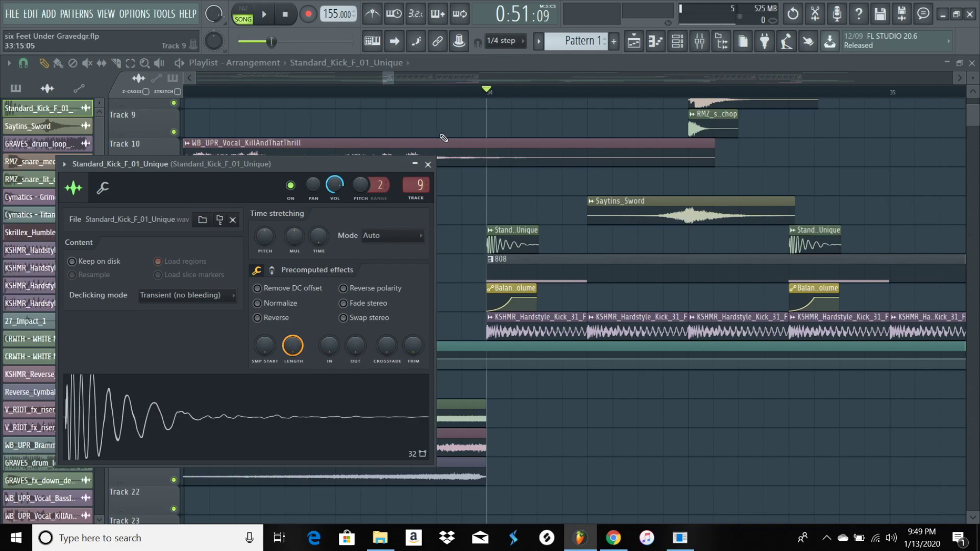
{"action": "left_click", "coordinate": [427, 164]}
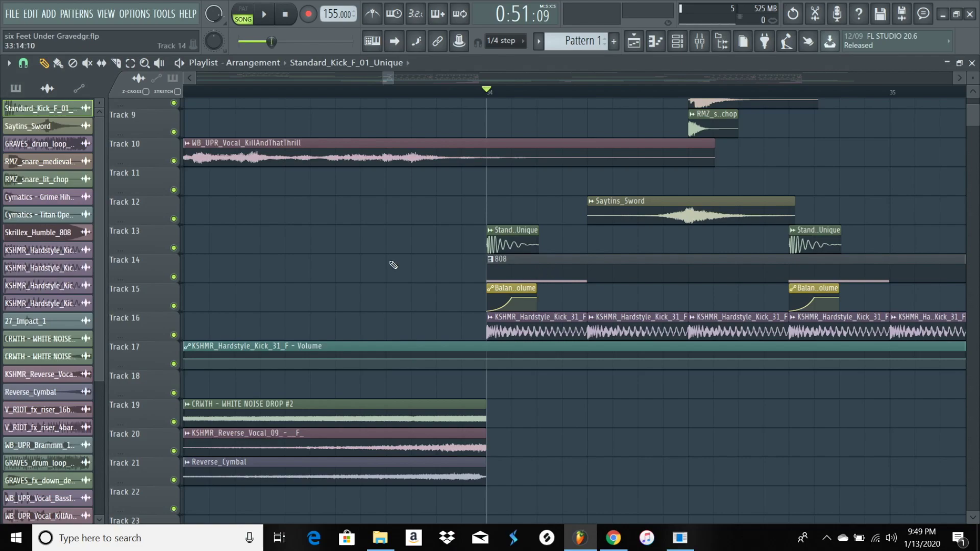
- Review the Skrillex_Humble_808 sample settings and root note, preview the 808 on its keyboard, and close the channel window
{"action": "left_click", "coordinate": [31, 232]}
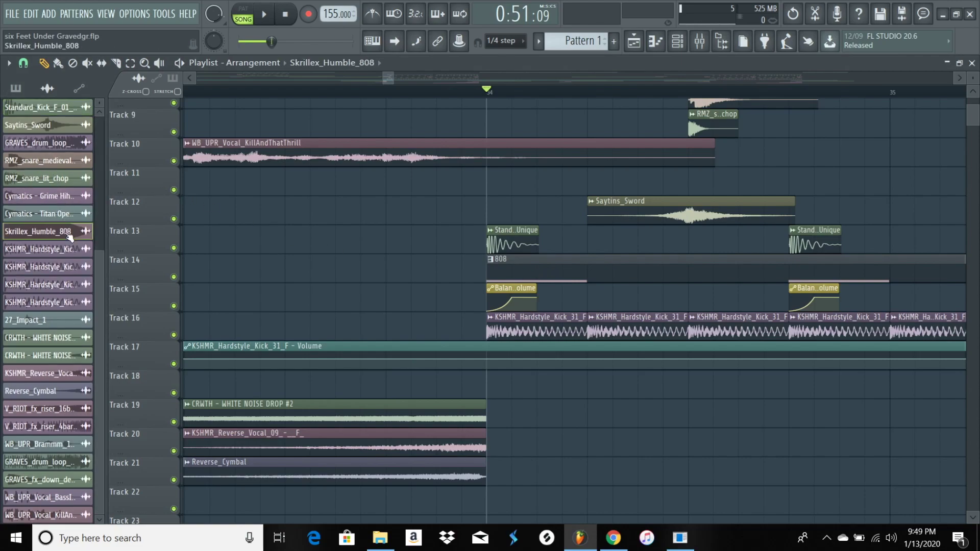
{"action": "left_click_drag", "start_coordinate": [218, 176], "coordinate": [422, 171]}
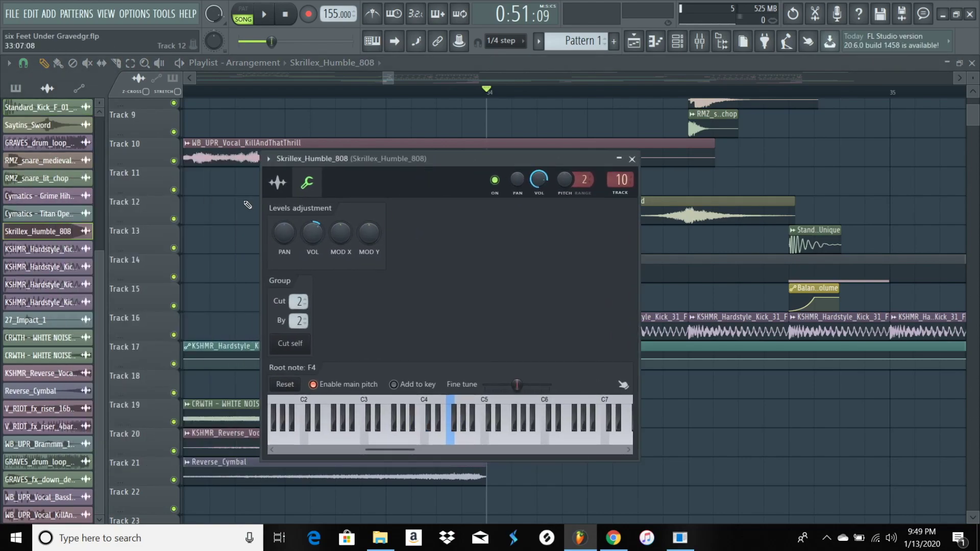
{"action": "left_click", "coordinate": [277, 182]}
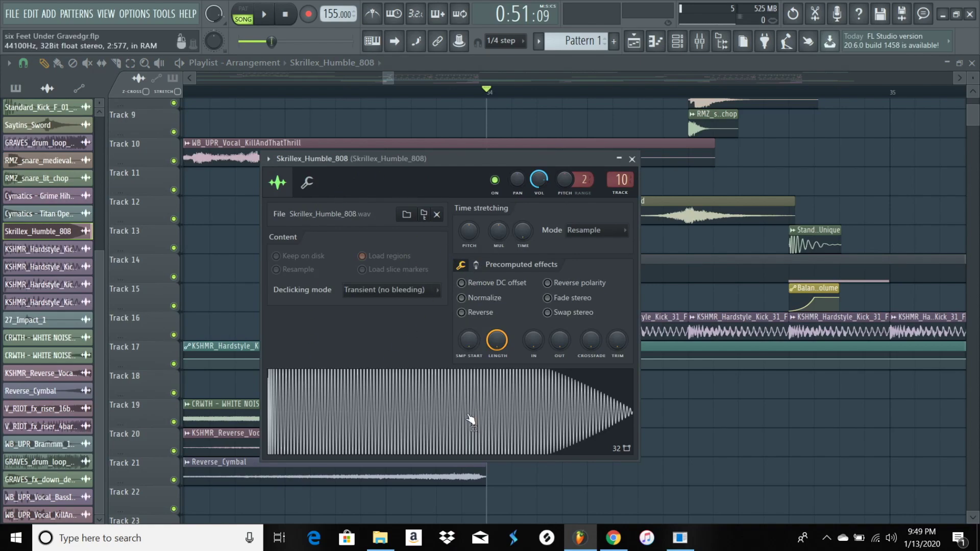
{"action": "left_click", "coordinate": [307, 182]}
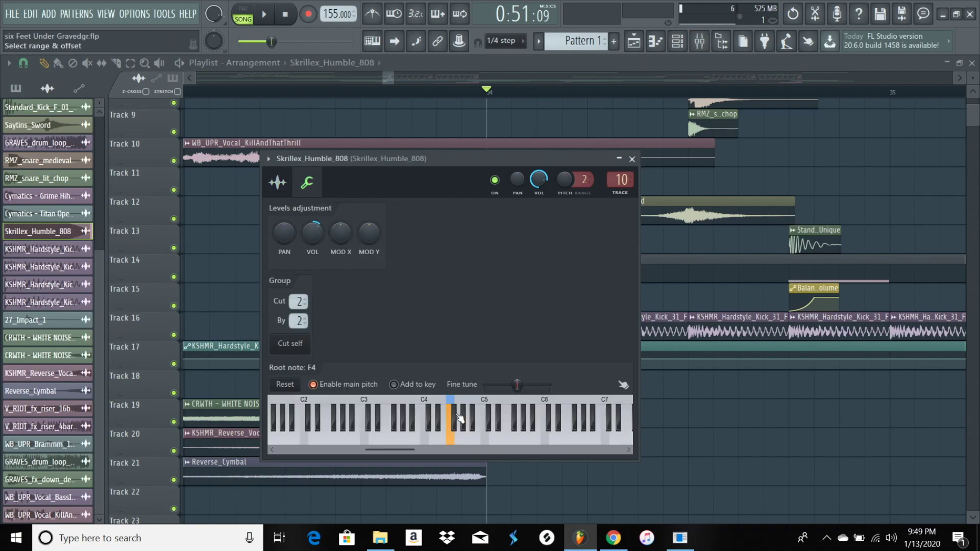
{"action": "left_click", "coordinate": [457, 426]}
{"action": "left_click", "coordinate": [457, 426]}
{"action": "left_click", "coordinate": [278, 183]}
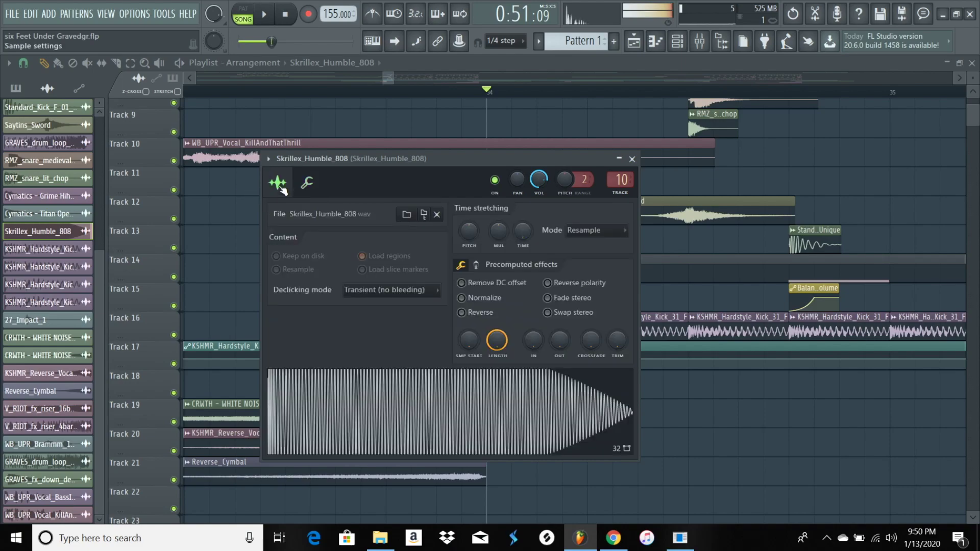
{"action": "left_click", "coordinate": [633, 159]}
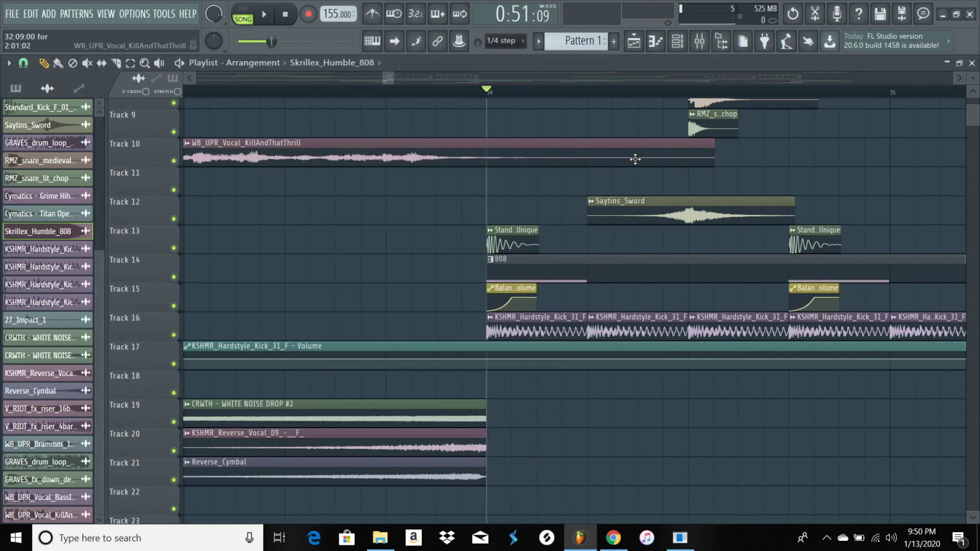
- Play the drop briefly from bar 34 and survey its kick and 808 layers in the playlist
{"action": "key", "text": "space"}
{"action": "key", "text": "space"}
{"action": "scroll", "coordinate": [505, 88], "scroll_direction": "down", "scroll_amount": 2}
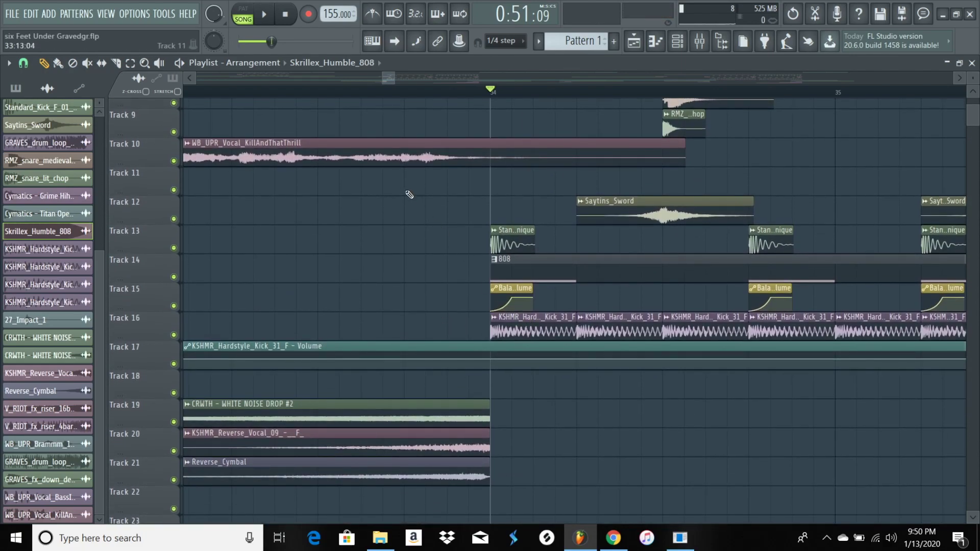
{"action": "scroll", "coordinate": [525, 91], "scroll_direction": "down", "scroll_amount": 2}
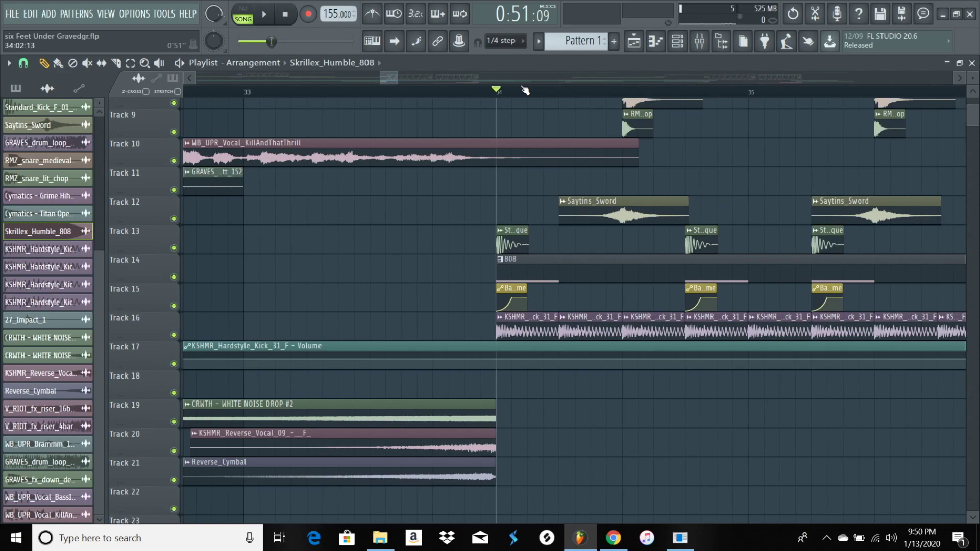
{"action": "scroll", "coordinate": [525, 90], "scroll_direction": "down", "scroll_amount": 1}
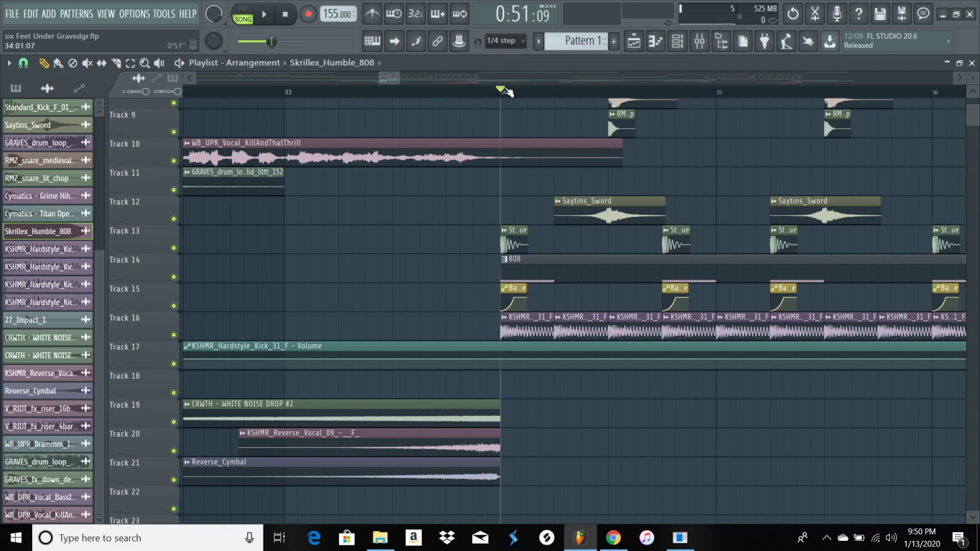
{"action": "scroll", "coordinate": [507, 91], "scroll_direction": "up", "scroll_amount": 4}
{"action": "scroll", "coordinate": [507, 90], "scroll_direction": "down", "scroll_amount": 6}
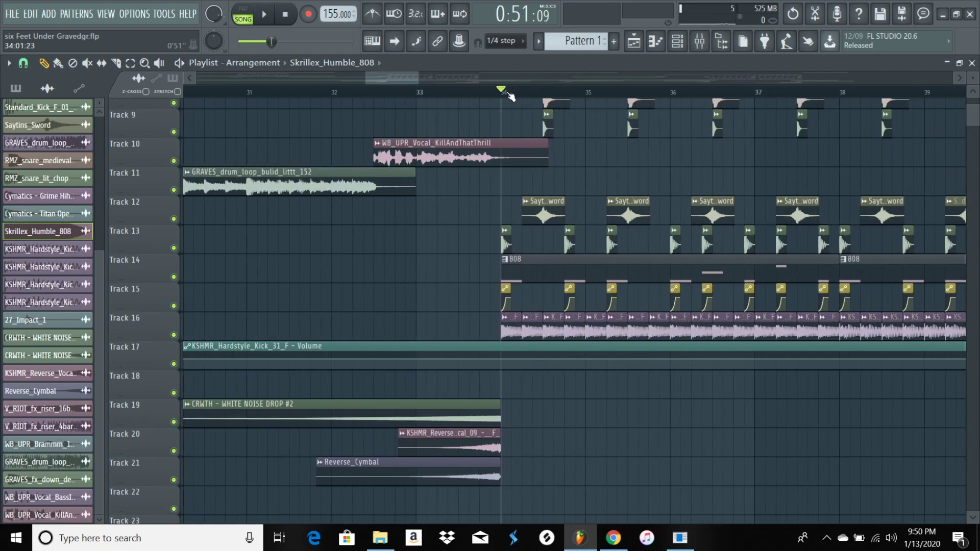
{"action": "scroll", "coordinate": [524, 97], "scroll_direction": "up", "scroll_amount": 2}
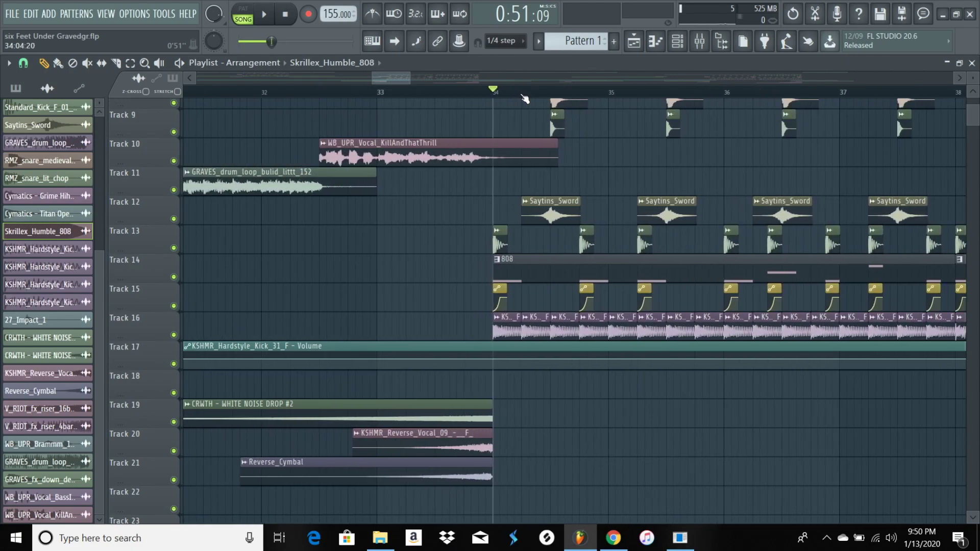
- Solo the KSHMR hardstyle kick clips on Track 16, play them from bar 34, and stop playback
{"action": "right_click", "coordinate": [174, 335]}
{"action": "key", "text": "space"}
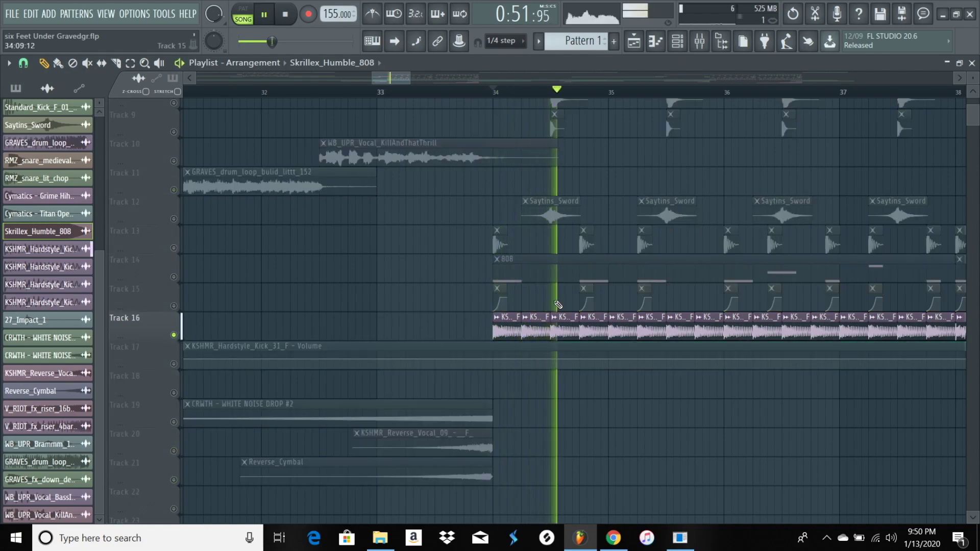
{"action": "scroll", "coordinate": [449, 154], "scroll_direction": "up", "scroll_amount": 1}
{"action": "scroll", "coordinate": [448, 154], "scroll_direction": "down", "scroll_amount": 3}
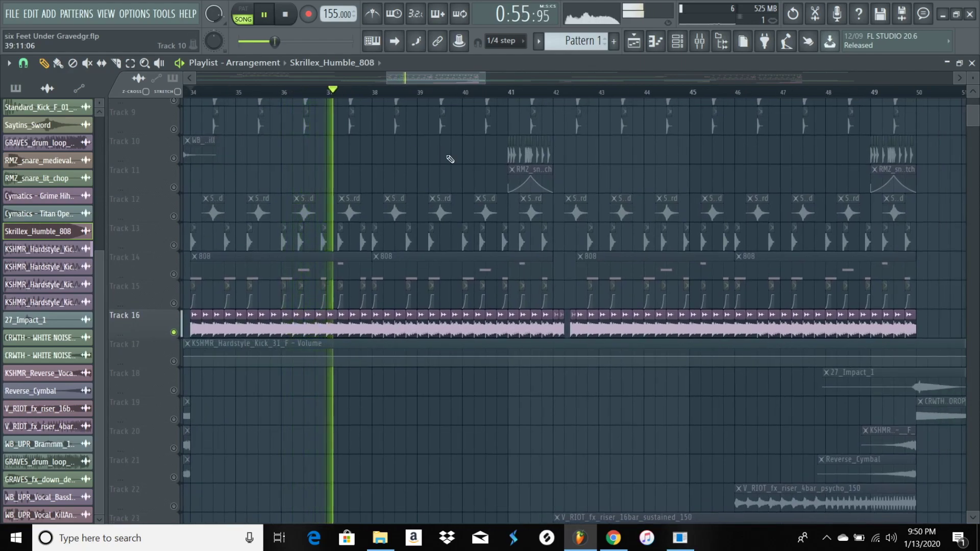
{"action": "key", "text": "space"}
{"action": "scroll", "coordinate": [608, 148], "scroll_direction": "up", "scroll_amount": 3}
{"action": "scroll", "coordinate": [515, 100], "scroll_direction": "left", "scroll_amount": 2}
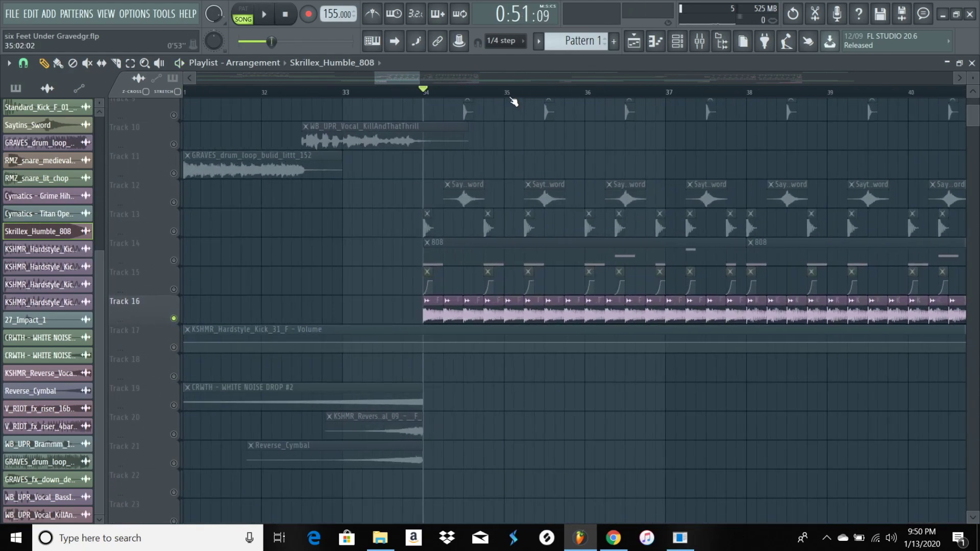
- Open the Fruity parametric EQ 2 on the KSHMR_Hardstyle_Kick_31_F mixer insert
{"action": "scroll", "coordinate": [513, 101], "scroll_direction": "up", "scroll_amount": 2}
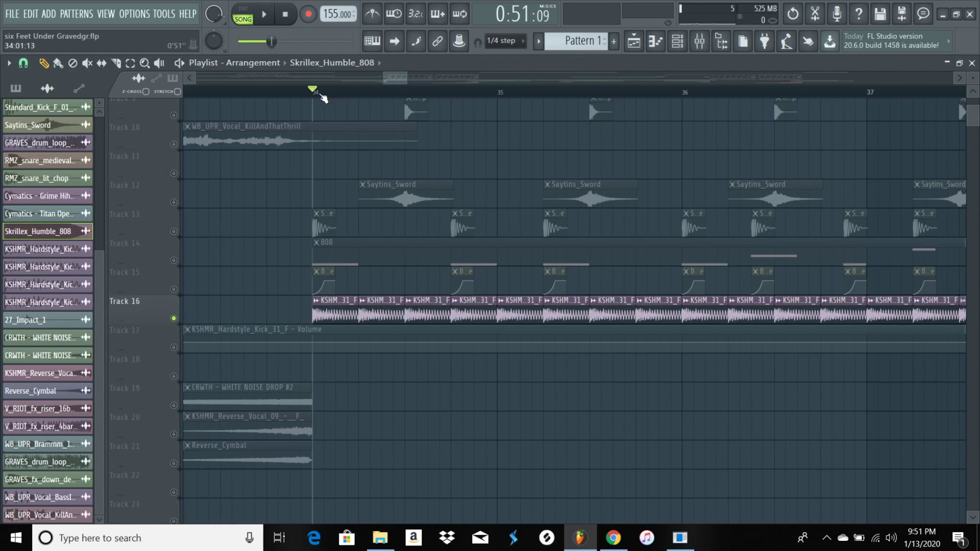
{"action": "scroll", "coordinate": [323, 97], "scroll_direction": "down", "scroll_amount": 1}
{"action": "scroll", "coordinate": [322, 97], "scroll_direction": "down", "scroll_amount": 4}
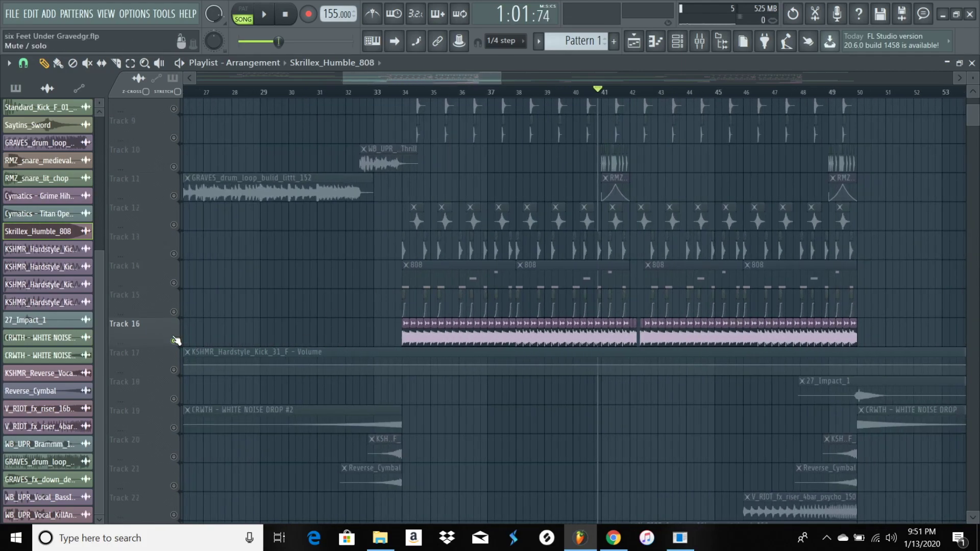
{"action": "scroll", "coordinate": [418, 101], "scroll_direction": "up", "scroll_amount": 1}
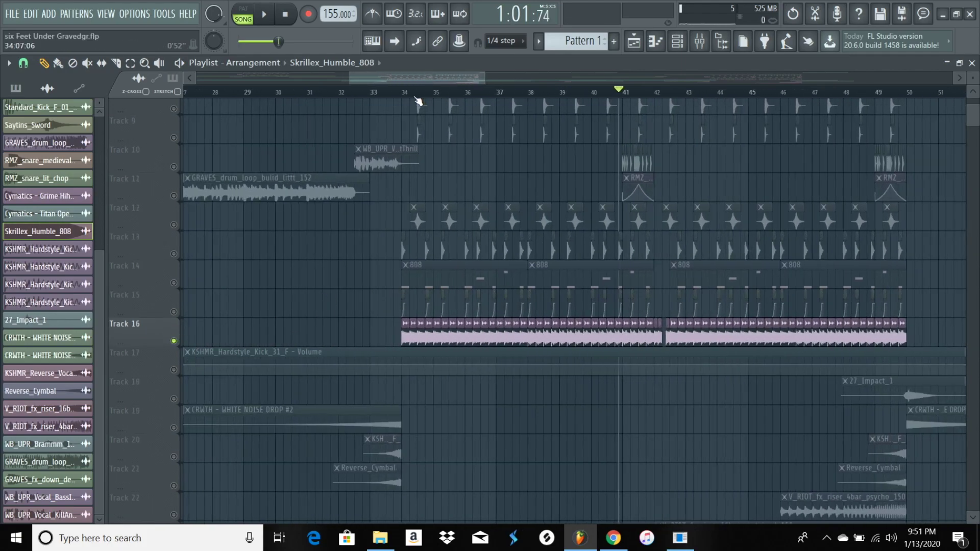
{"action": "scroll", "coordinate": [419, 102], "scroll_direction": "up", "scroll_amount": 4}
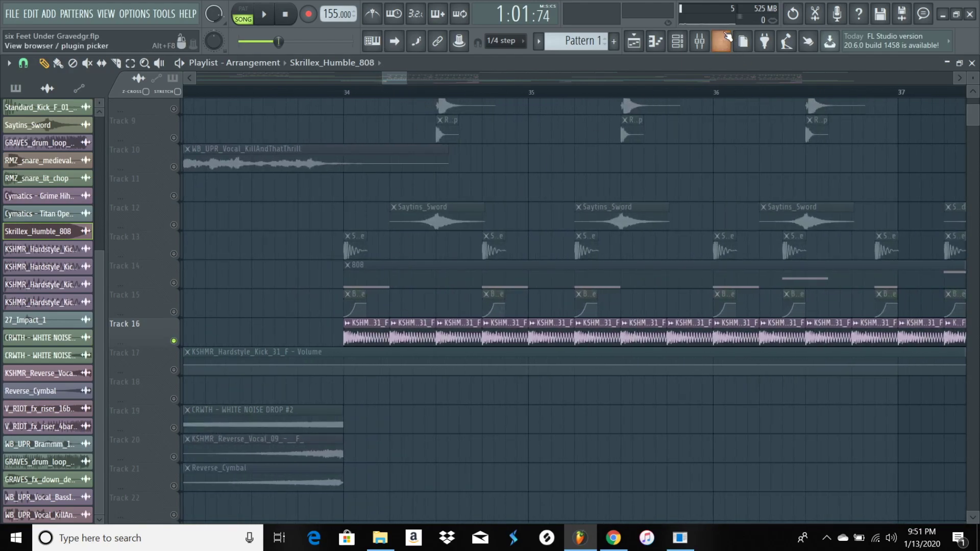
{"action": "left_click", "coordinate": [699, 41]}
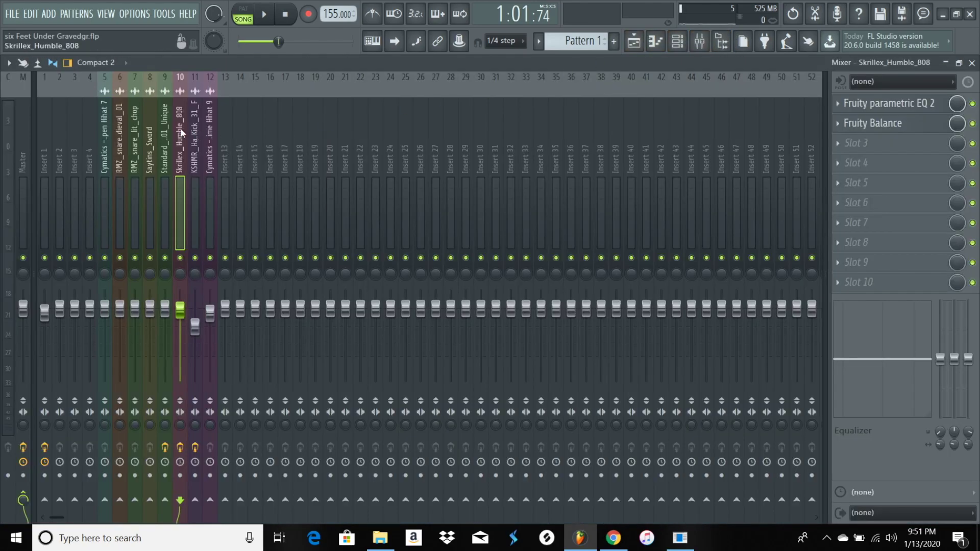
{"action": "left_click", "coordinate": [194, 133]}
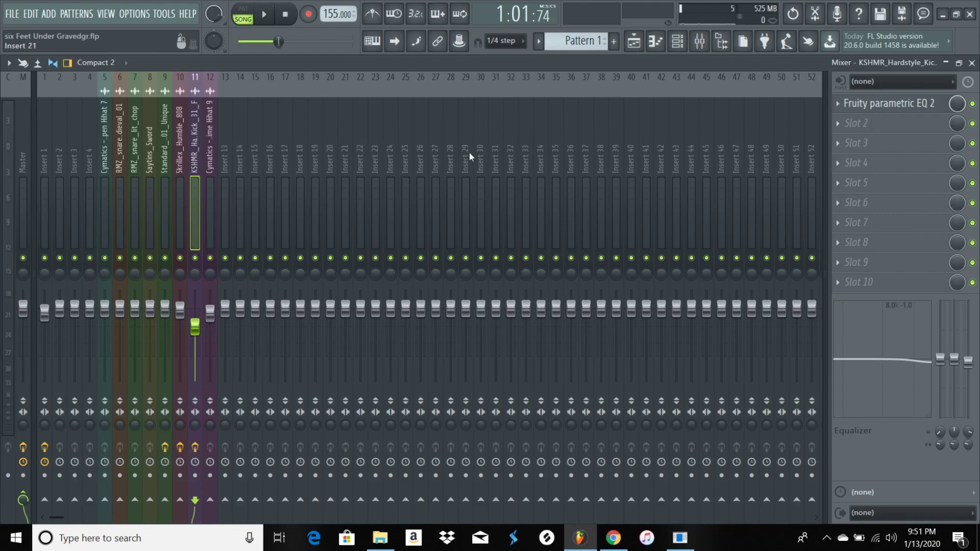
{"action": "left_click", "coordinate": [880, 106]}
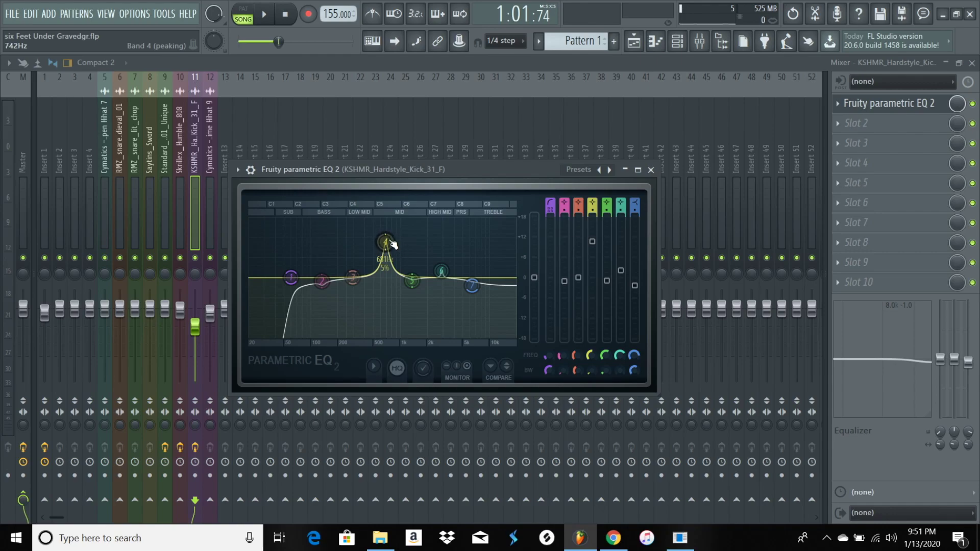
- Play the soloed kick while lowering EQ band 4 to about 0.2 dB at 677 Hz, and stop playback
{"action": "key", "text": "space"}
{"action": "left_click_drag", "start_coordinate": [393, 245], "coordinate": [385, 278]}
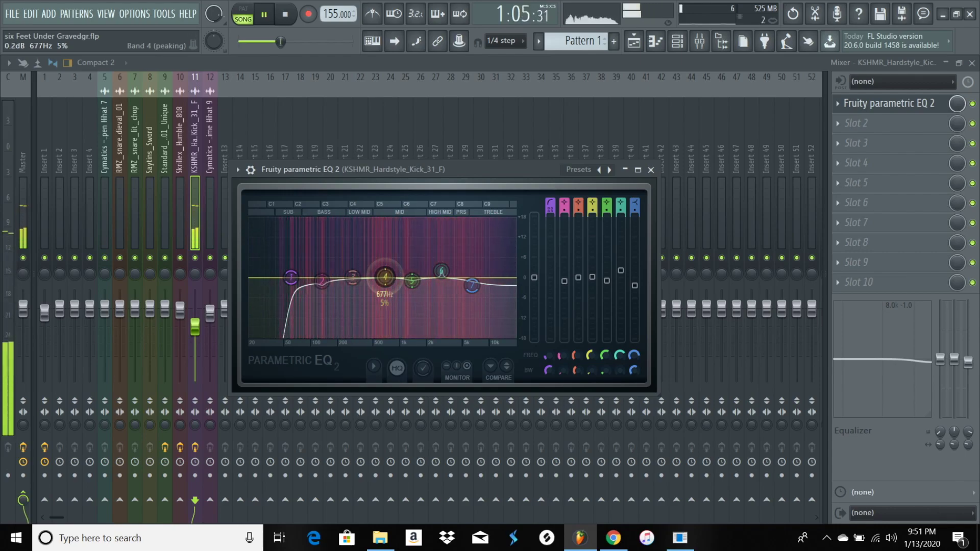
{"action": "key", "text": "space"}
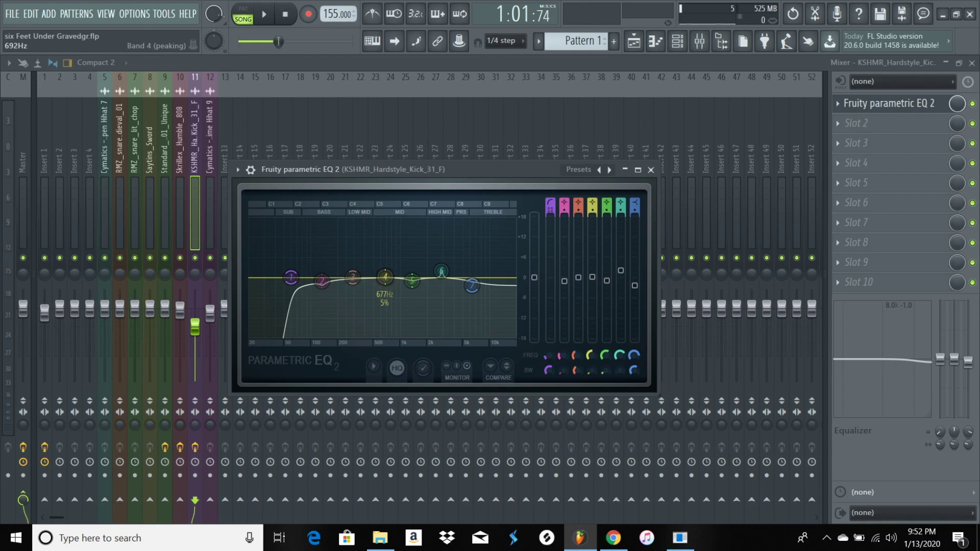
- Raise the kick's EQ band 4 to about 13.5 dB at 635 Hz, listening during playback
{"action": "left_click_drag", "start_coordinate": [385, 277], "coordinate": [383, 276]}
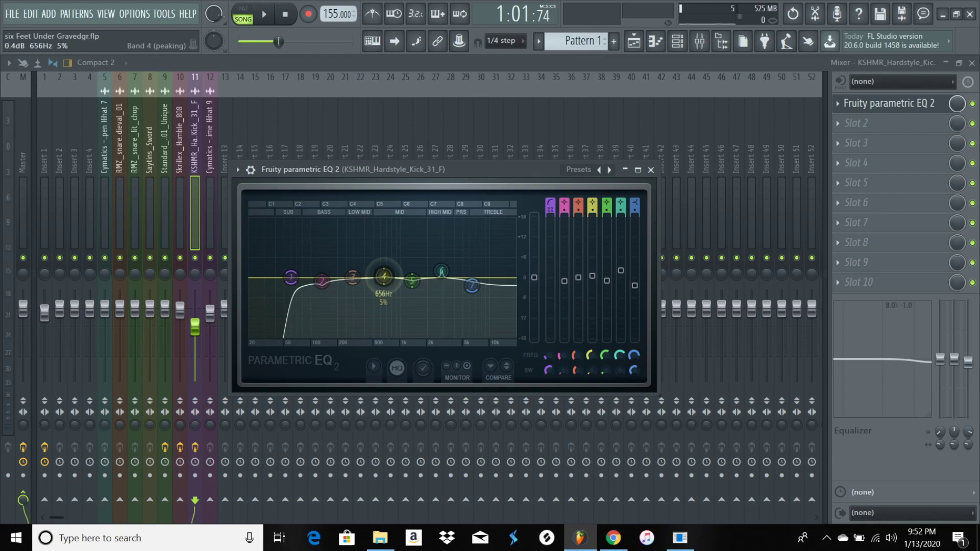
{"action": "left_click_drag", "start_coordinate": [382, 247], "coordinate": [383, 239]}
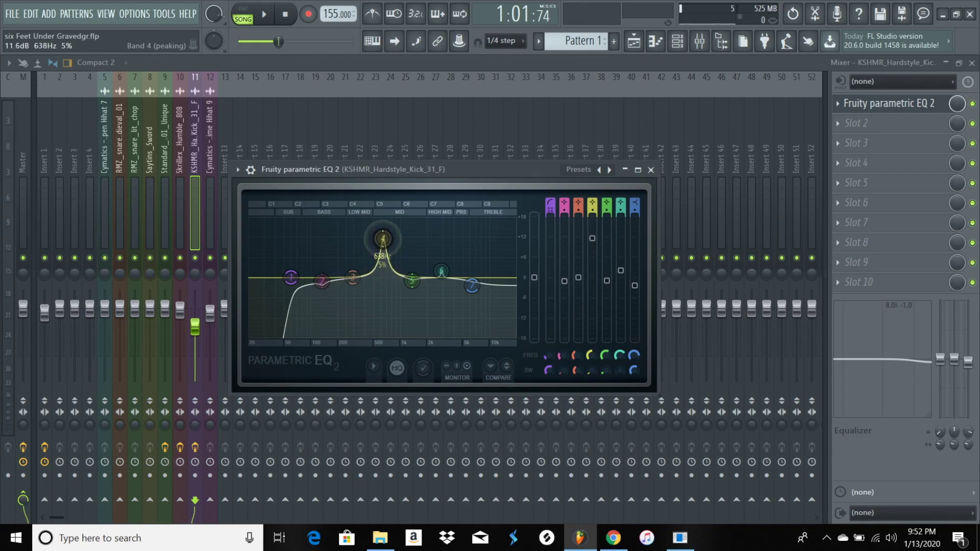
{"action": "key", "text": "space"}
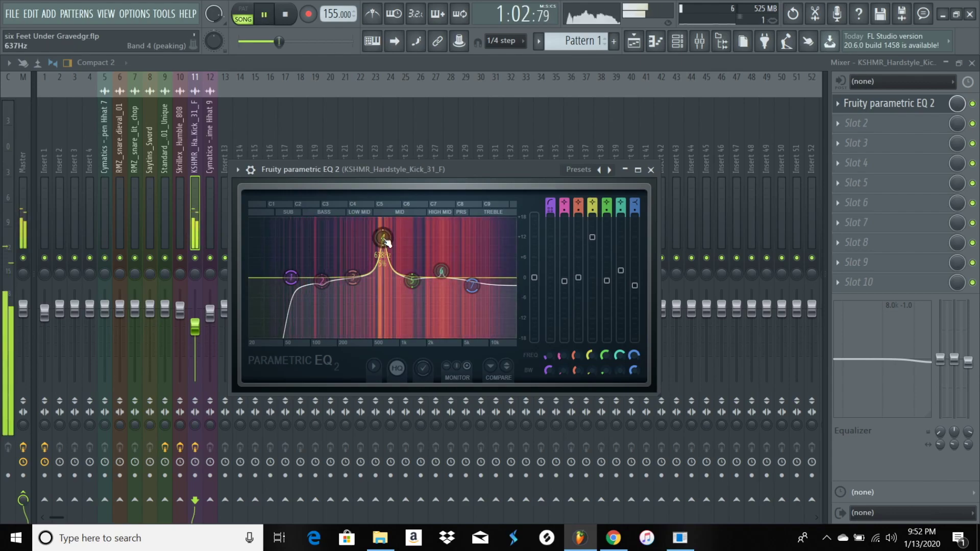
{"action": "left_click_drag", "start_coordinate": [386, 241], "coordinate": [386, 237]}
- Audition band 4 with a narrowed bandwidth, widen it back to 5%, stop playback and close the EQ
{"action": "scroll", "coordinate": [387, 237], "scroll_direction": "down", "scroll_amount": 5}
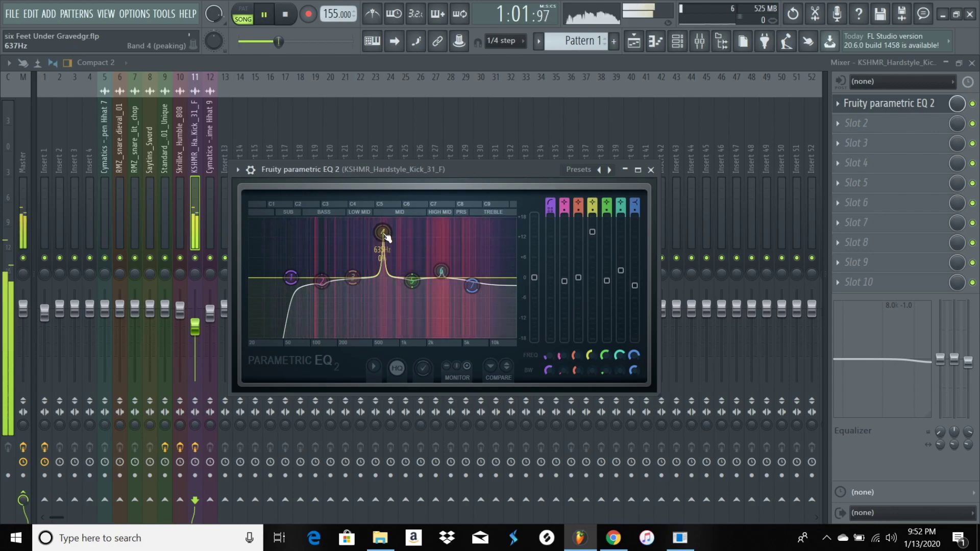
{"action": "scroll", "coordinate": [386, 237], "scroll_direction": "up", "scroll_amount": 5}
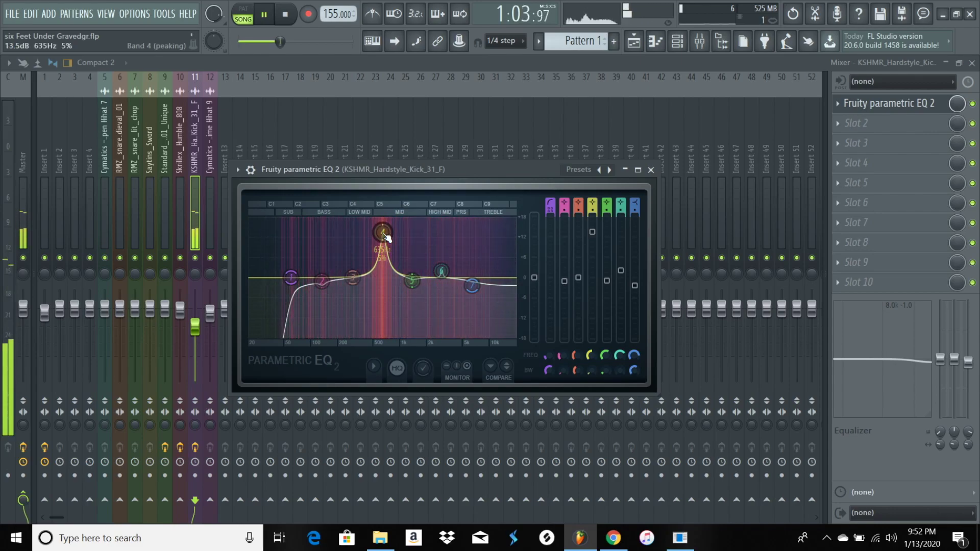
{"action": "key", "text": "space"}
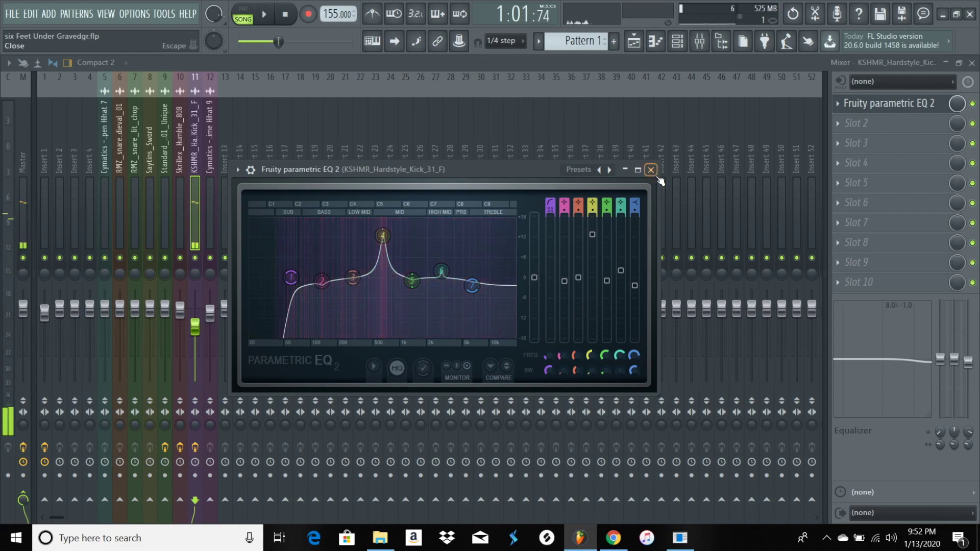
{"action": "left_click", "coordinate": [651, 169]}
- Look over the soloed kick clips in the playlist, recheck the kick's mixer insert, and close the mixer
{"action": "key", "text": "F5"}
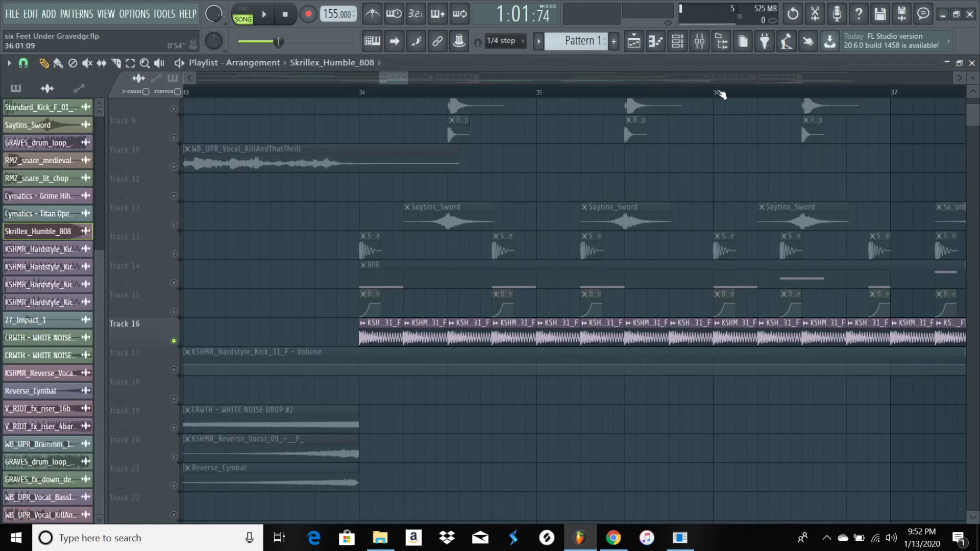
{"action": "scroll", "coordinate": [721, 94], "scroll_direction": "left", "scroll_amount": 3}
{"action": "scroll", "coordinate": [726, 153], "scroll_direction": "down", "scroll_amount": 2}
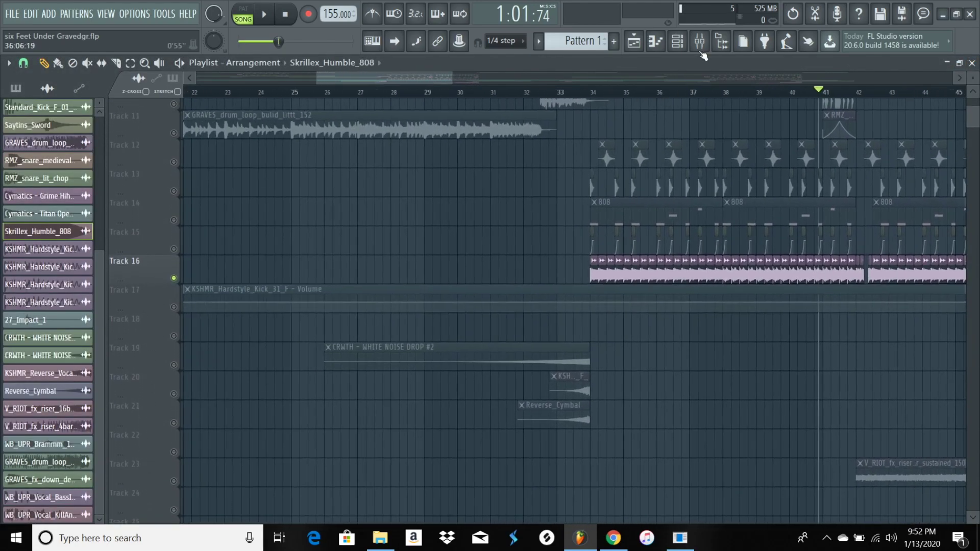
{"action": "left_click", "coordinate": [703, 44]}
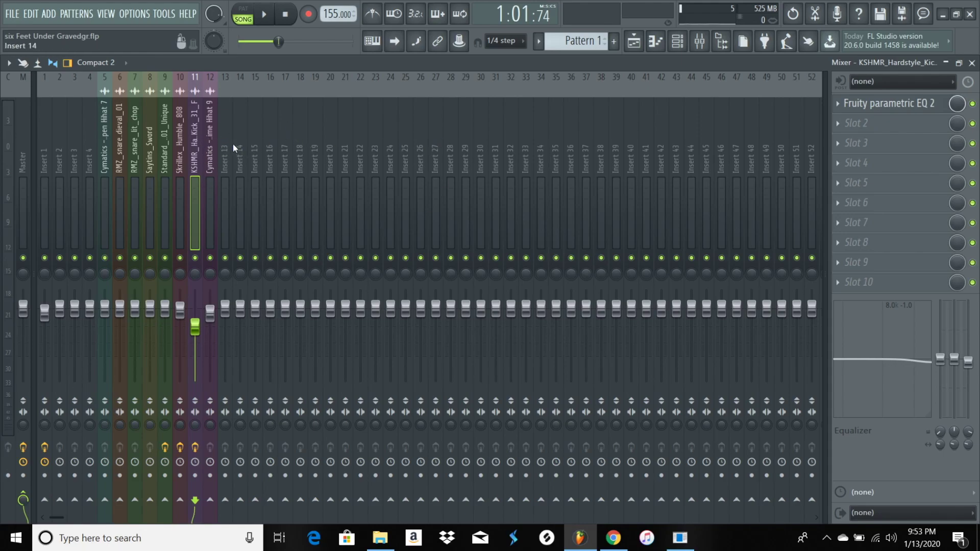
{"action": "left_click", "coordinate": [971, 63]}
- Review the Track 16 kick clips through to the second drop and unsolo Track 16
{"action": "scroll", "coordinate": [772, 100], "scroll_direction": "down", "scroll_amount": 2}
{"action": "left_click_drag", "start_coordinate": [770, 111], "coordinate": [385, 141]}
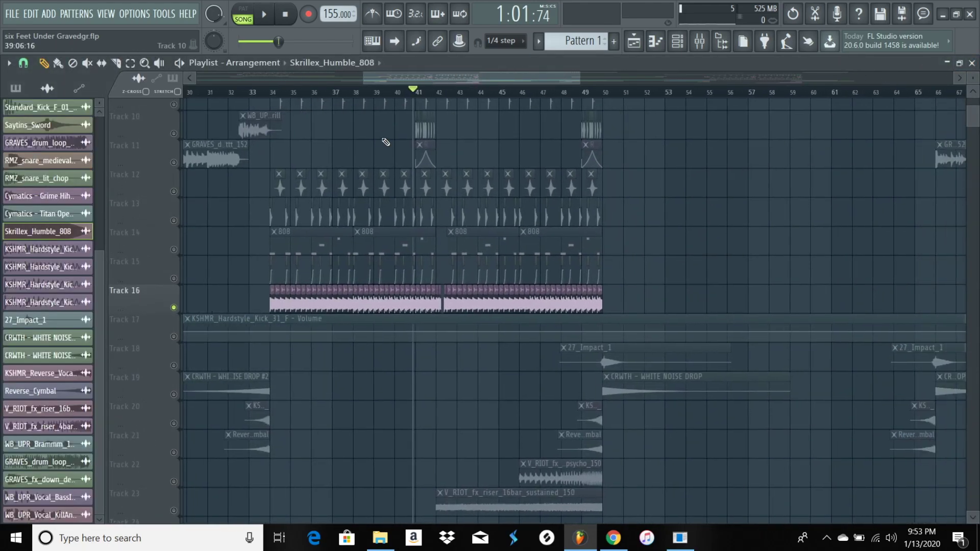
{"action": "left_click_drag", "start_coordinate": [584, 301], "coordinate": [283, 318]}
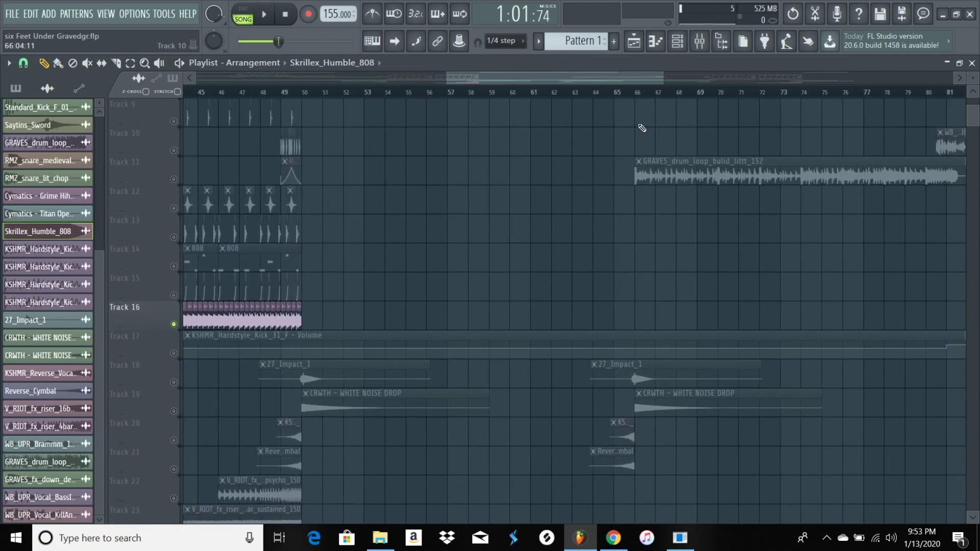
{"action": "scroll", "coordinate": [622, 99], "scroll_direction": "down", "scroll_amount": 2}
{"action": "left_click_drag", "start_coordinate": [689, 120], "coordinate": [374, 147]}
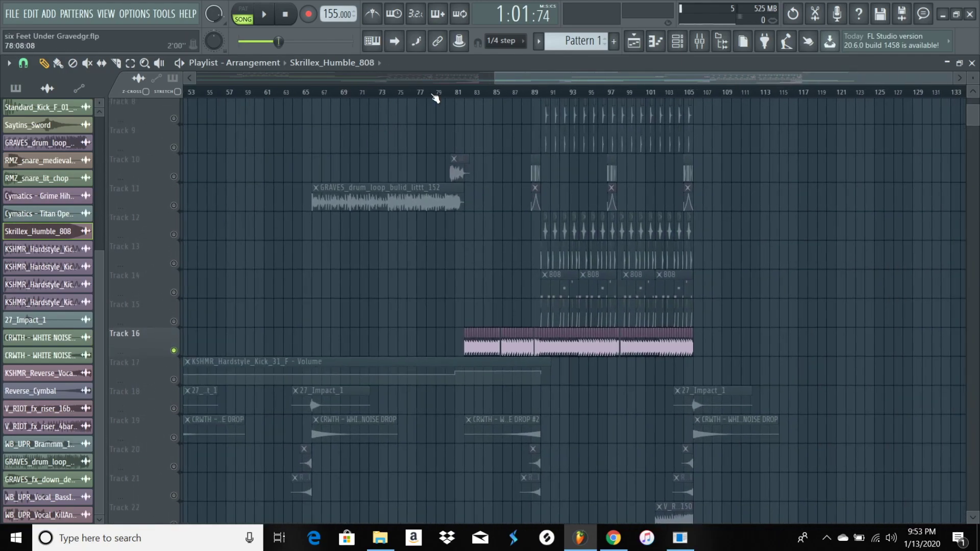
{"action": "right_click", "coordinate": [173, 351]}
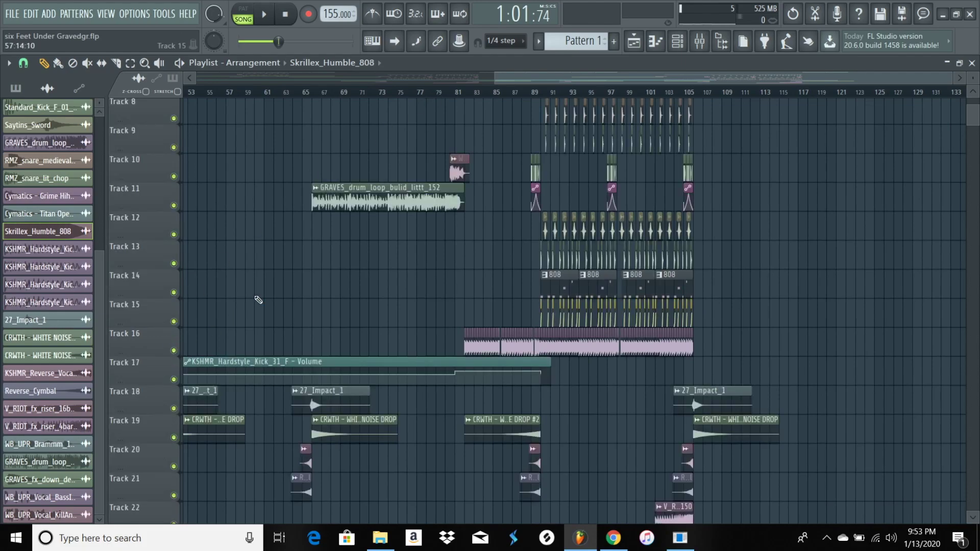
- Play the second build-up from bar 80 with the vocal on Track 10 muted
{"action": "scroll", "coordinate": [447, 99], "scroll_direction": "up", "scroll_amount": 4}
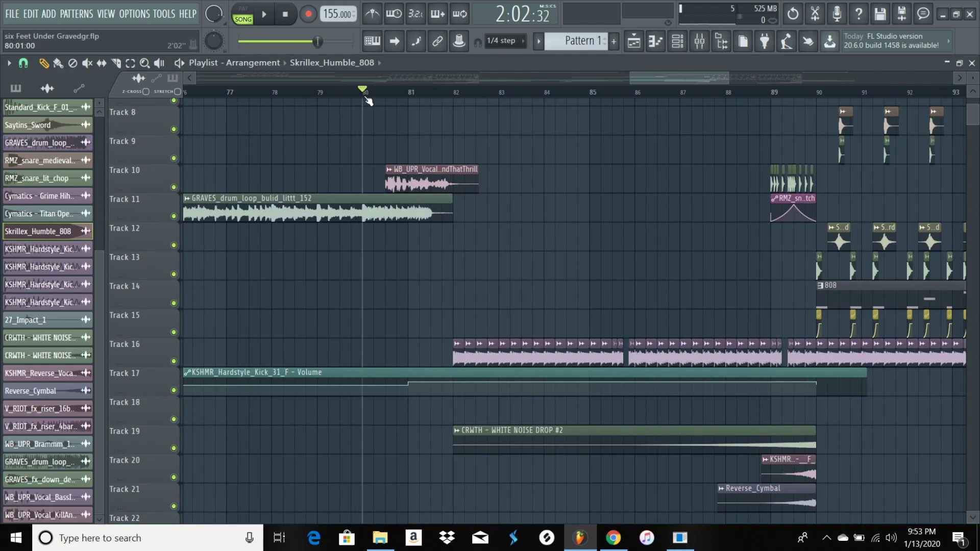
{"action": "key", "text": "space"}
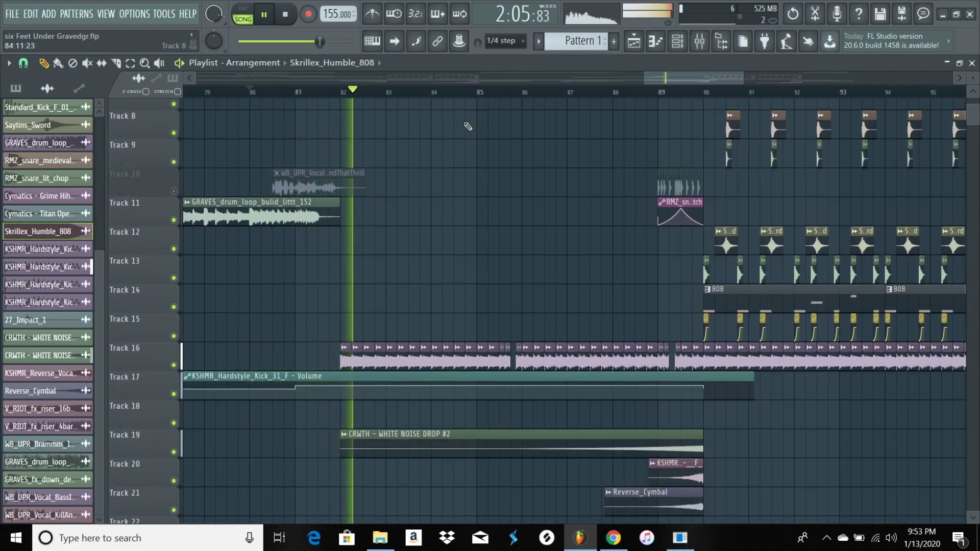
{"action": "scroll", "coordinate": [510, 143], "scroll_direction": "down", "scroll_amount": 4}
{"action": "scroll", "coordinate": [552, 155], "scroll_direction": "up", "scroll_amount": 3}
{"action": "scroll", "coordinate": [503, 97], "scroll_direction": "up", "scroll_amount": 2}
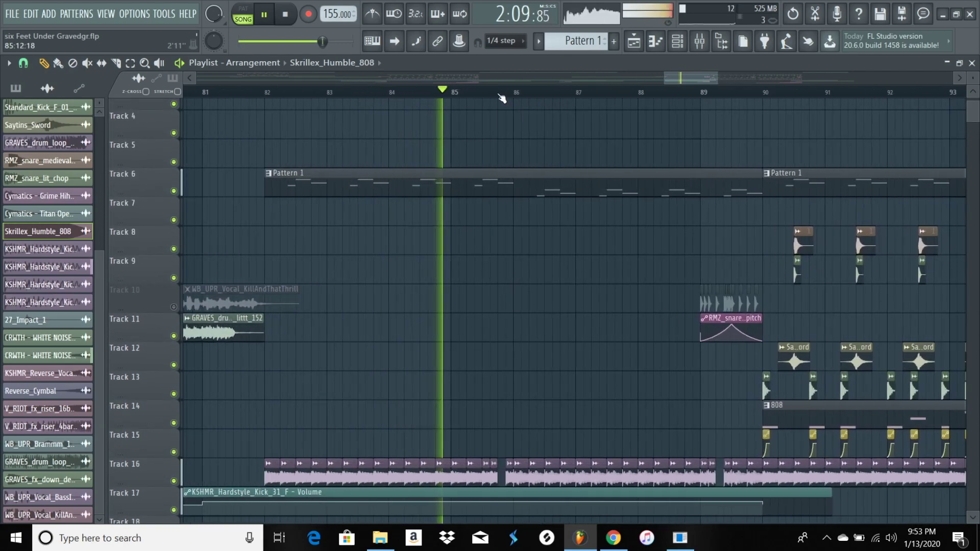
- Follow playback into the drop at bar 90, unmute Track 10 on the way, and stop playback
{"action": "scroll", "coordinate": [510, 120], "scroll_direction": "up", "scroll_amount": 2}
{"action": "scroll", "coordinate": [465, 133], "scroll_direction": "right", "scroll_amount": 3}
{"action": "scroll", "coordinate": [485, 145], "scroll_direction": "down", "scroll_amount": 1}
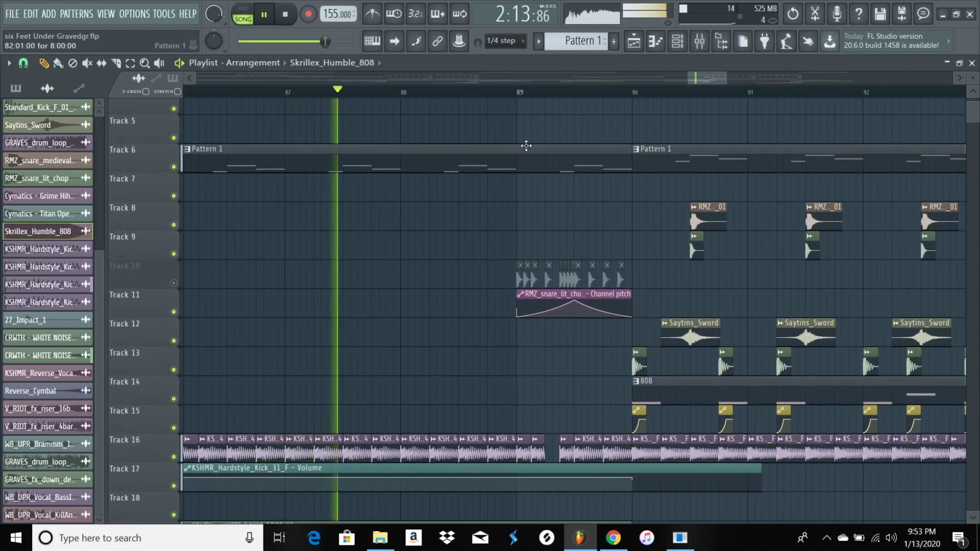
{"action": "scroll", "coordinate": [547, 113], "scroll_direction": "down", "scroll_amount": 1}
{"action": "left_click", "coordinate": [173, 283]}
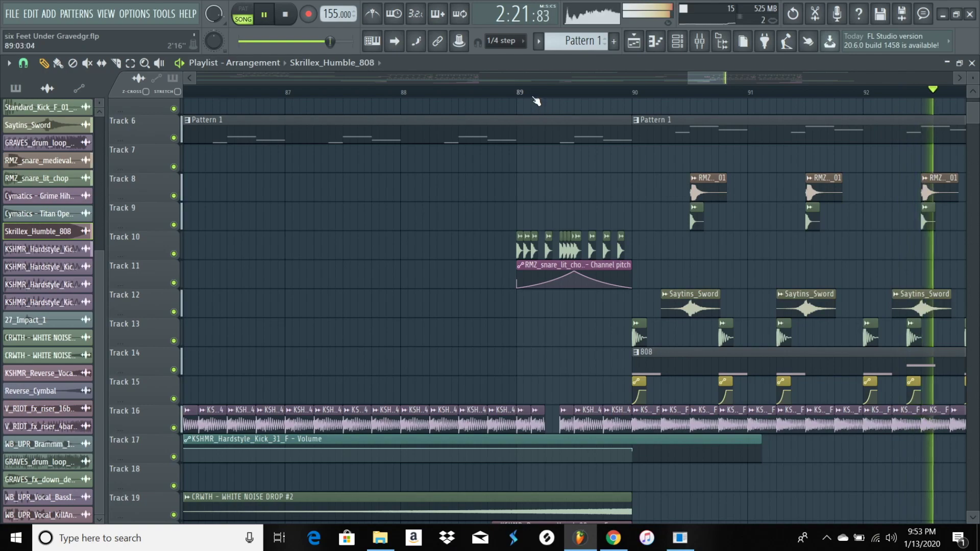
{"action": "key", "text": "space"}
- Enlarge the playlist tracks around the Track 16 kick clips and play them from bar 82
{"action": "scroll", "coordinate": [533, 100], "scroll_direction": "down", "scroll_amount": 4}
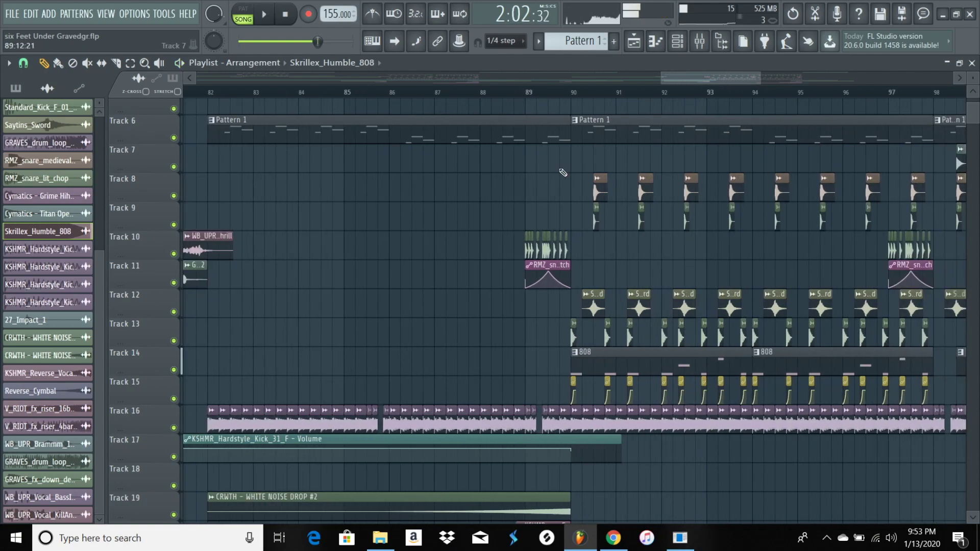
{"action": "left_click_drag", "start_coordinate": [507, 215], "coordinate": [655, 181]}
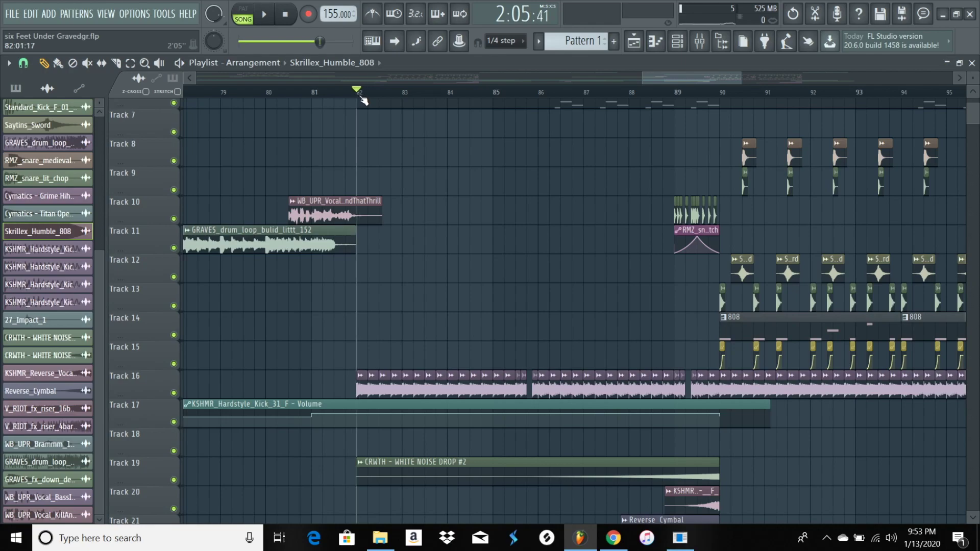
{"action": "scroll", "coordinate": [369, 99], "scroll_direction": "down", "scroll_amount": 3}
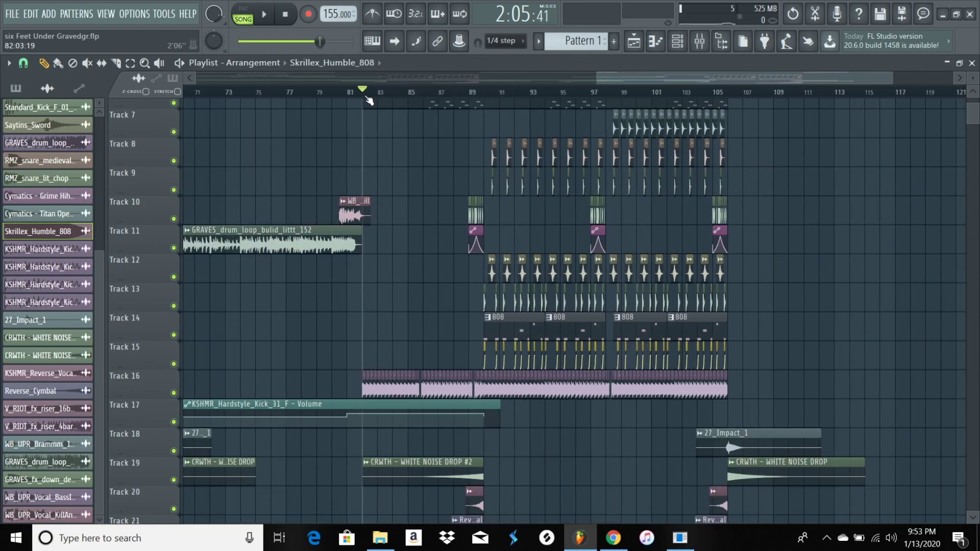
{"action": "scroll", "coordinate": [464, 198], "scroll_direction": "up", "scroll_amount": 5}
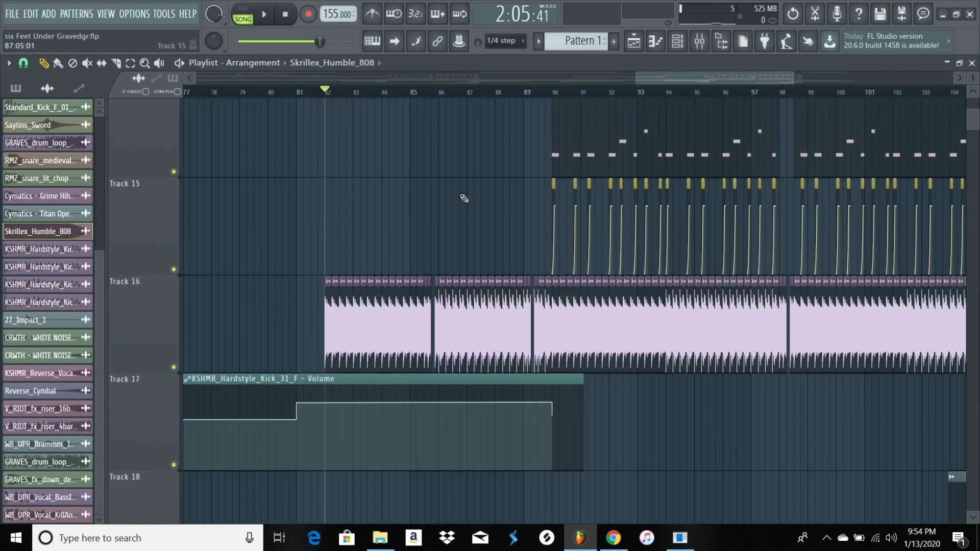
{"action": "scroll", "coordinate": [342, 99], "scroll_direction": "up", "scroll_amount": 2}
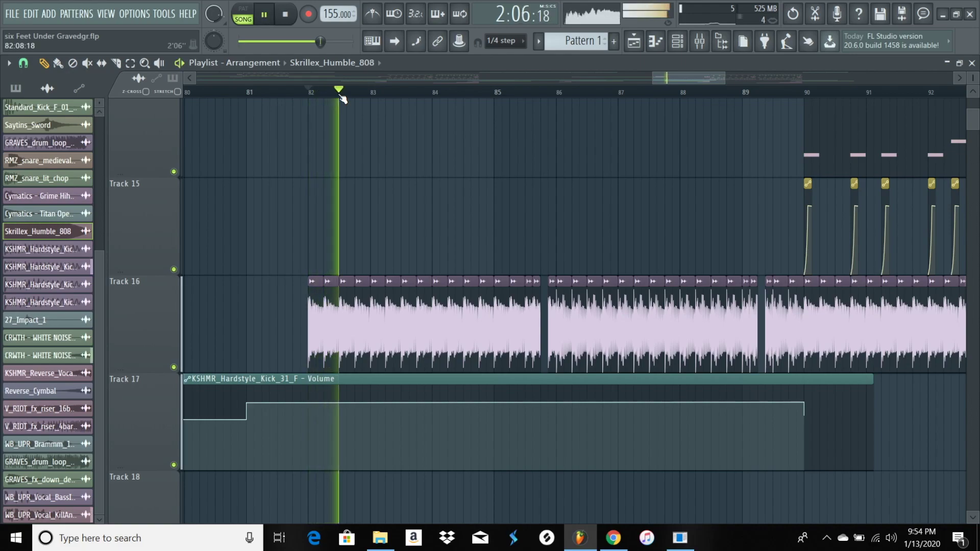
{"action": "scroll", "coordinate": [342, 99], "scroll_direction": "up", "scroll_amount": 4}
{"action": "scroll", "coordinate": [343, 97], "scroll_direction": "down", "scroll_amount": 3}
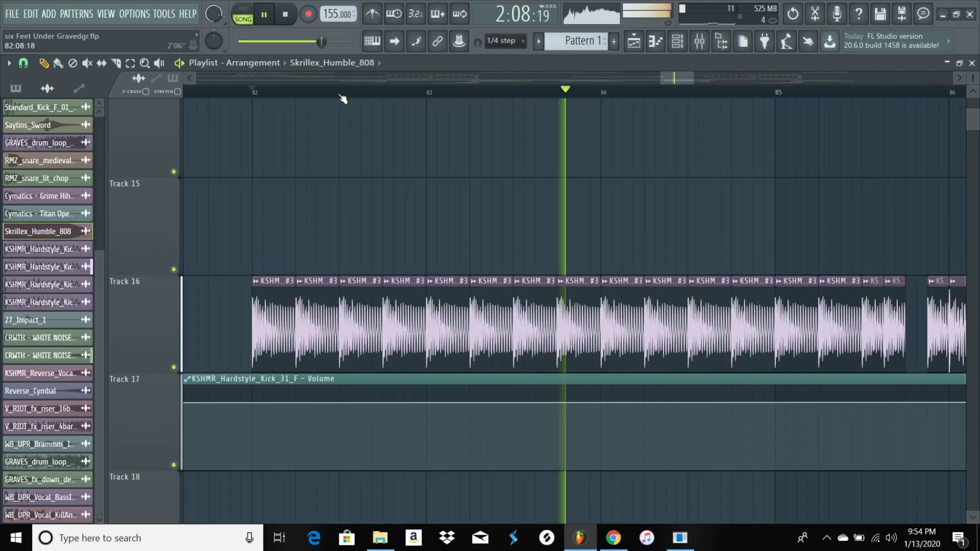
- Follow the kick clips up to bar 90 during playback and examine the riser clips on Tracks 19 to 21
{"action": "left_click_drag", "start_coordinate": [678, 148], "coordinate": [425, 165]}
{"action": "scroll", "coordinate": [514, 179], "scroll_direction": "up", "scroll_amount": 3}
{"action": "scroll", "coordinate": [590, 192], "scroll_direction": "down", "scroll_amount": 3}
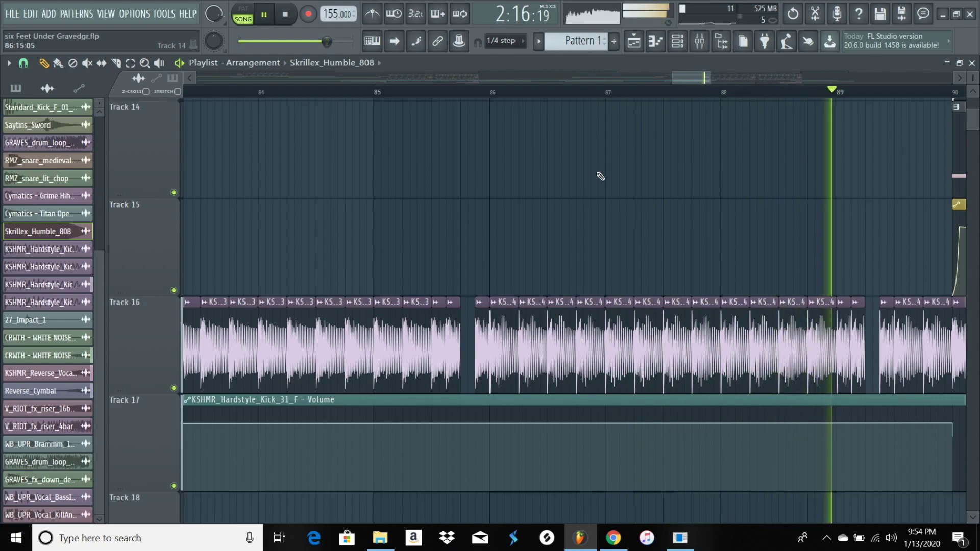
{"action": "scroll", "coordinate": [608, 100], "scroll_direction": "down", "scroll_amount": 5}
{"action": "scroll", "coordinate": [606, 113], "scroll_direction": "down", "scroll_amount": 2, "text": "ctrl"}
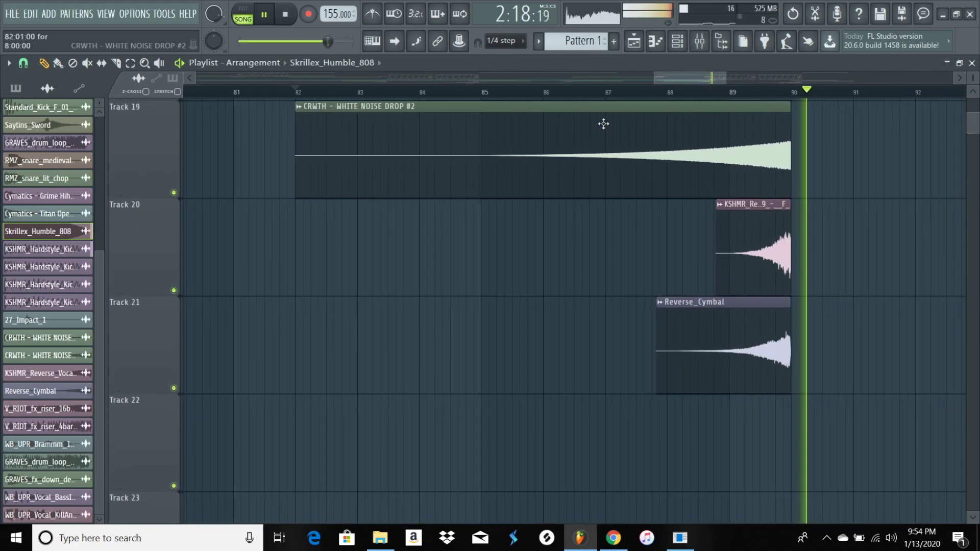
- Return from the second build-up to the first drop and examine the Pattern 1 lead and drum clips around bars 36 to 50
{"action": "scroll", "coordinate": [605, 173], "scroll_direction": "up", "scroll_amount": 6}
{"action": "scroll", "coordinate": [551, 102], "scroll_direction": "down", "scroll_amount": 2, "text": "ctrl"}
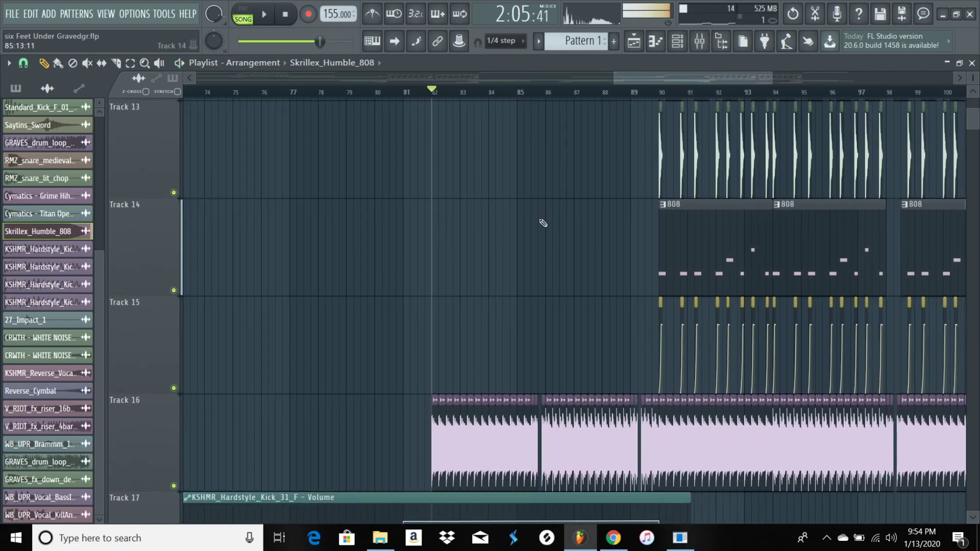
{"action": "scroll", "coordinate": [542, 220], "scroll_direction": "up", "scroll_amount": 9}
{"action": "scroll", "coordinate": [405, 218], "scroll_direction": "down", "scroll_amount": 2, "text": "ctrl"}
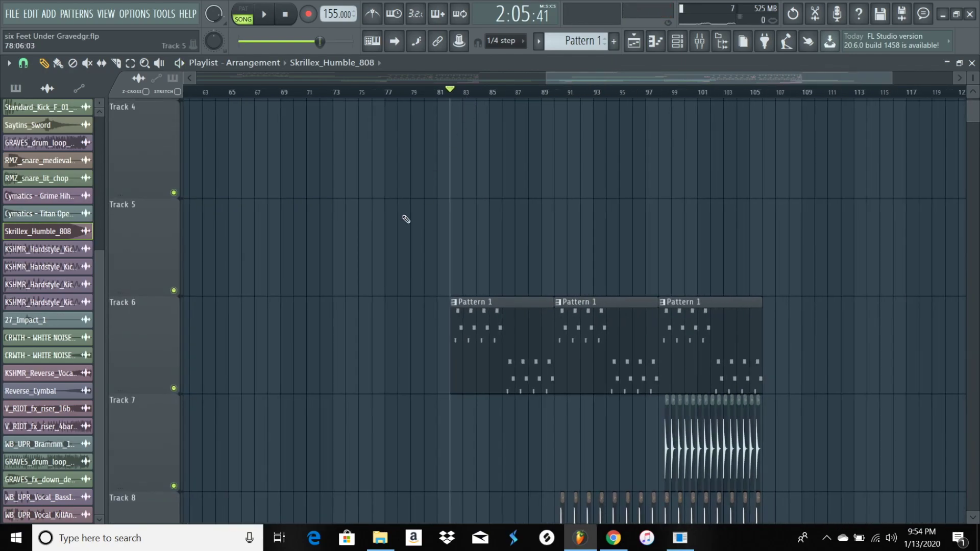
{"action": "scroll", "coordinate": [516, 175], "scroll_direction": "left", "scroll_amount": 10}
{"action": "scroll", "coordinate": [446, 253], "scroll_direction": "down", "scroll_amount": 3}
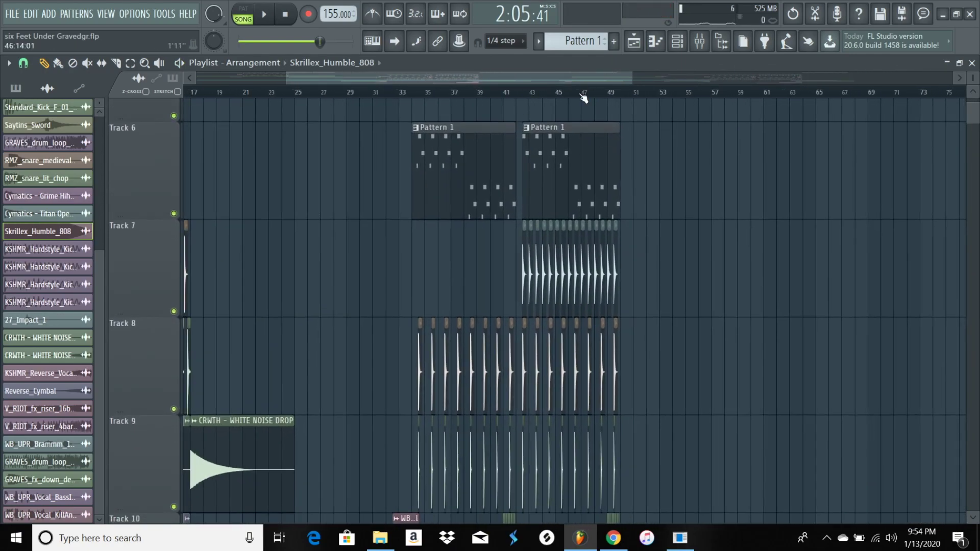
{"action": "scroll", "coordinate": [583, 97], "scroll_direction": "up", "scroll_amount": 5, "text": "ctrl"}
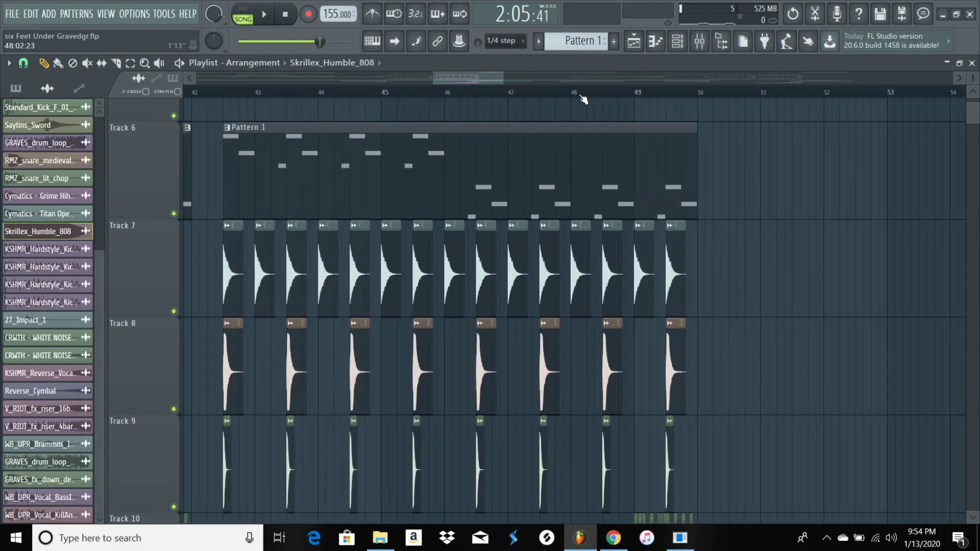
{"action": "scroll", "coordinate": [582, 94], "scroll_direction": "left", "scroll_amount": 6}
{"action": "scroll", "coordinate": [715, 153], "scroll_direction": "down", "scroll_amount": 1, "text": "ctrl"}
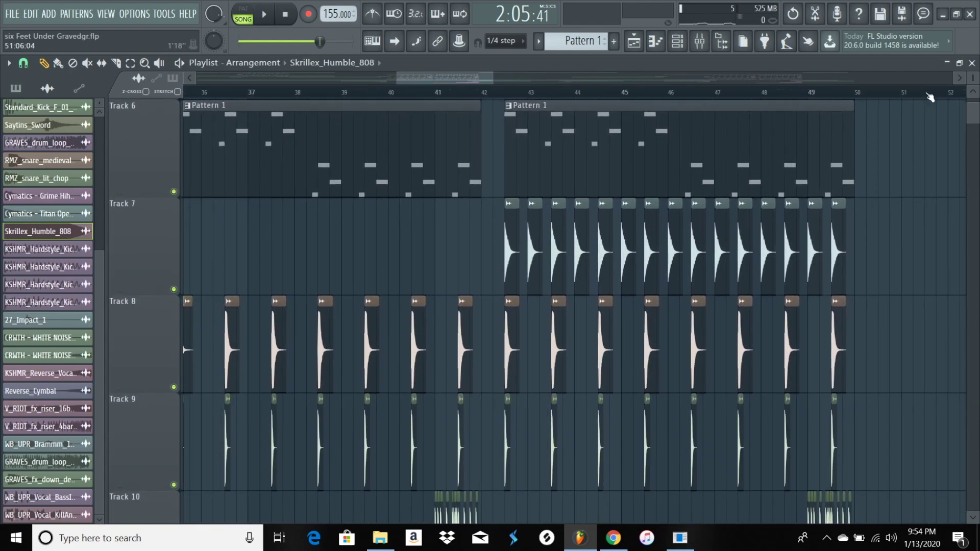
- Reduce the playlist track height and examine the first drop's layers on Tracks 6 to 17 between bars 32 and 50
{"action": "scroll", "coordinate": [972, 74], "scroll_direction": "down", "scroll_amount": 6}
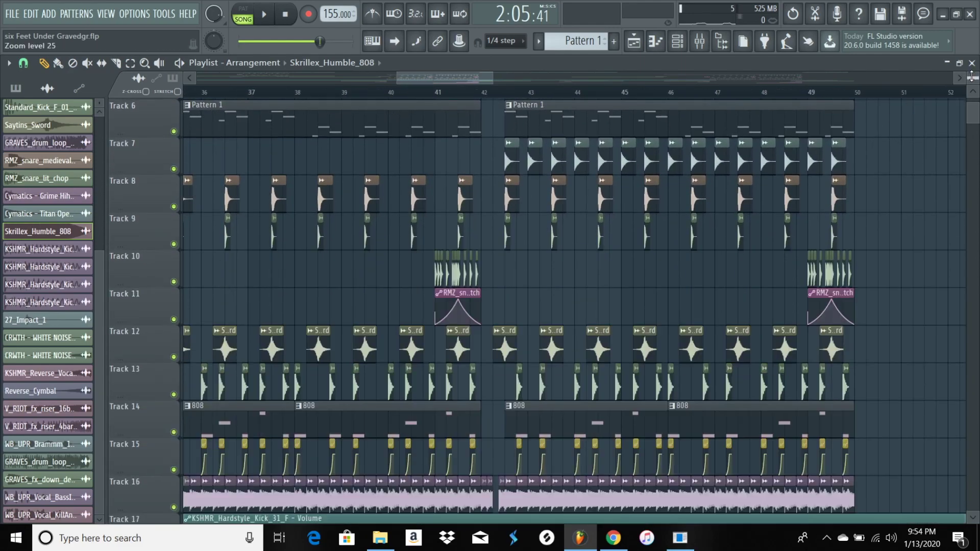
{"action": "scroll", "coordinate": [597, 281], "scroll_direction": "down", "scroll_amount": 3}
{"action": "scroll", "coordinate": [597, 280], "scroll_direction": "left", "scroll_amount": 4}
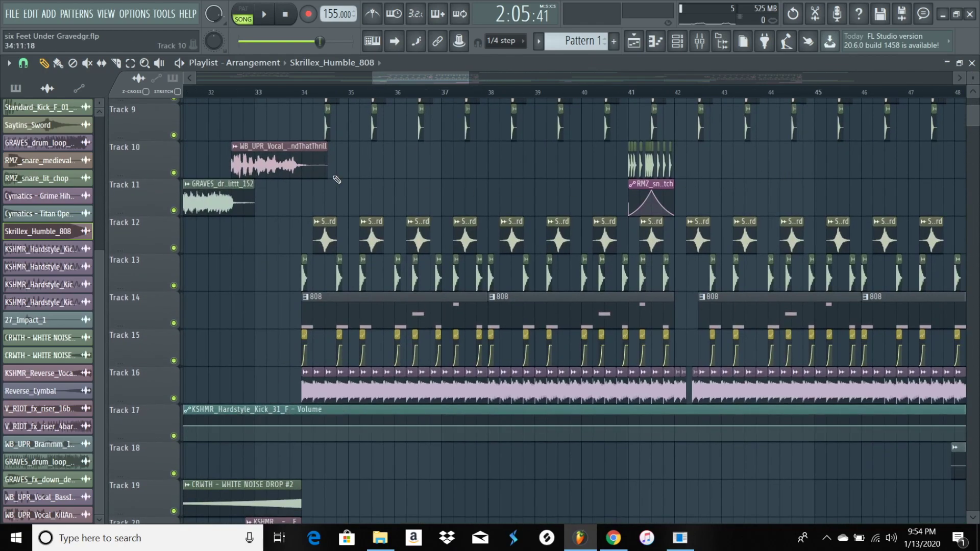
{"action": "scroll", "coordinate": [411, 229], "scroll_direction": "up", "scroll_amount": 2}
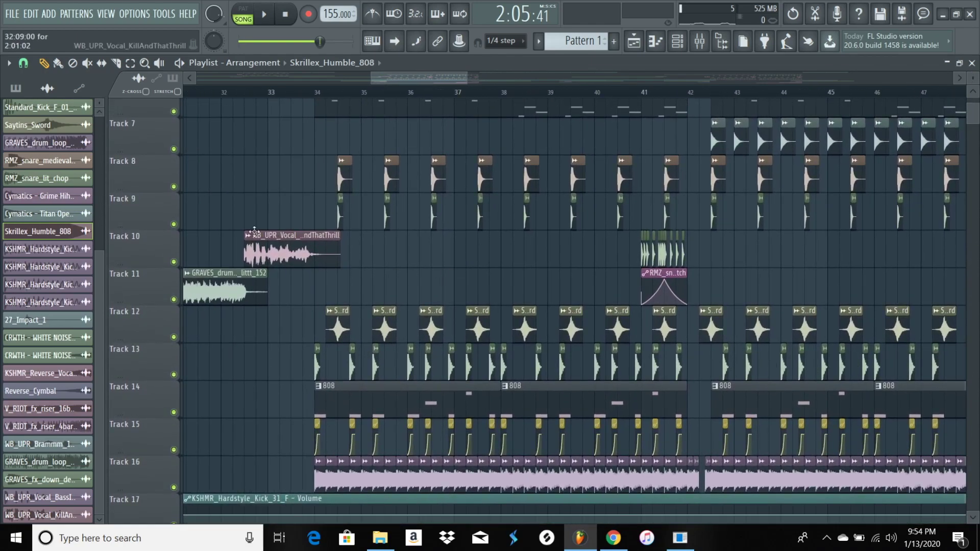
{"action": "scroll", "coordinate": [596, 191], "scroll_direction": "up", "scroll_amount": 1}
{"action": "scroll", "coordinate": [587, 153], "scroll_direction": "right", "scroll_amount": 3}
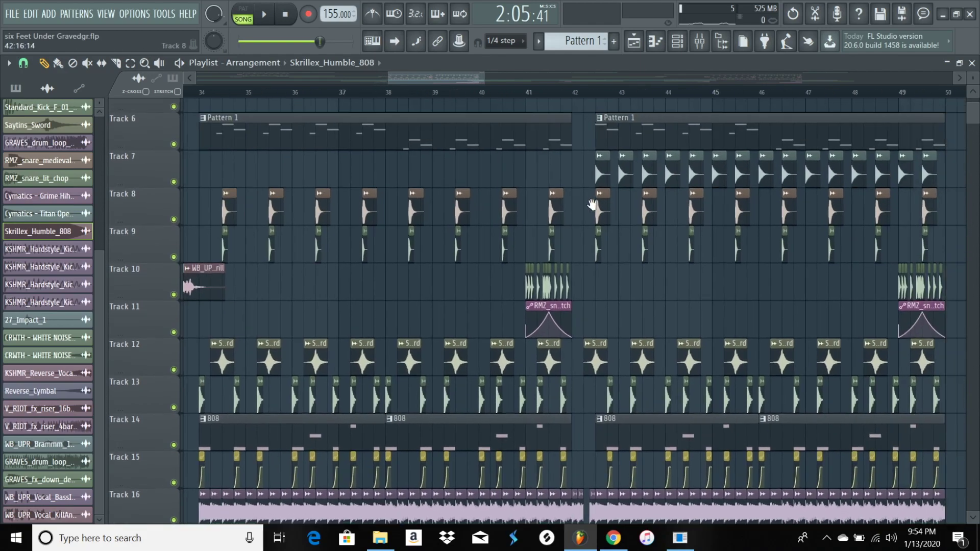
{"action": "scroll", "coordinate": [585, 95], "scroll_direction": "up", "scroll_amount": 3}
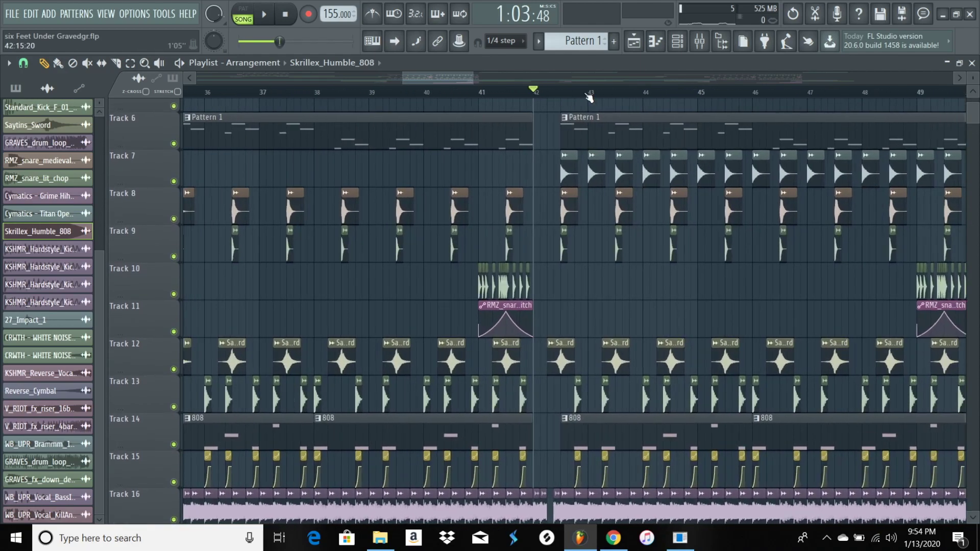
- Play the second half of the first drop from bar 42 while following its lead, drum, 808 and kick layers
{"action": "left_click_drag", "start_coordinate": [601, 221], "coordinate": [360, 250]}
{"action": "key", "text": "space"}
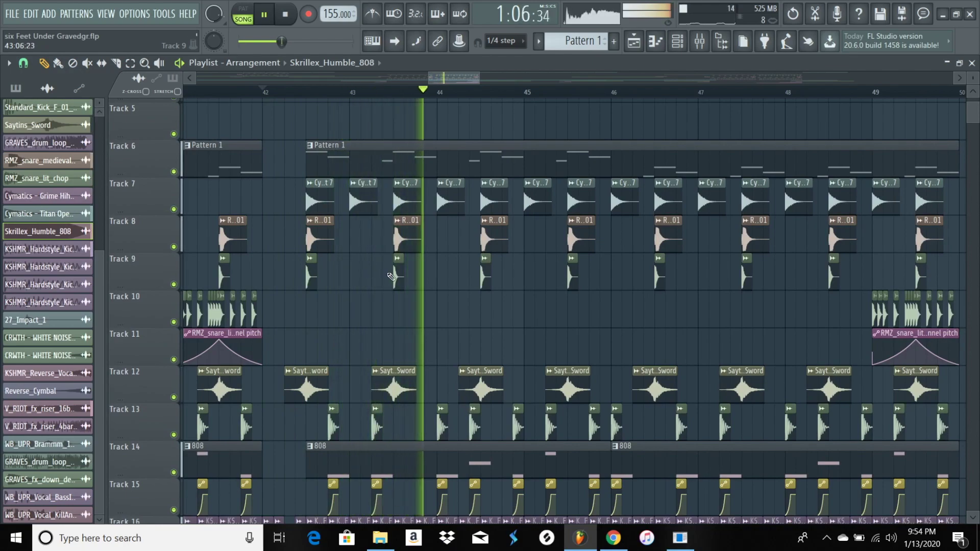
{"action": "scroll", "coordinate": [403, 280], "scroll_direction": "down", "scroll_amount": 5}
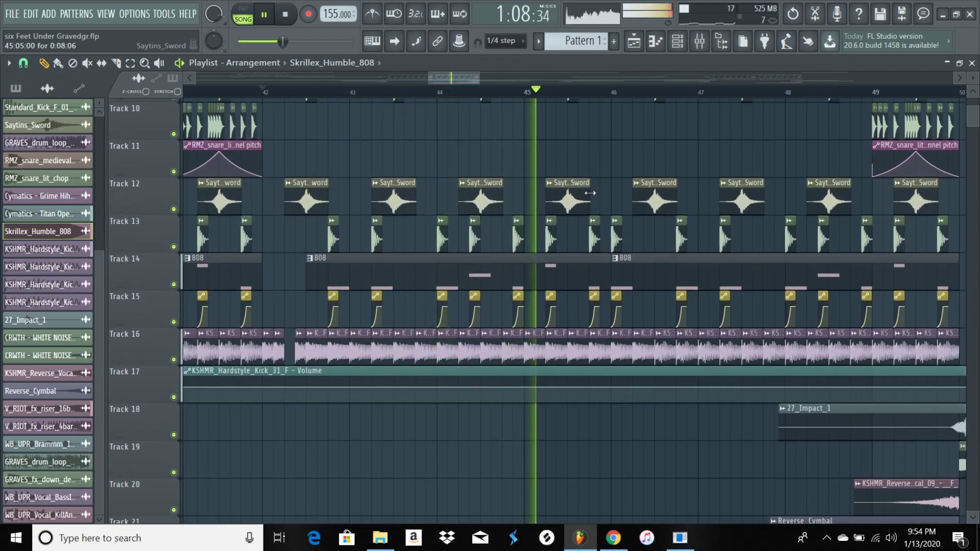
{"action": "scroll", "coordinate": [587, 195], "scroll_direction": "up", "scroll_amount": 4}
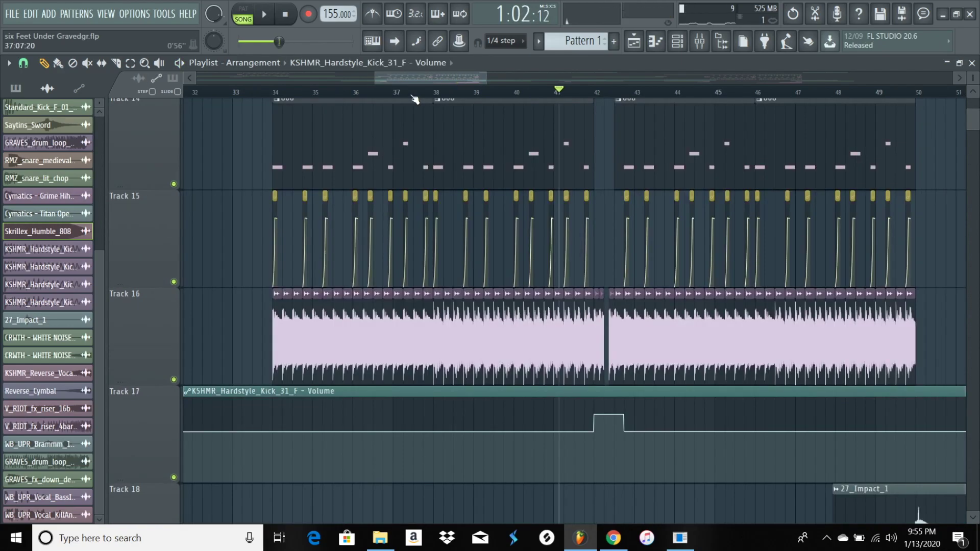
- Mute the Pattern 1 lead on Track 6 and the hardstyle kicks on Track 16, and reduce the playlist track height
{"action": "scroll", "coordinate": [380, 155], "scroll_direction": "up", "scroll_amount": 3}
{"action": "scroll", "coordinate": [380, 154], "scroll_direction": "down", "scroll_amount": 3}
{"action": "scroll", "coordinate": [388, 173], "scroll_direction": "up", "scroll_amount": 6}
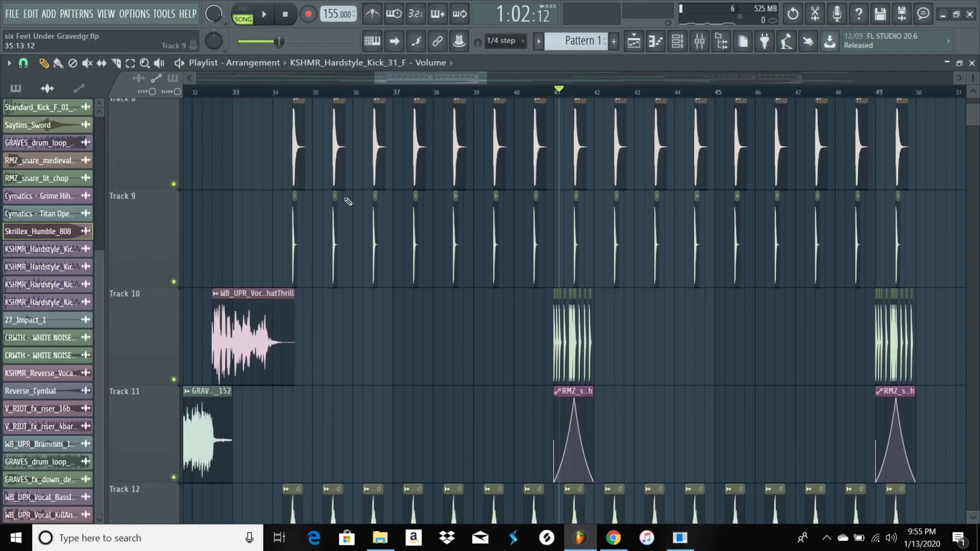
{"action": "scroll", "coordinate": [347, 200], "scroll_direction": "down", "scroll_amount": 6}
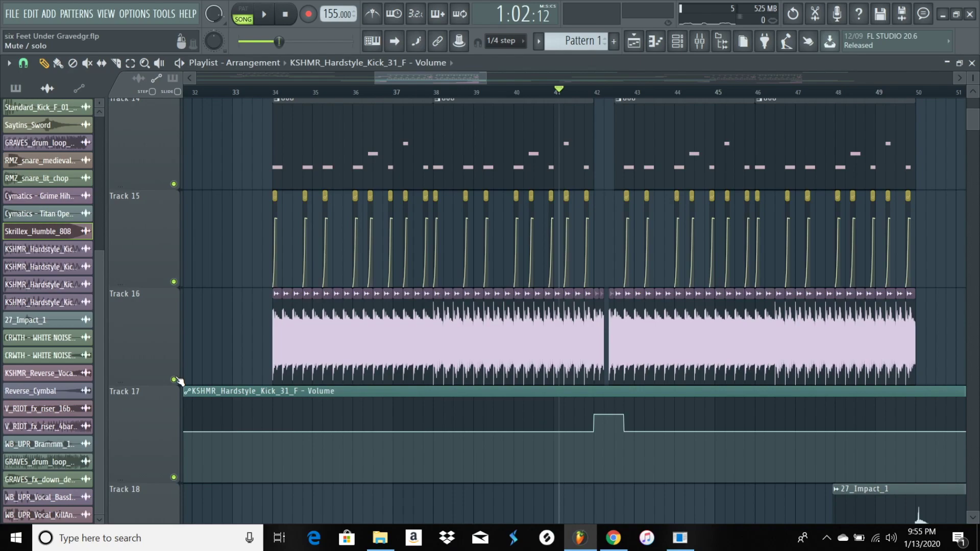
{"action": "scroll", "coordinate": [176, 357], "scroll_direction": "up", "scroll_amount": 6}
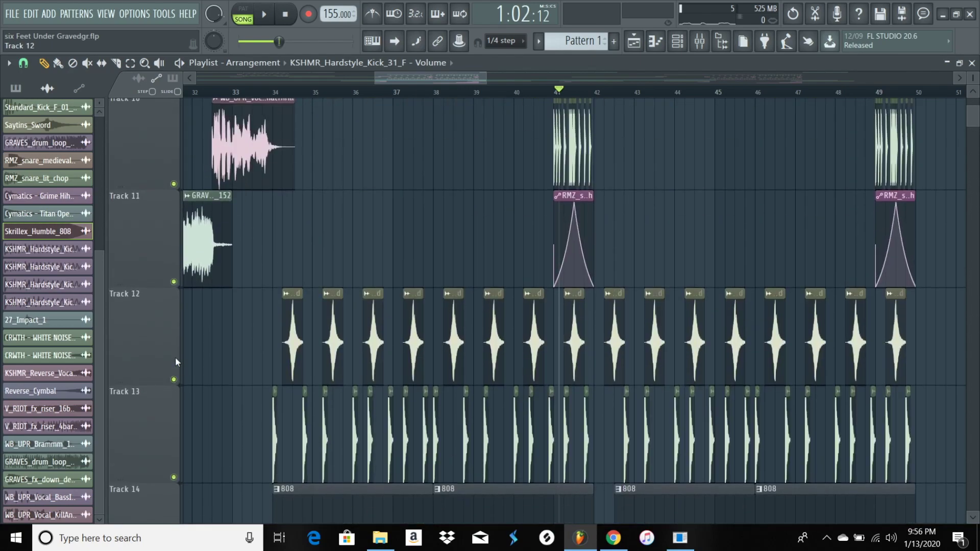
{"action": "scroll", "coordinate": [172, 205], "scroll_direction": "up", "scroll_amount": 2}
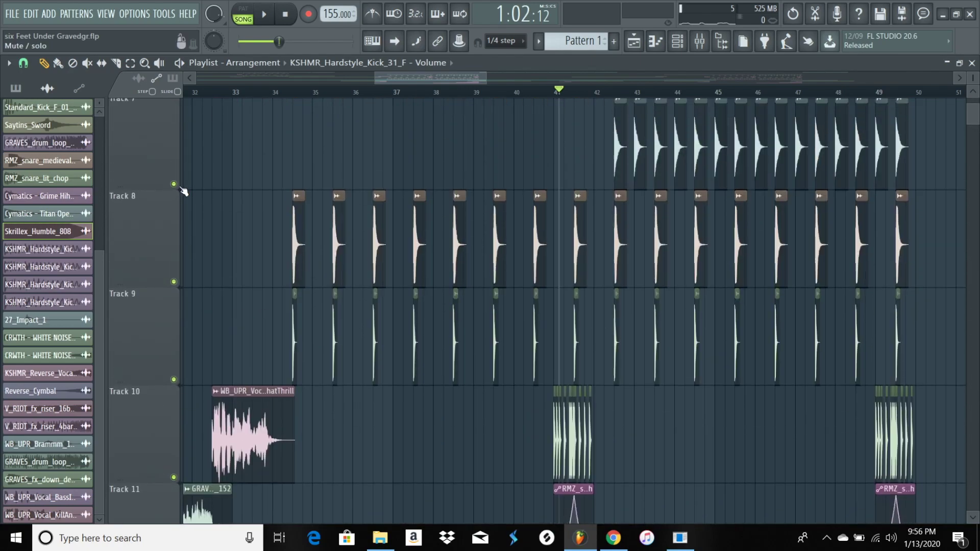
{"action": "scroll", "coordinate": [182, 190], "scroll_direction": "down", "scroll_amount": 8}
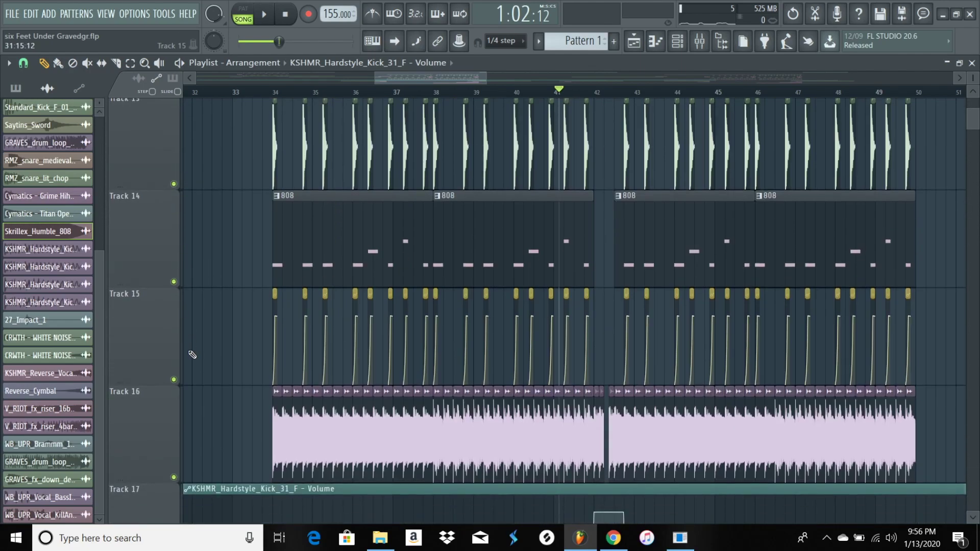
{"action": "scroll", "coordinate": [179, 381], "scroll_direction": "up", "scroll_amount": 3}
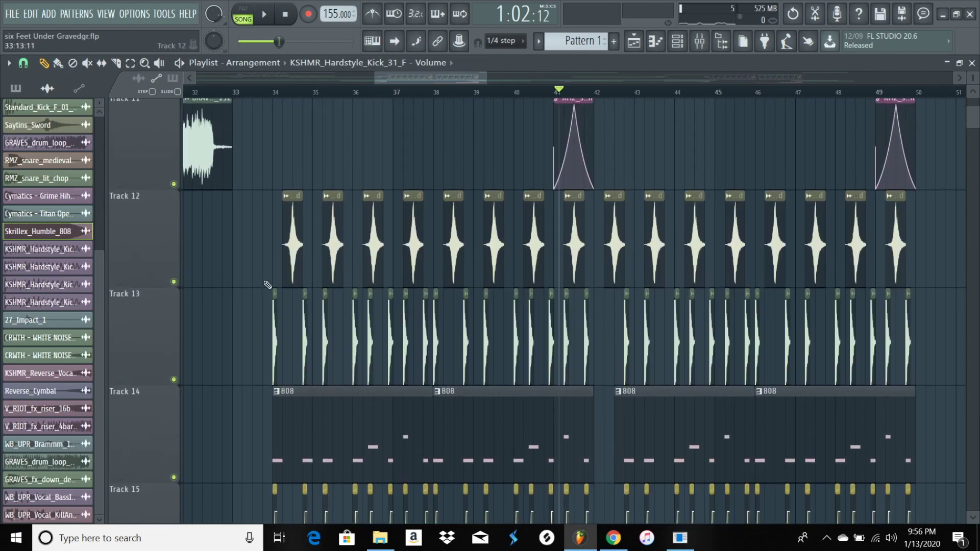
{"action": "left_click_drag", "start_coordinate": [976, 78], "coordinate": [975, 92]}
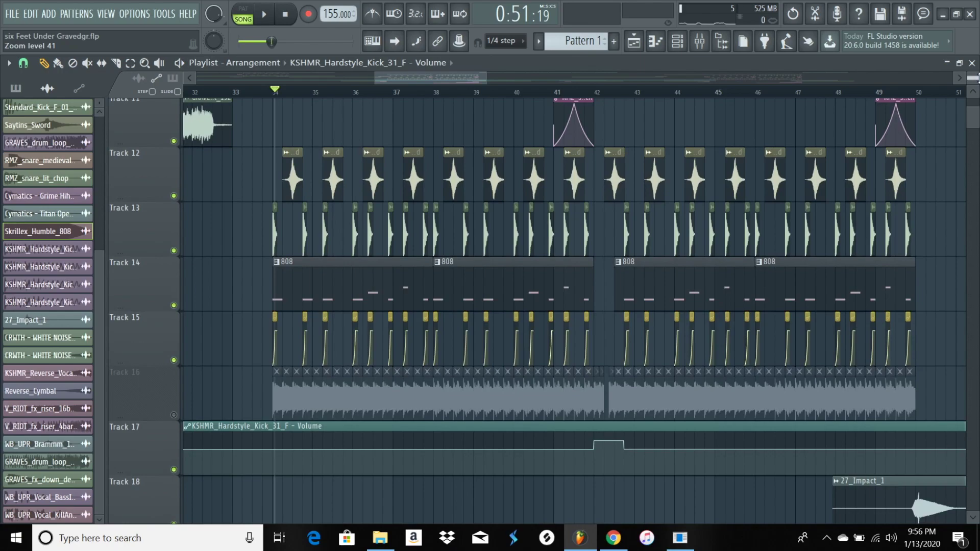
- Play the first drop from bar 34 without the hardstyle kicks through the Track 10 snare fill at bar 41, and stop playback
{"action": "key", "text": "space"}
{"action": "scroll", "coordinate": [487, 162], "scroll_direction": "up", "scroll_amount": 3}
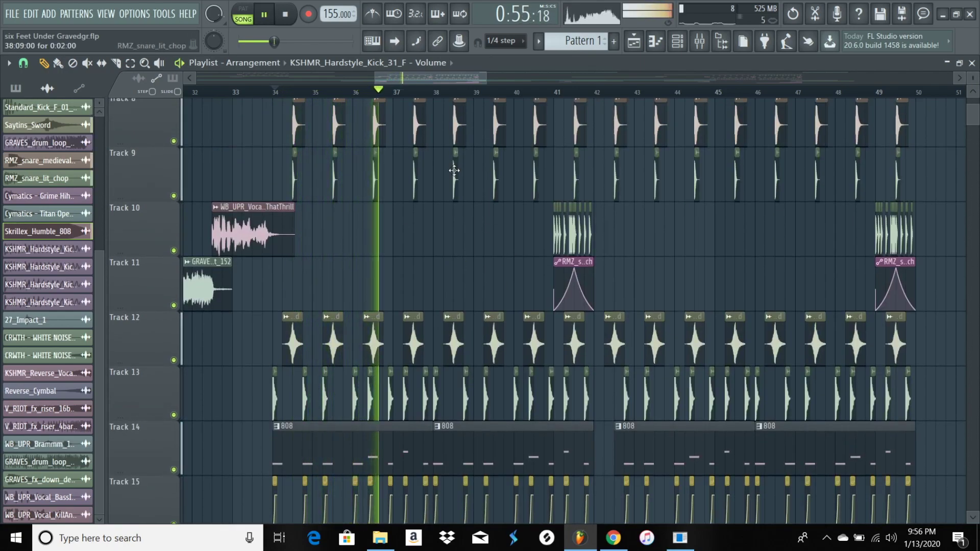
{"action": "scroll", "coordinate": [452, 172], "scroll_direction": "down", "scroll_amount": 1}
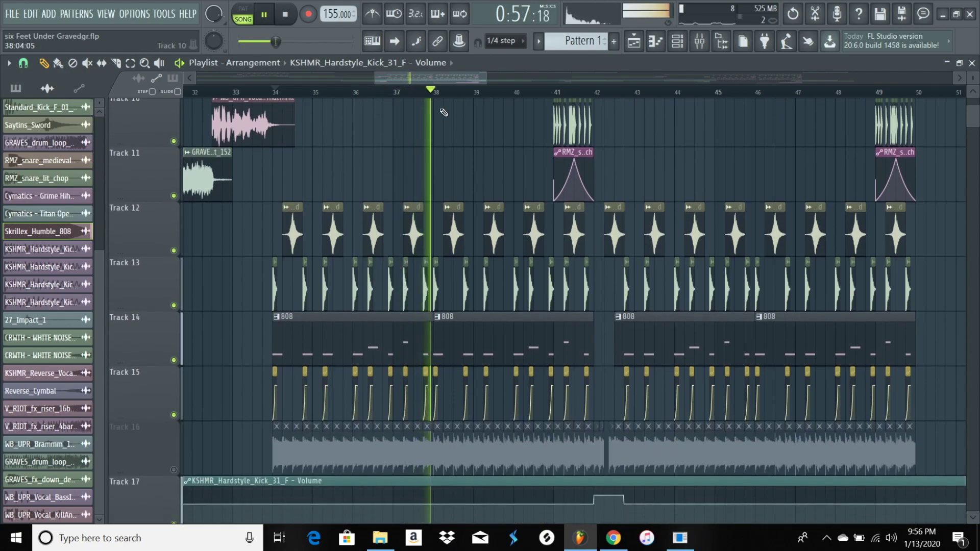
{"action": "scroll", "coordinate": [510, 163], "scroll_direction": "up", "scroll_amount": 6, "text": "ctrl"}
{"action": "left_click_drag", "start_coordinate": [549, 156], "coordinate": [396, 153]}
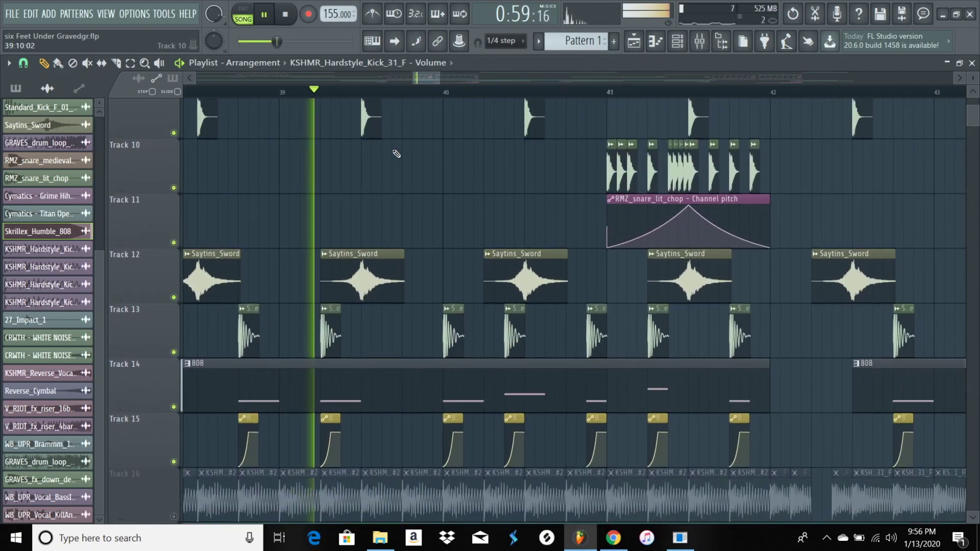
{"action": "left_click_drag", "start_coordinate": [971, 81], "coordinate": [968, 79]}
{"action": "scroll", "coordinate": [868, 212], "scroll_direction": "up", "scroll_amount": 5}
{"action": "scroll", "coordinate": [730, 190], "scroll_direction": "down", "scroll_amount": 2}
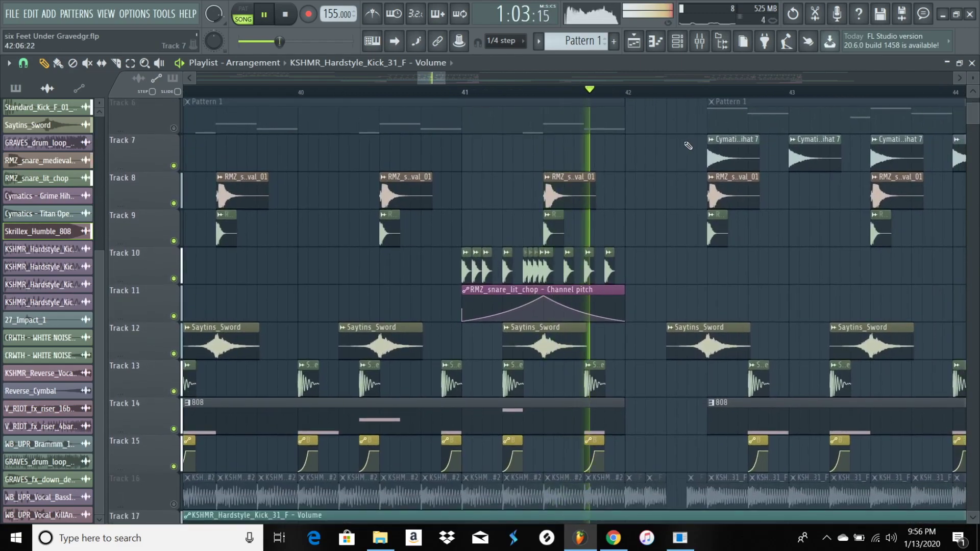
{"action": "key", "text": "space"}
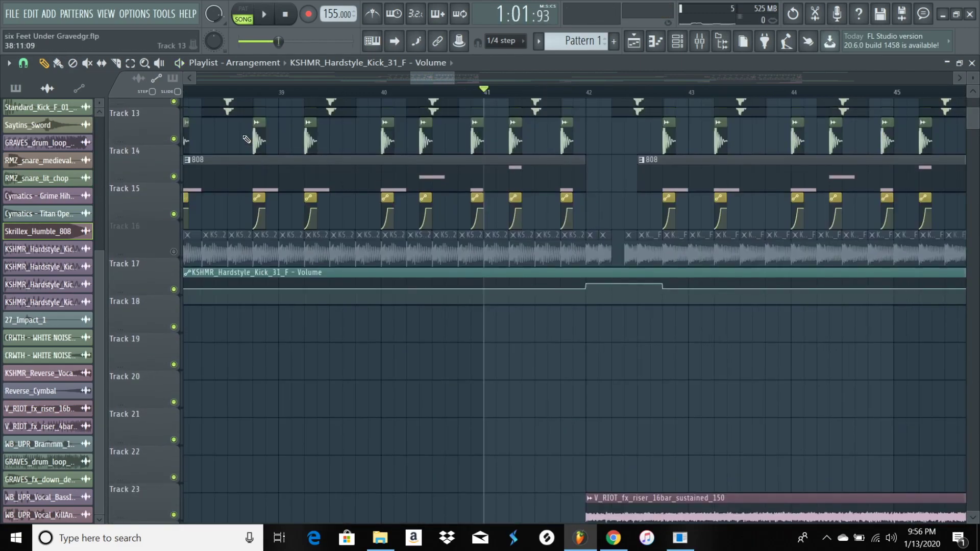
- Return to the start of the first drop at bar 34 and unmute the hardstyle kicks on Track 16
{"action": "scroll", "coordinate": [249, 139], "scroll_direction": "up", "scroll_amount": 2}
{"action": "left_click_drag", "start_coordinate": [272, 125], "coordinate": [615, 100]}
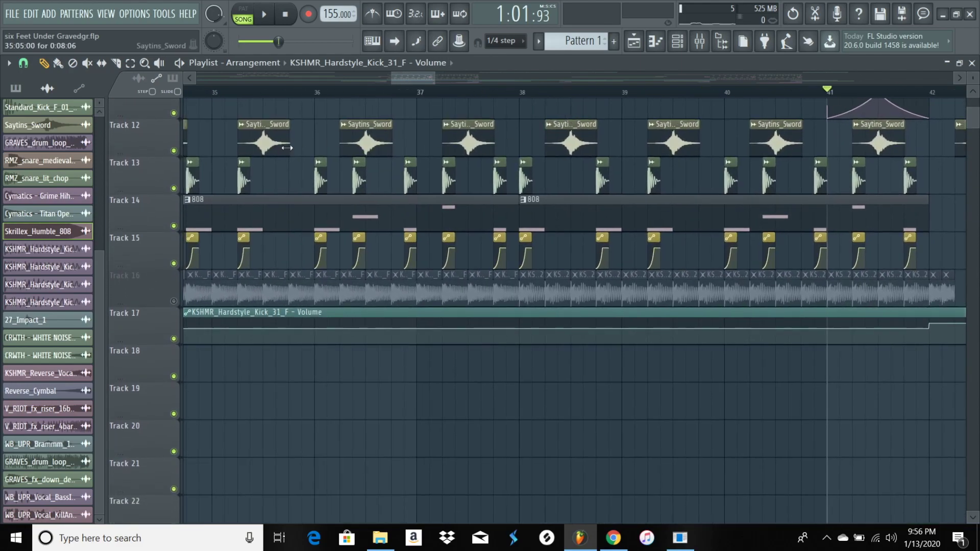
{"action": "left_click_drag", "start_coordinate": [288, 147], "coordinate": [695, 158]}
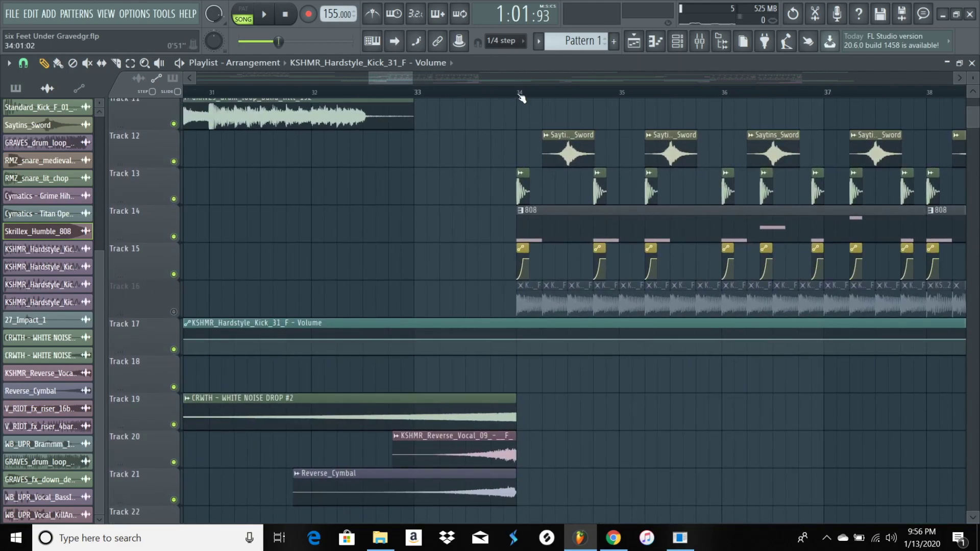
{"action": "left_click", "coordinate": [174, 313]}
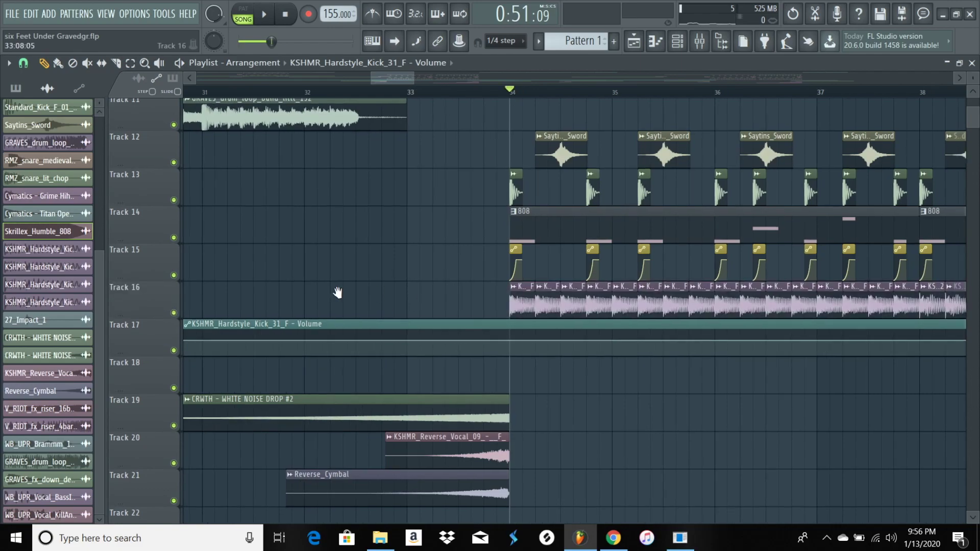
- Play the first drop from bar 34 with the hardstyle kicks enabled and follow the layers into the bar 41 snare fill
{"action": "key", "text": "space"}
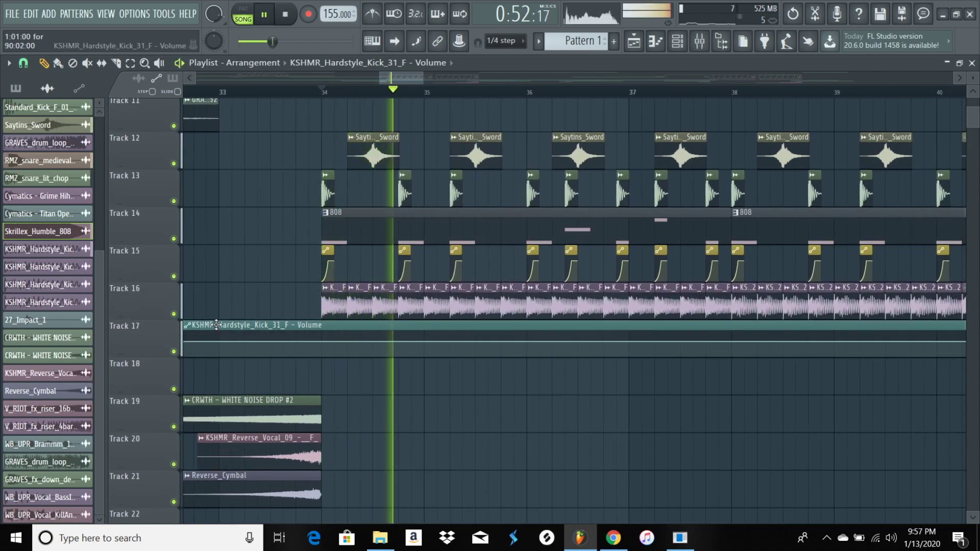
{"action": "scroll", "coordinate": [282, 324], "scroll_direction": "up", "scroll_amount": 2}
{"action": "scroll", "coordinate": [281, 325], "scroll_direction": "up", "scroll_amount": 3}
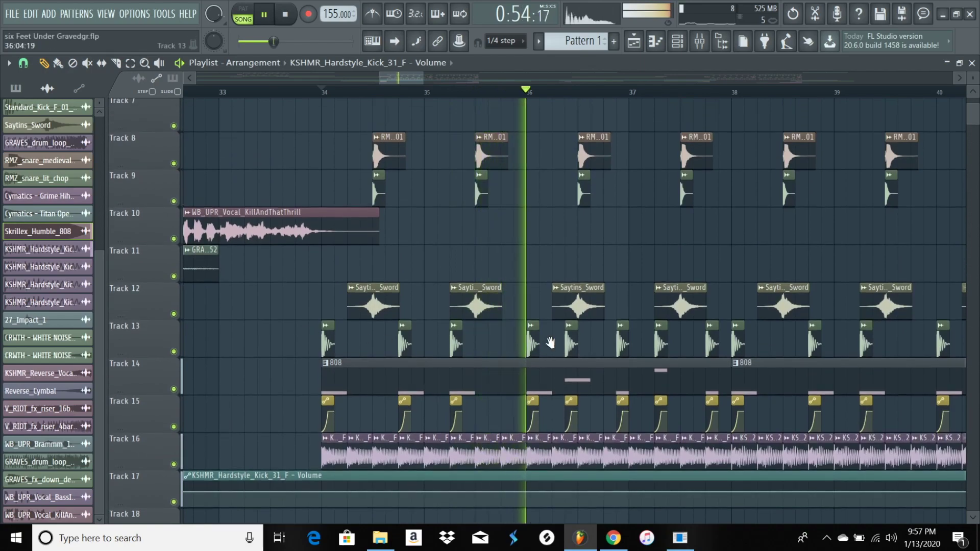
{"action": "scroll", "coordinate": [358, 317], "scroll_direction": "down", "scroll_amount": 4}
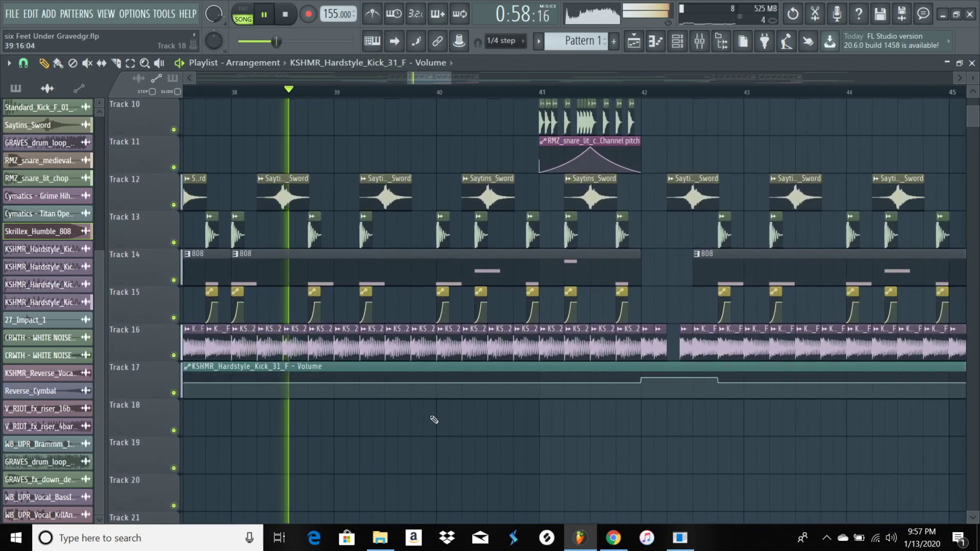
{"action": "scroll", "coordinate": [469, 420], "scroll_direction": "up", "scroll_amount": 1}
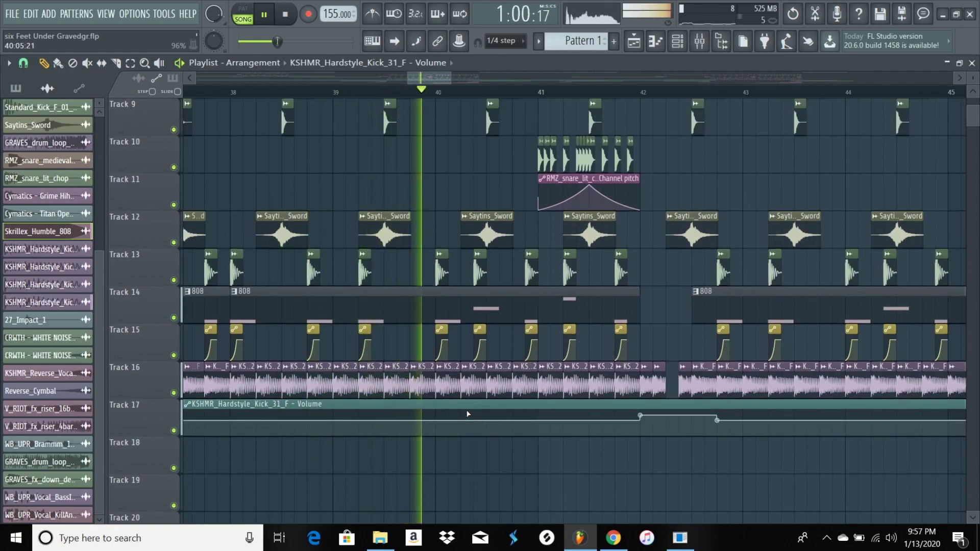
{"action": "scroll", "coordinate": [627, 97], "scroll_direction": "up", "scroll_amount": 2}
{"action": "scroll", "coordinate": [628, 97], "scroll_direction": "up", "scroll_amount": 3}
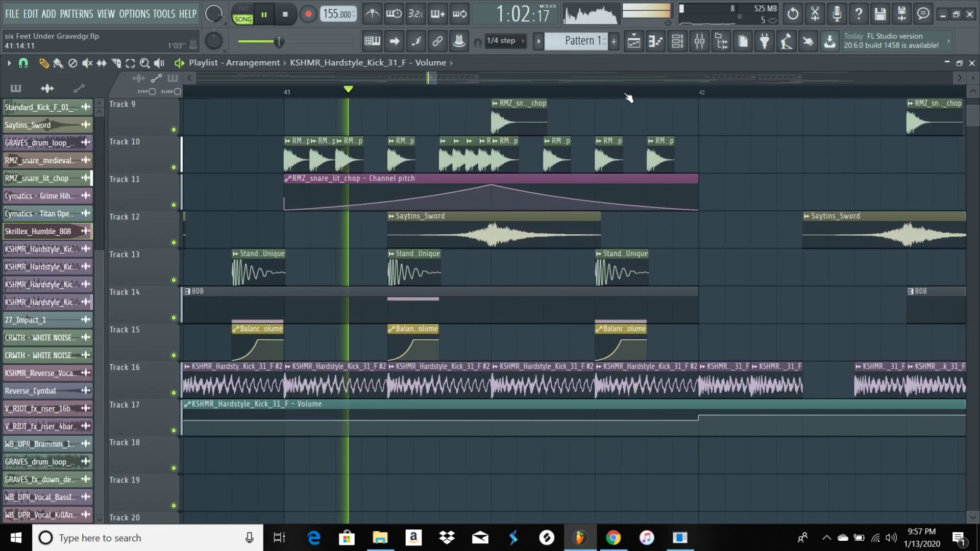
- Stop playback and examine how the Track 13 kick clips line up with the 808 and hardstyle kicks around bar 41
{"action": "key", "text": "space"}
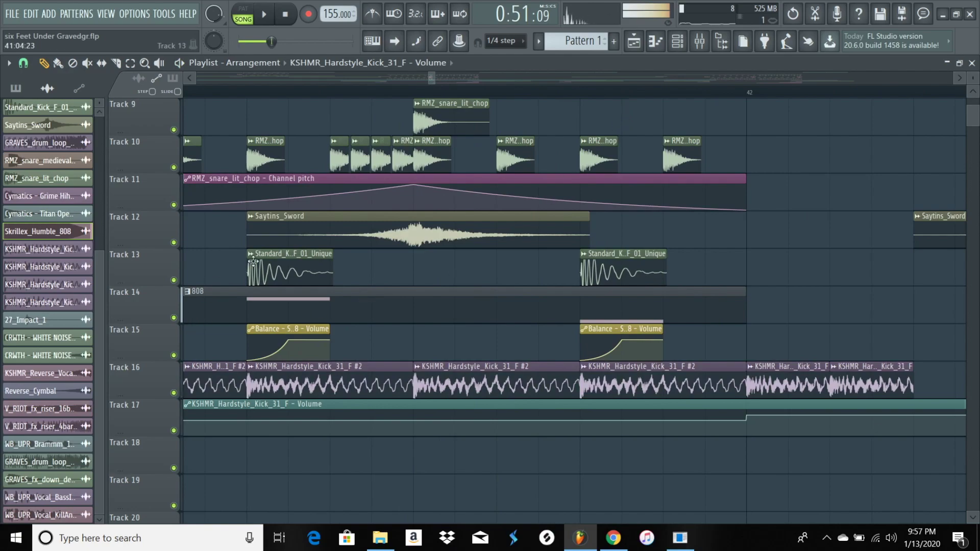
{"action": "scroll", "coordinate": [253, 262], "scroll_direction": "down", "scroll_amount": 1}
{"action": "scroll", "coordinate": [454, 225], "scroll_direction": "down", "scroll_amount": 2, "text": "ctrl"}
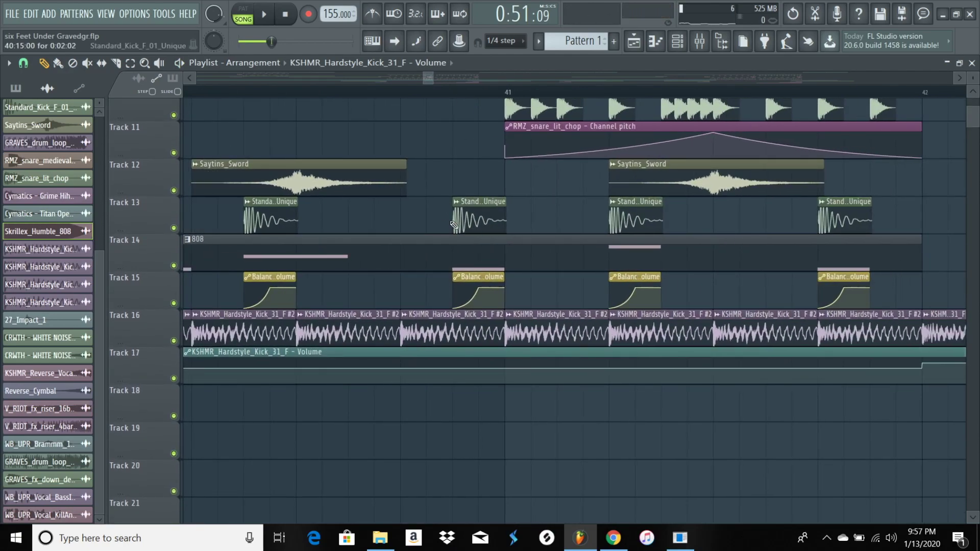
- Trace the kick, 808 and hardstyle kick clips from bar 41 back to the start of the first drop at bar 34
{"action": "scroll", "coordinate": [453, 225], "scroll_direction": "left", "scroll_amount": 5}
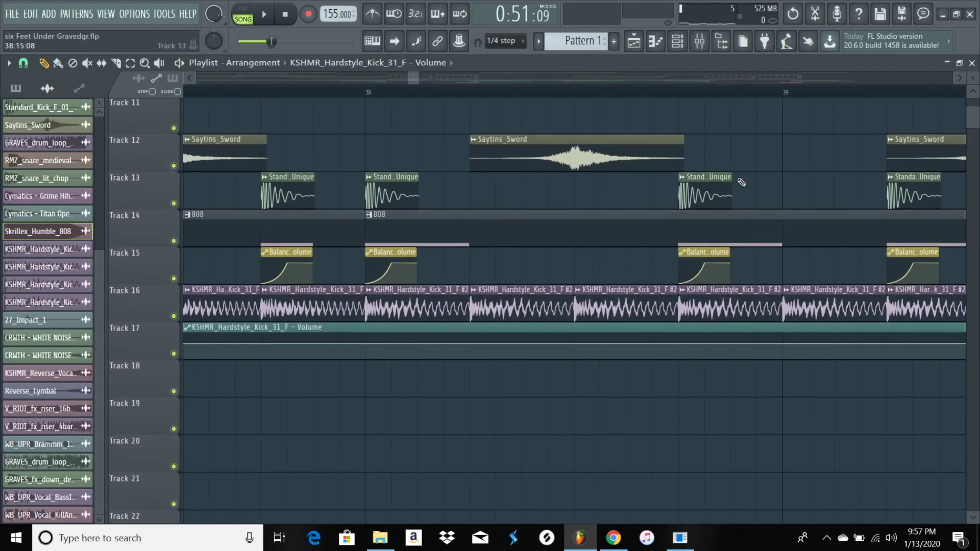
{"action": "scroll", "coordinate": [610, 219], "scroll_direction": "left", "scroll_amount": 4}
{"action": "scroll", "coordinate": [312, 316], "scroll_direction": "up", "scroll_amount": 2}
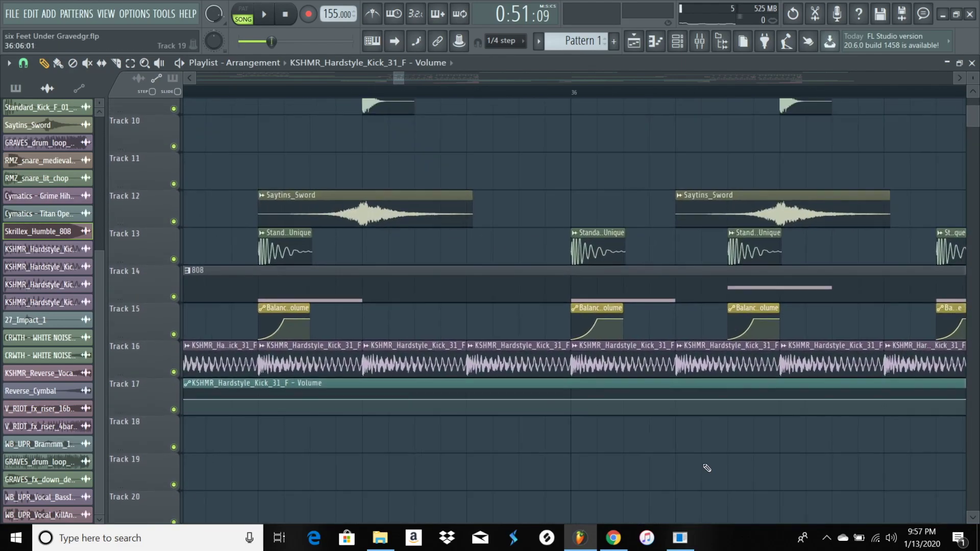
{"action": "scroll", "coordinate": [354, 179], "scroll_direction": "left", "scroll_amount": 3}
{"action": "scroll", "coordinate": [354, 179], "scroll_direction": "up", "scroll_amount": 1}
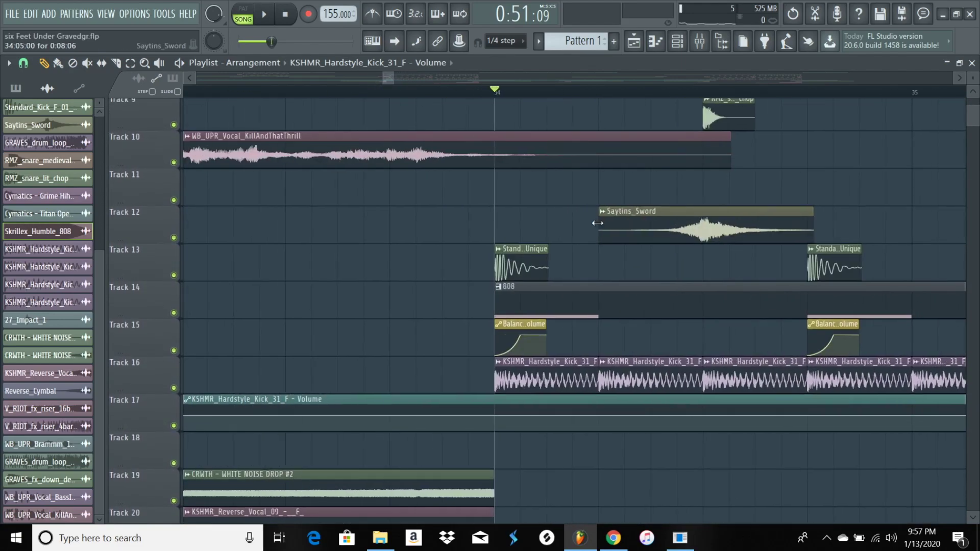
{"action": "scroll", "coordinate": [619, 91], "scroll_direction": "down", "scroll_amount": 2}
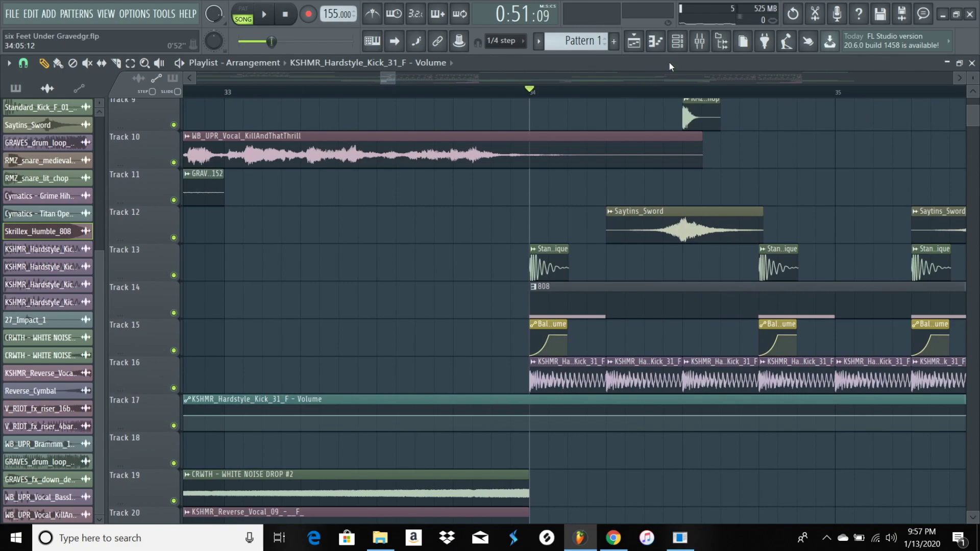
- View the automation options for the Fruity Balance volume on the Skrillex Humble 808 mixer insert, and close the plugin
{"action": "left_click", "coordinate": [699, 43]}
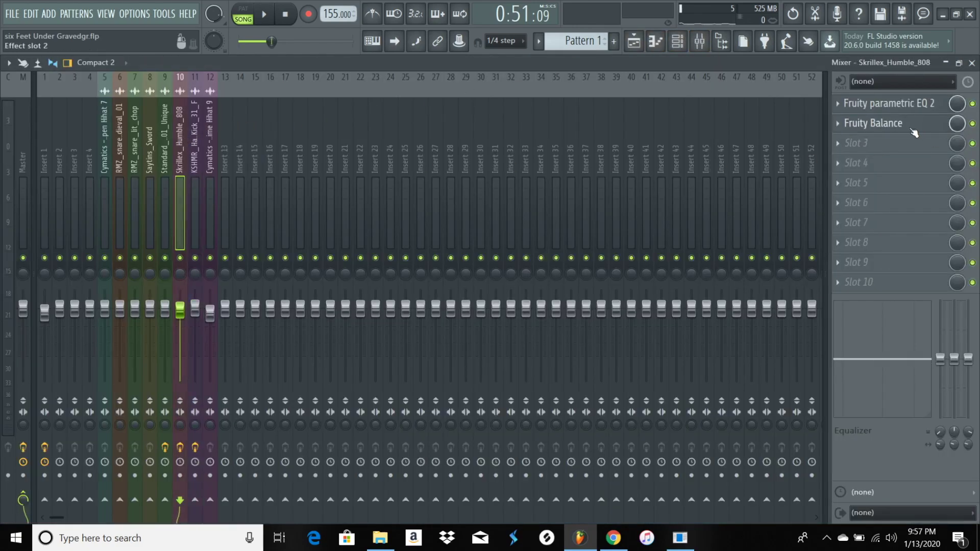
{"action": "left_click", "coordinate": [913, 131]}
{"action": "right_click", "coordinate": [214, 270]}
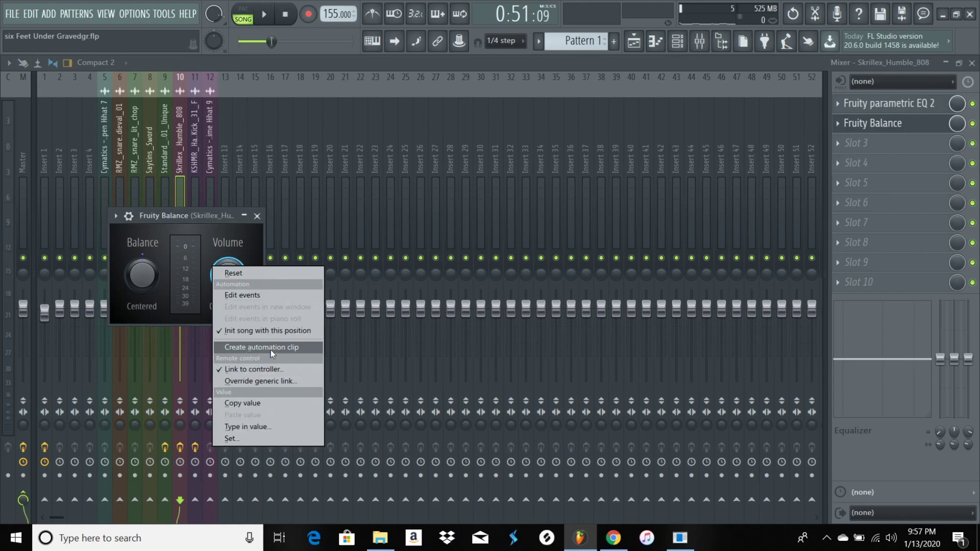
{"action": "left_click", "coordinate": [280, 271]}
{"action": "left_click", "coordinate": [257, 215]}
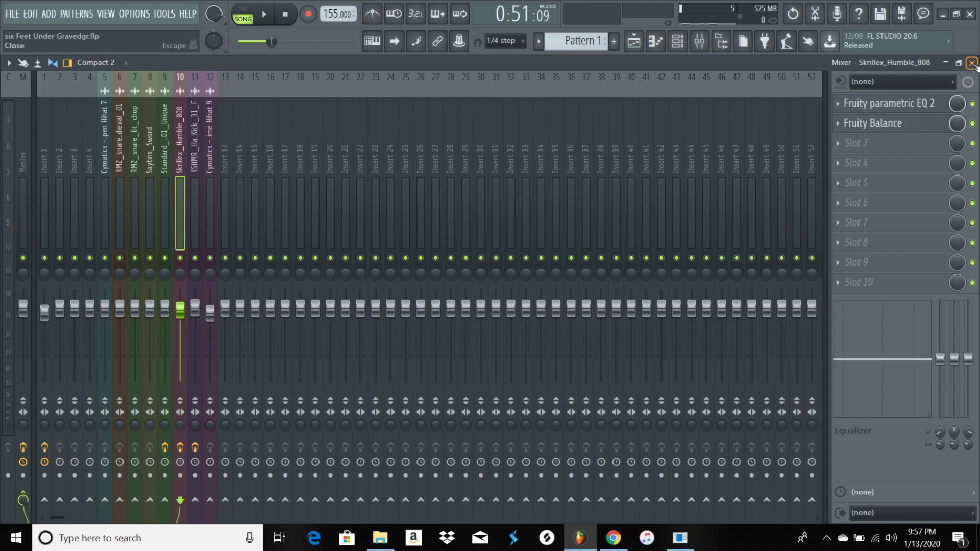
- Solo the KSHMR Hardstyle Kick mixer insert, play the first drop with only that layer, and stop playback
{"action": "left_click", "coordinate": [195, 125]}
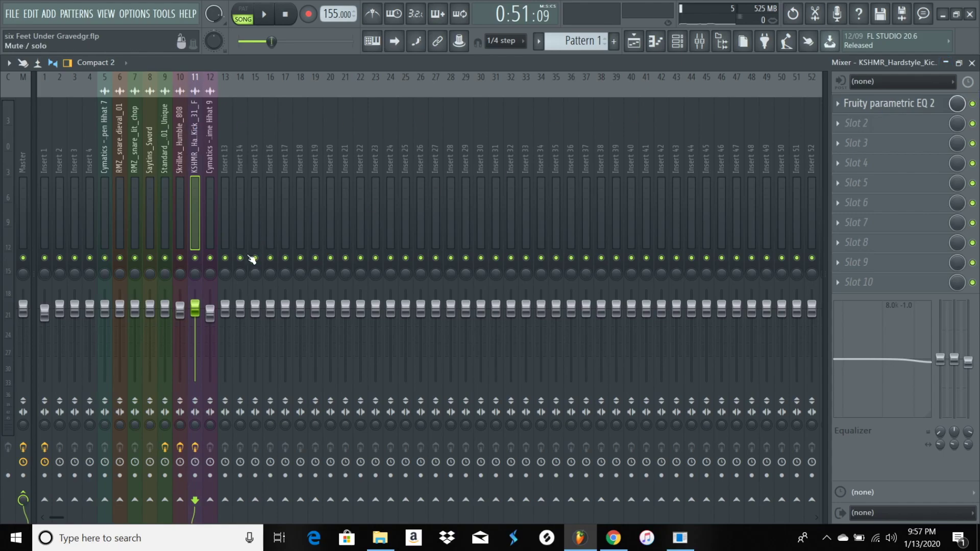
{"action": "right_click", "coordinate": [195, 259]}
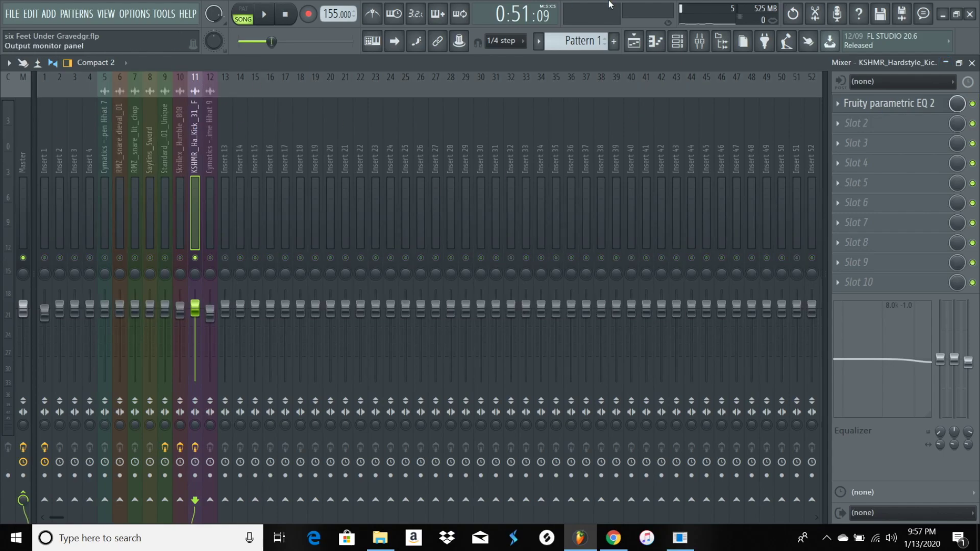
{"action": "key", "text": "space"}
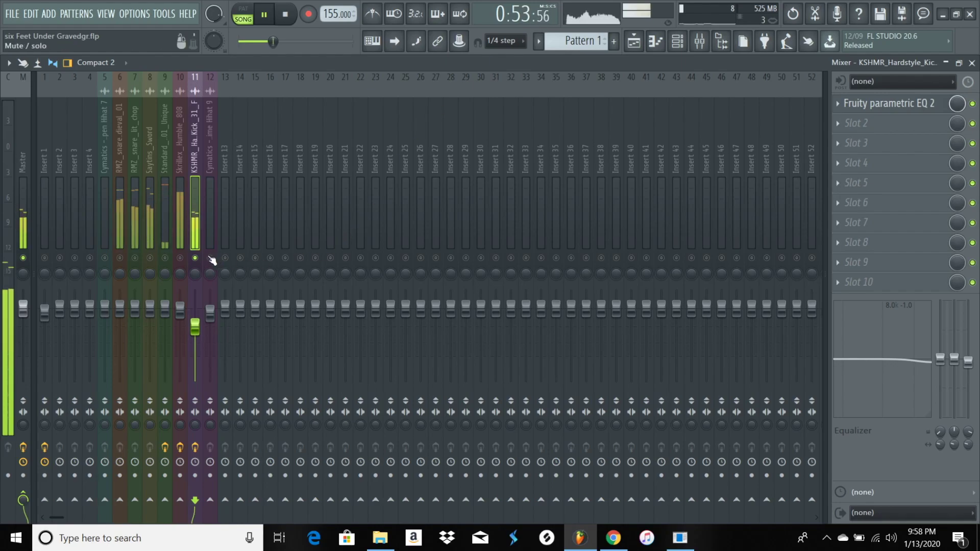
{"action": "key", "text": "space"}
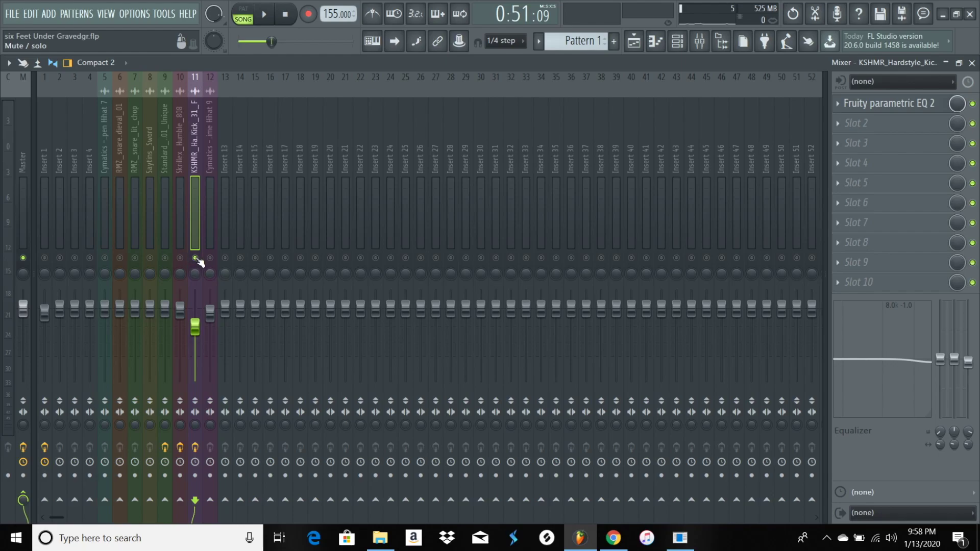
- Return to the playlist arrangement and move the playhead to the start of the song at bar 1
{"action": "key", "text": "F5"}
{"action": "scroll", "coordinate": [316, 144], "scroll_direction": "up", "scroll_amount": 5}
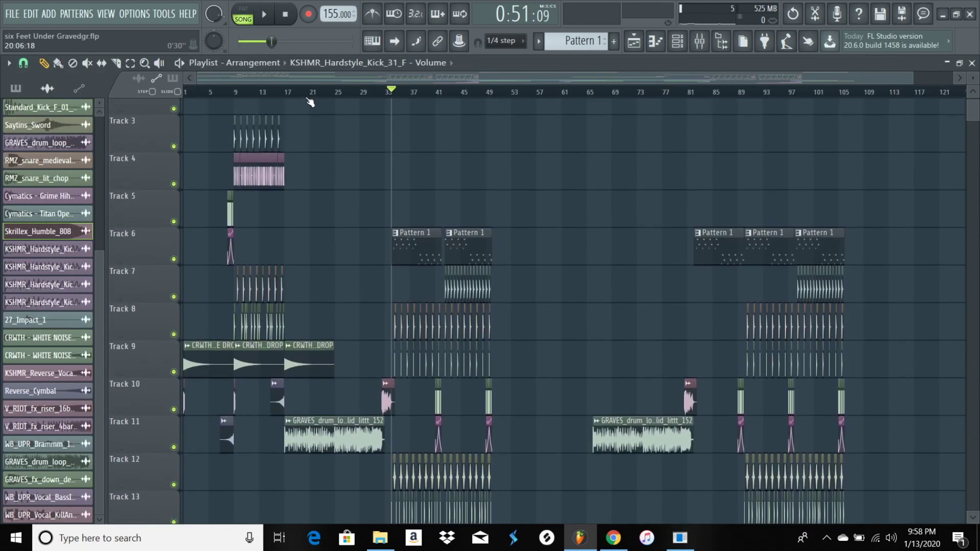
{"action": "scroll", "coordinate": [307, 99], "scroll_direction": "up", "scroll_amount": 4}
{"action": "scroll", "coordinate": [255, 94], "scroll_direction": "up", "scroll_amount": 3}
{"action": "left_click_drag", "start_coordinate": [276, 77], "coordinate": [230, 78]}
{"action": "left_click_drag", "start_coordinate": [196, 93], "coordinate": [185, 95]}
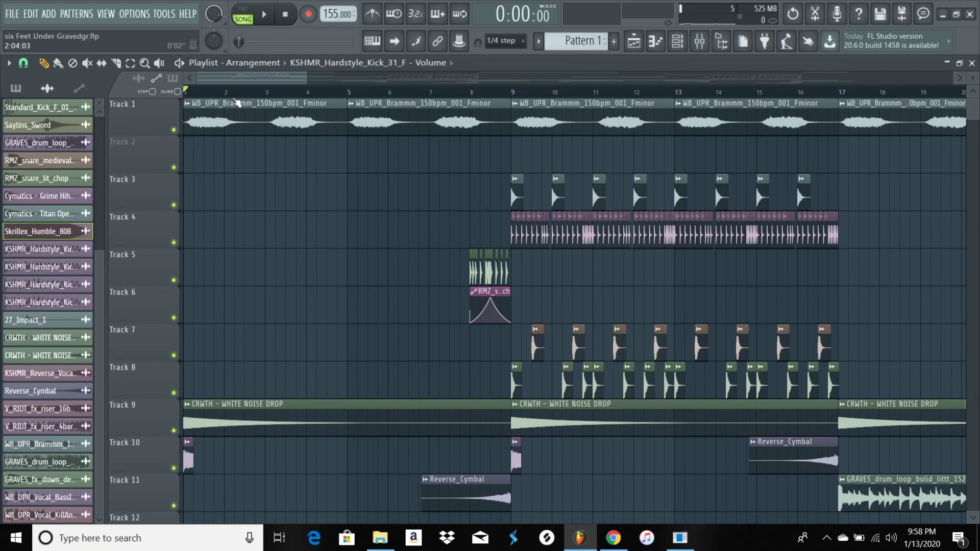
- Solo Track 1 and play the WB_UPR_Brammm intro from bar 1, restoring all tracks and stopping playback at the end
{"action": "left_click", "coordinate": [173, 130], "text": "ctrl"}
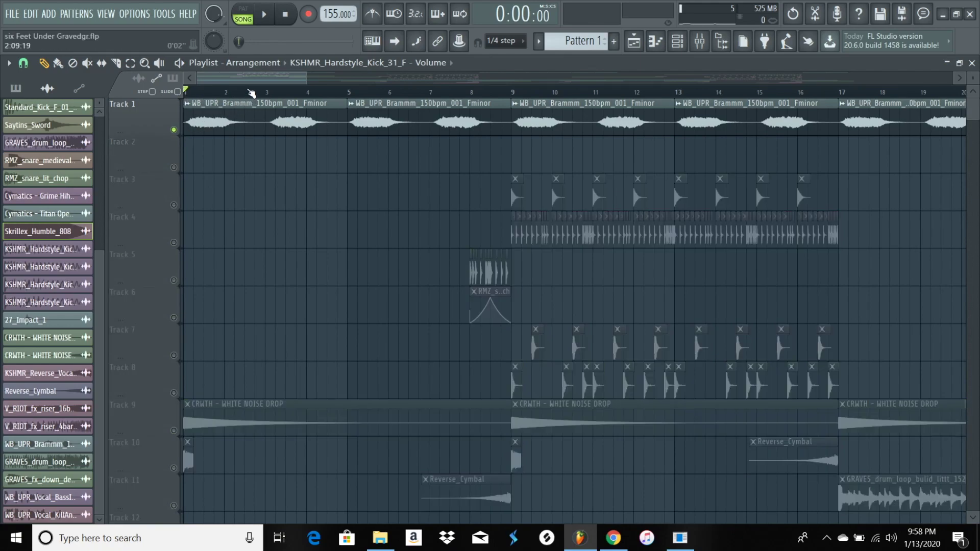
{"action": "scroll", "coordinate": [249, 93], "scroll_direction": "up", "scroll_amount": 3}
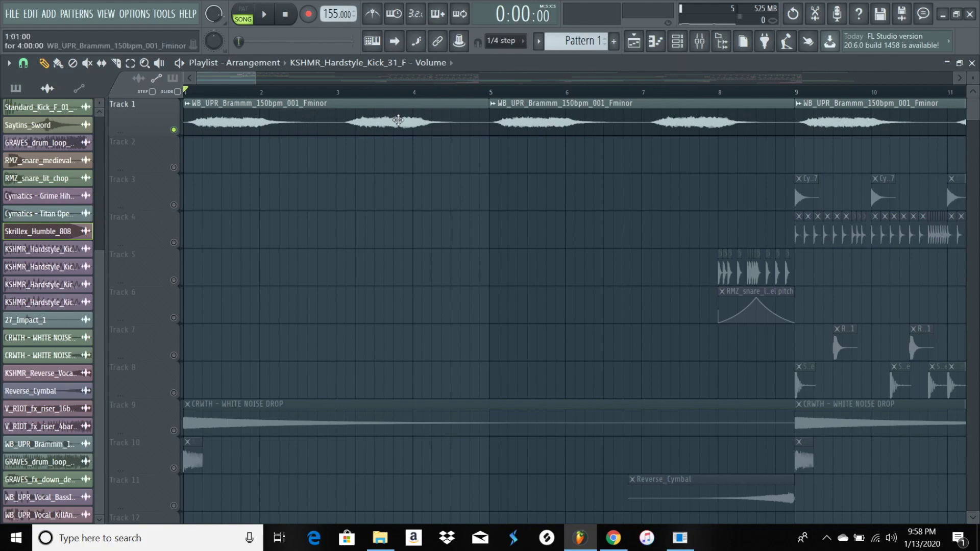
{"action": "key", "text": "space"}
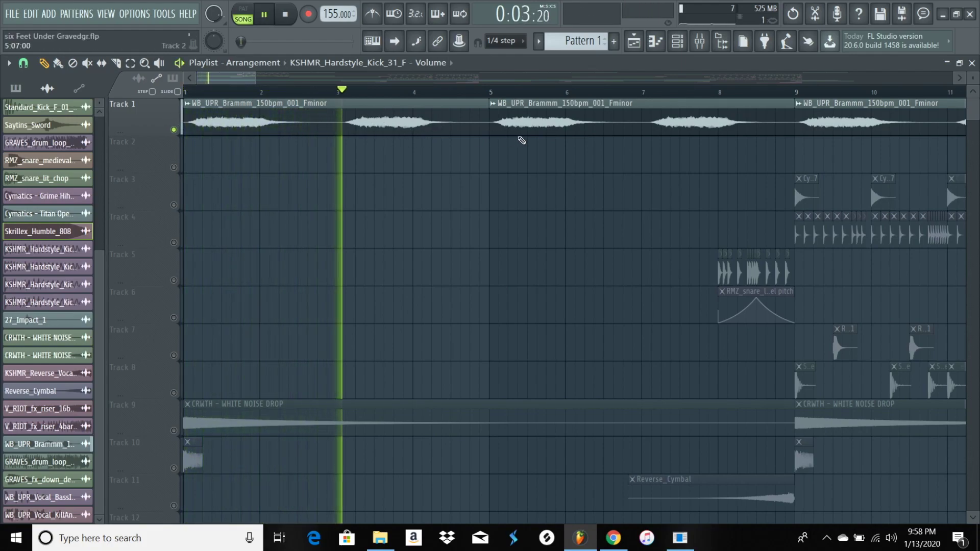
{"action": "scroll", "coordinate": [416, 100], "scroll_direction": "down", "scroll_amount": 3}
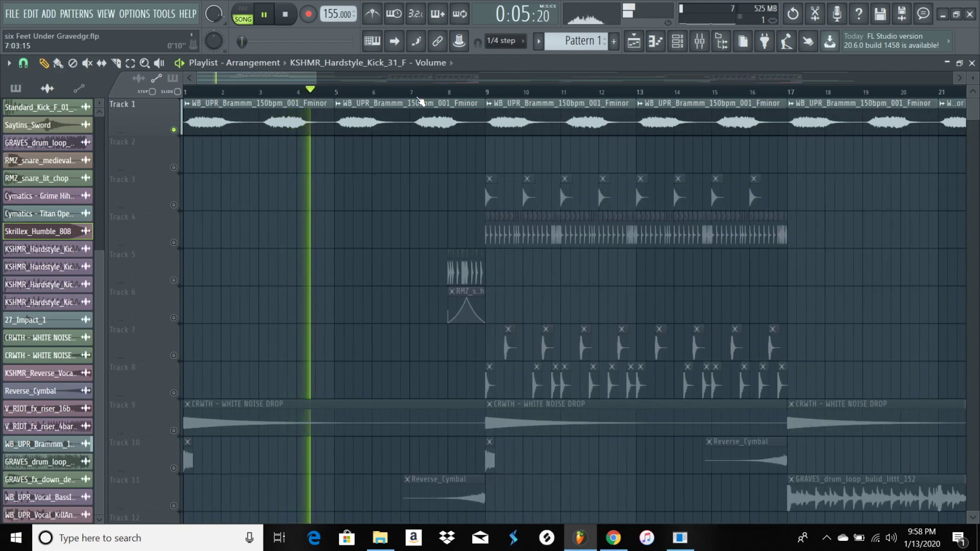
{"action": "left_click", "coordinate": [173, 130], "text": "ctrl"}
{"action": "key", "text": "space"}
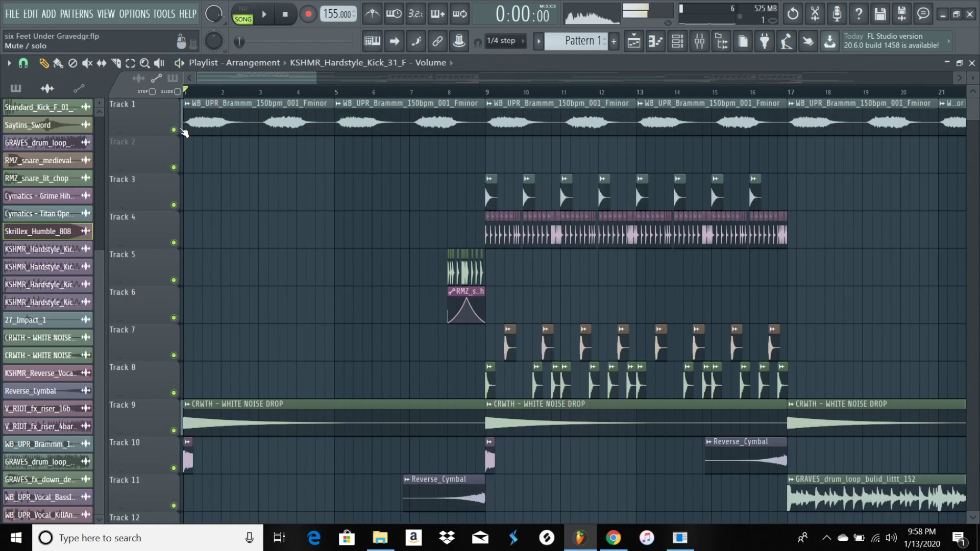
- Play the intro from the bar 8 snare fill and follow the hi-hat, snare and kick clips after bar 9, stopping playback at the end
{"action": "scroll", "coordinate": [379, 149], "scroll_direction": "down", "scroll_amount": 1}
{"action": "scroll", "coordinate": [429, 149], "scroll_direction": "down", "scroll_amount": 2}
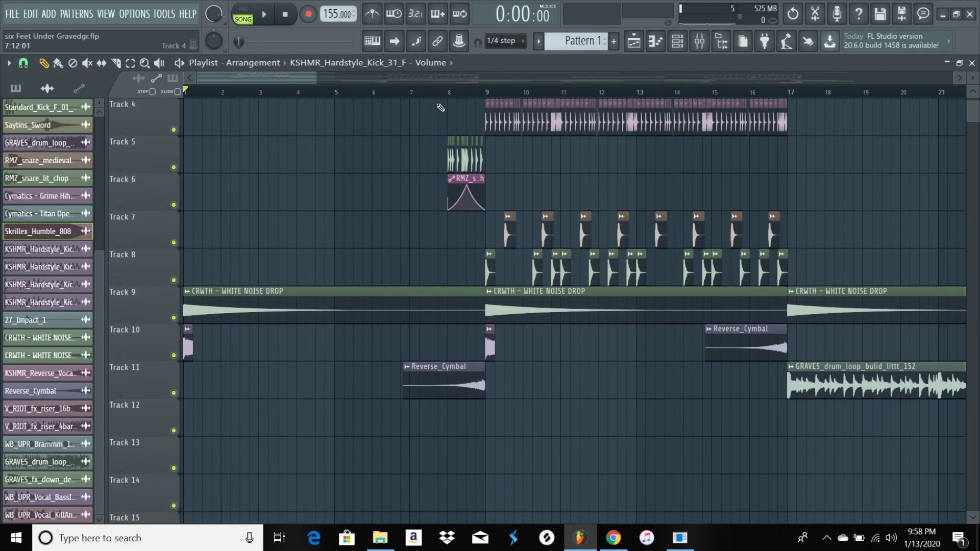
{"action": "left_click", "coordinate": [448, 92]}
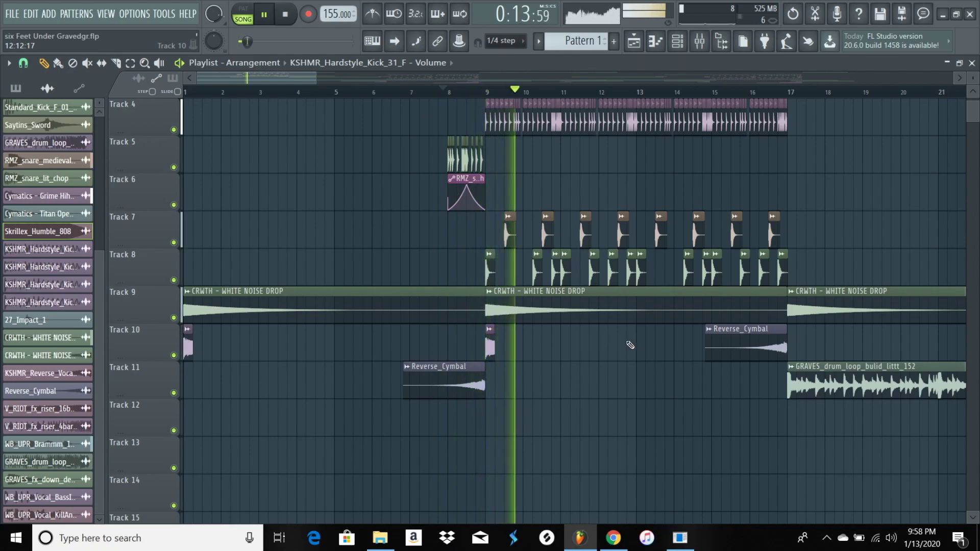
{"action": "left_click_drag", "start_coordinate": [626, 339], "coordinate": [488, 334]}
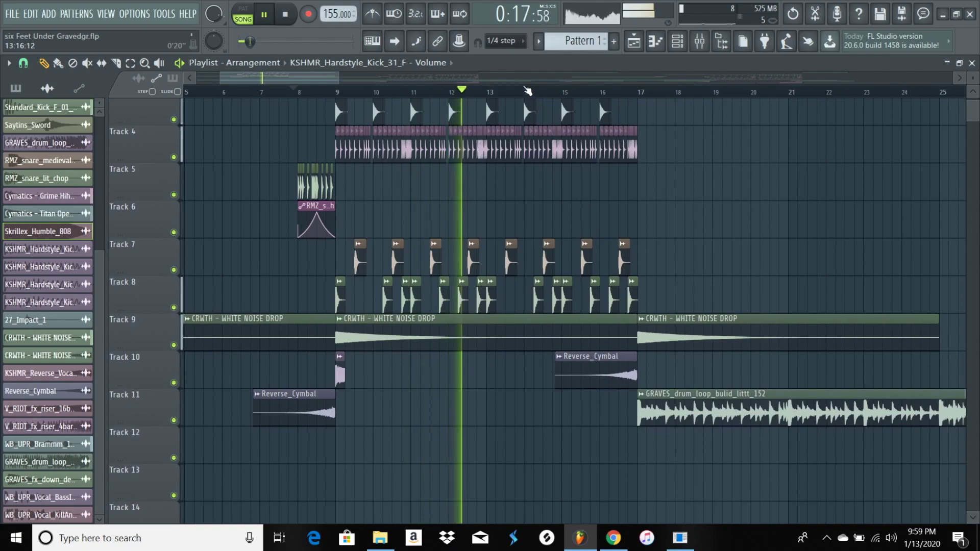
{"action": "scroll", "coordinate": [527, 91], "scroll_direction": "up", "scroll_amount": 3}
{"action": "scroll", "coordinate": [527, 90], "scroll_direction": "up", "scroll_amount": 3}
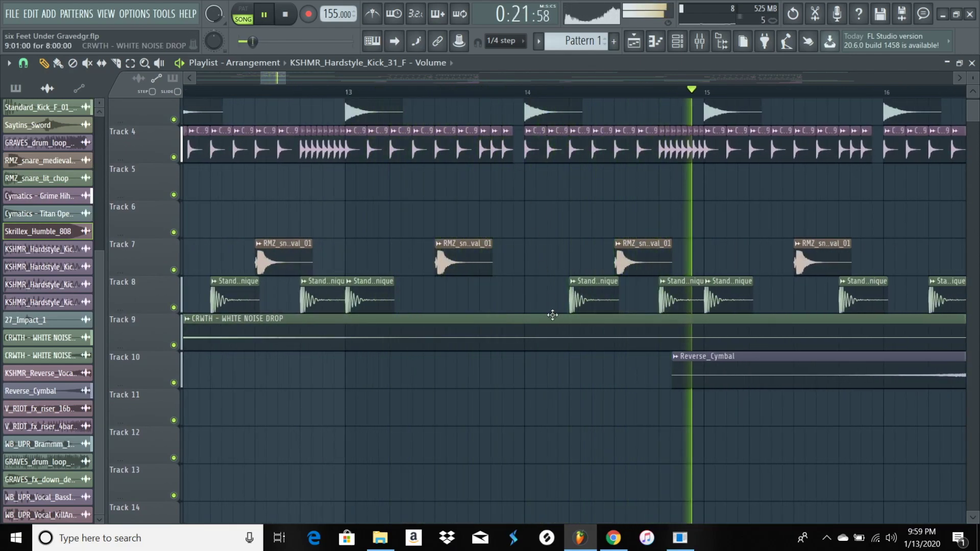
{"action": "scroll", "coordinate": [586, 94], "scroll_direction": "up", "scroll_amount": 3}
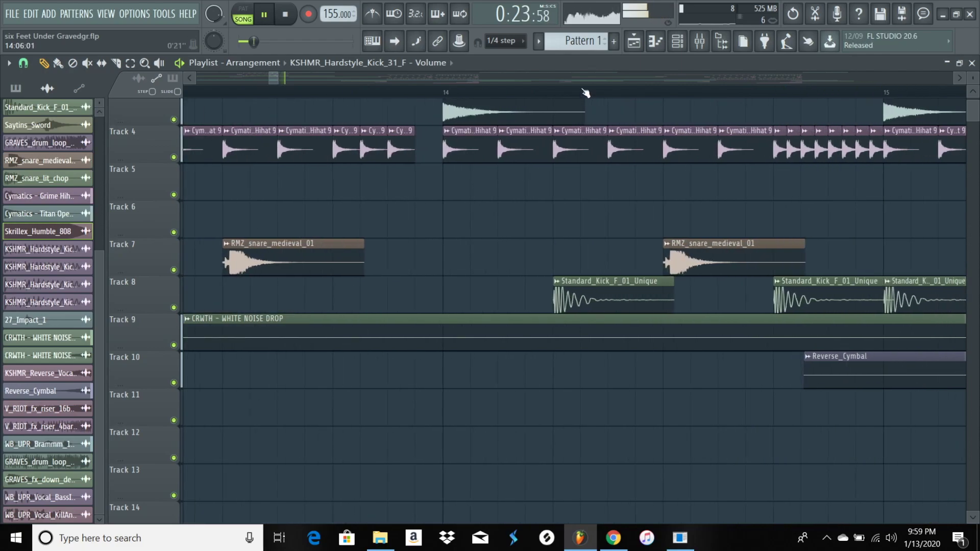
{"action": "scroll", "coordinate": [585, 93], "scroll_direction": "down", "scroll_amount": 5}
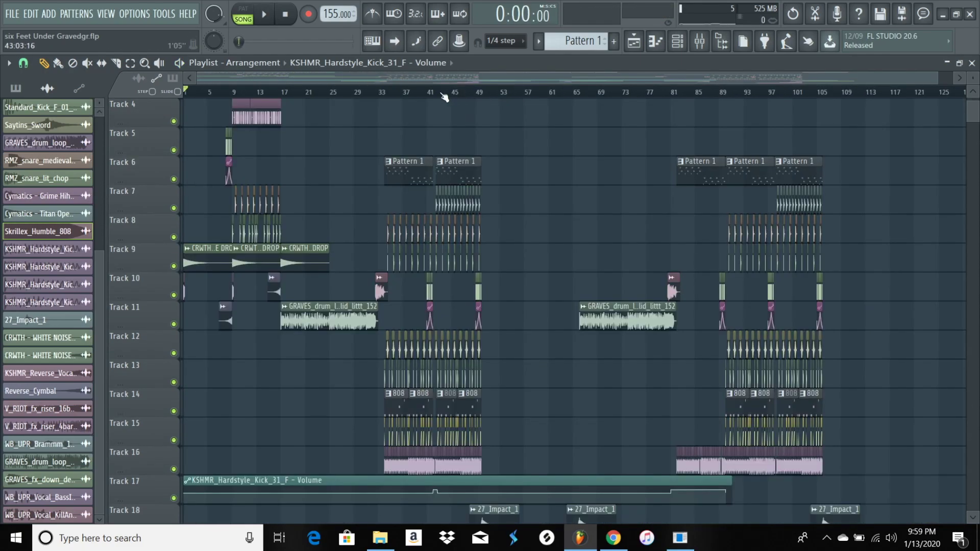
- Examine how the first drop's layers on Tracks 6 to 16 are arranged between bars 34 and 50
{"action": "scroll", "coordinate": [408, 97], "scroll_direction": "up", "scroll_amount": 2}
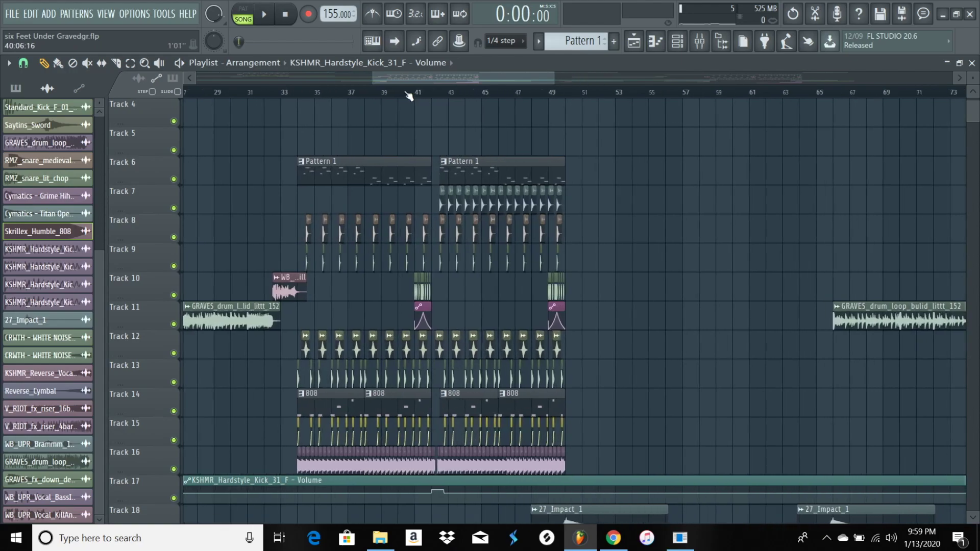
{"action": "scroll", "coordinate": [448, 141], "scroll_direction": "up", "scroll_amount": 2}
{"action": "scroll", "coordinate": [448, 142], "scroll_direction": "down", "scroll_amount": 3}
{"action": "scroll", "coordinate": [448, 142], "scroll_direction": "up", "scroll_amount": 2}
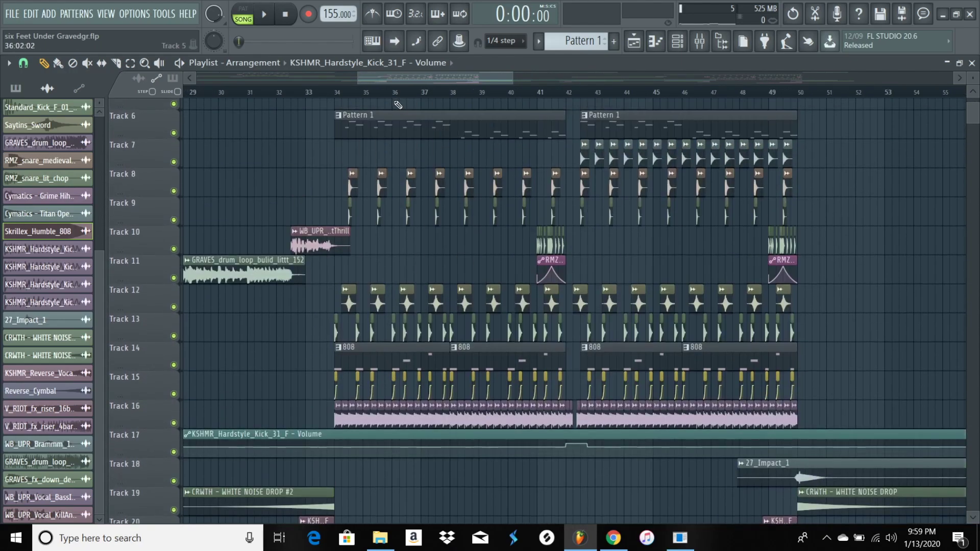
{"action": "scroll", "coordinate": [376, 100], "scroll_direction": "down", "scroll_amount": 4}
{"action": "scroll", "coordinate": [376, 99], "scroll_direction": "up", "scroll_amount": 1}
{"action": "scroll", "coordinate": [376, 99], "scroll_direction": "down", "scroll_amount": 4}
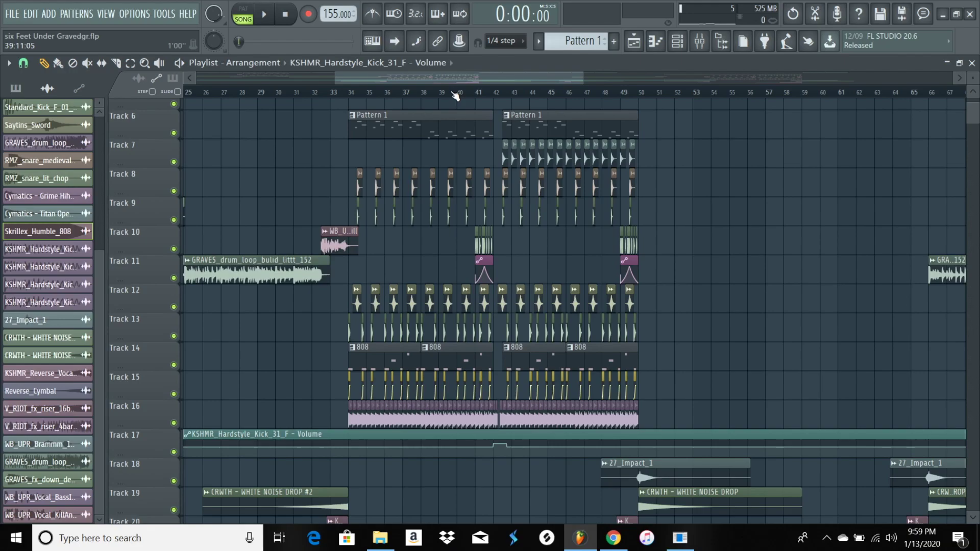
{"action": "scroll", "coordinate": [455, 96], "scroll_direction": "down", "scroll_amount": 4}
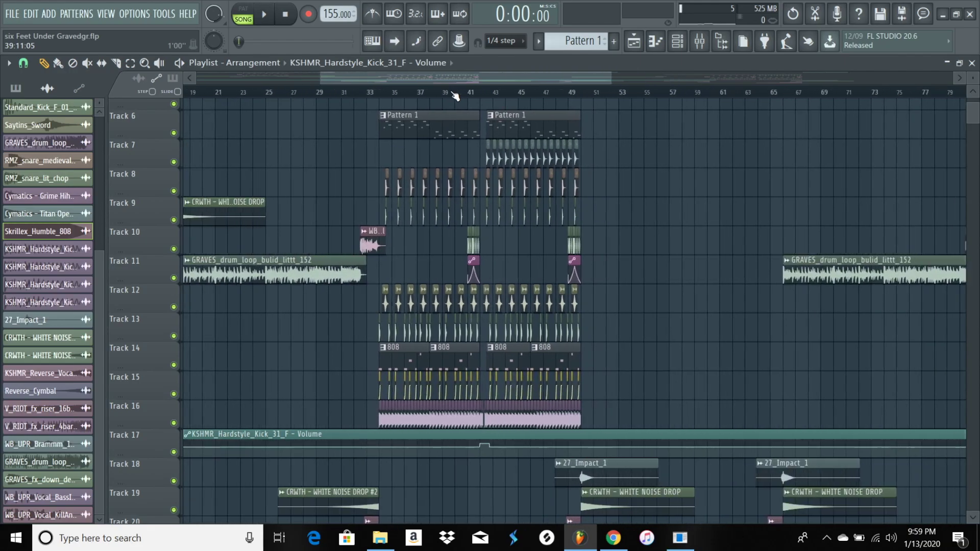
{"action": "scroll", "coordinate": [454, 96], "scroll_direction": "up", "scroll_amount": 3}
{"action": "scroll", "coordinate": [631, 119], "scroll_direction": "down", "scroll_amount": 2}
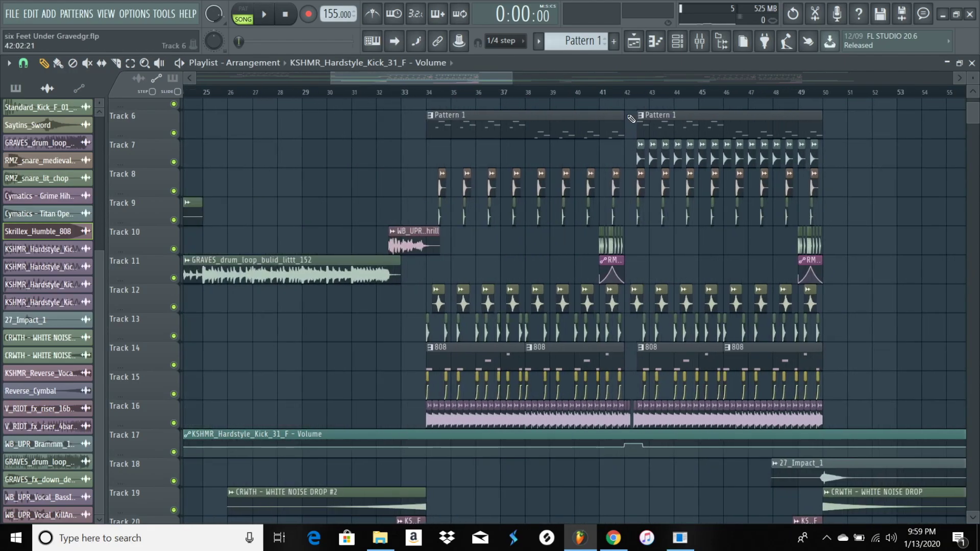
- Examine the second drop's layers from bar 82 to bar 106, box-selecting across its clips
{"action": "scroll", "coordinate": [614, 97], "scroll_direction": "down", "scroll_amount": 5}
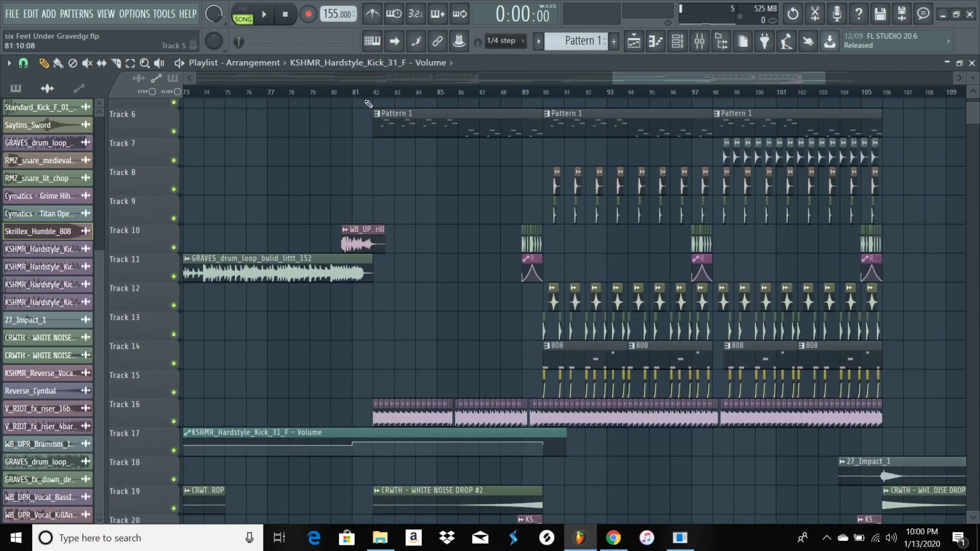
{"action": "scroll", "coordinate": [368, 104], "scroll_direction": "up", "scroll_amount": 3}
{"action": "scroll", "coordinate": [368, 99], "scroll_direction": "down", "scroll_amount": 3}
{"action": "scroll", "coordinate": [780, 214], "scroll_direction": "down", "scroll_amount": 3}
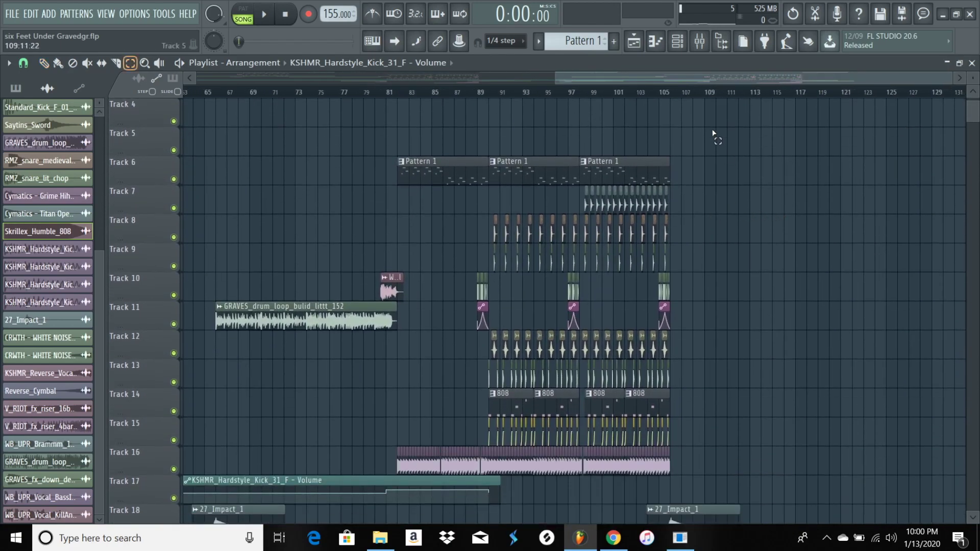
{"action": "left_click_drag", "start_coordinate": [757, 166], "coordinate": [442, 426]}
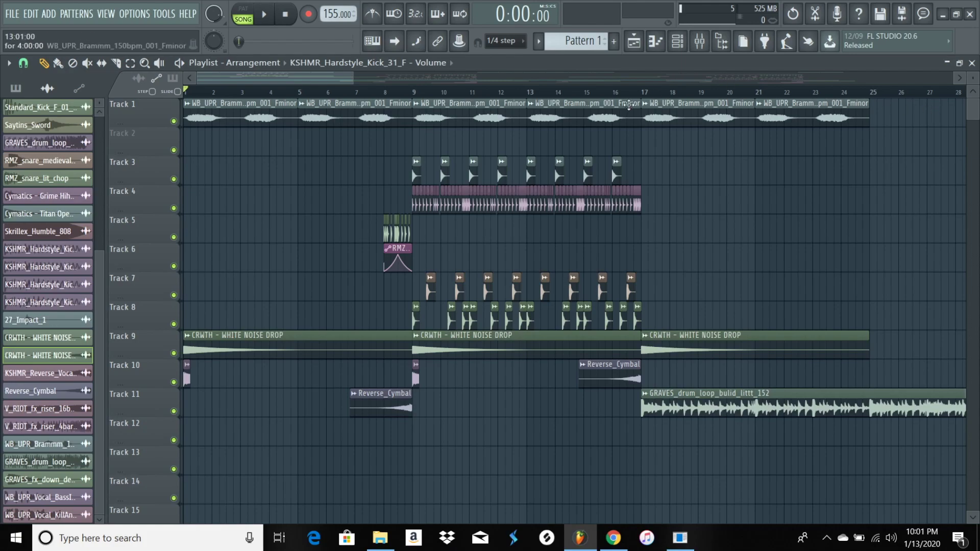
- Review the arrangement of the intro and the drum loop build-up from bar 1 to the first drop
{"action": "scroll", "coordinate": [547, 93], "scroll_direction": "down", "scroll_amount": 3}
{"action": "scroll", "coordinate": [477, 153], "scroll_direction": "up", "scroll_amount": 2}
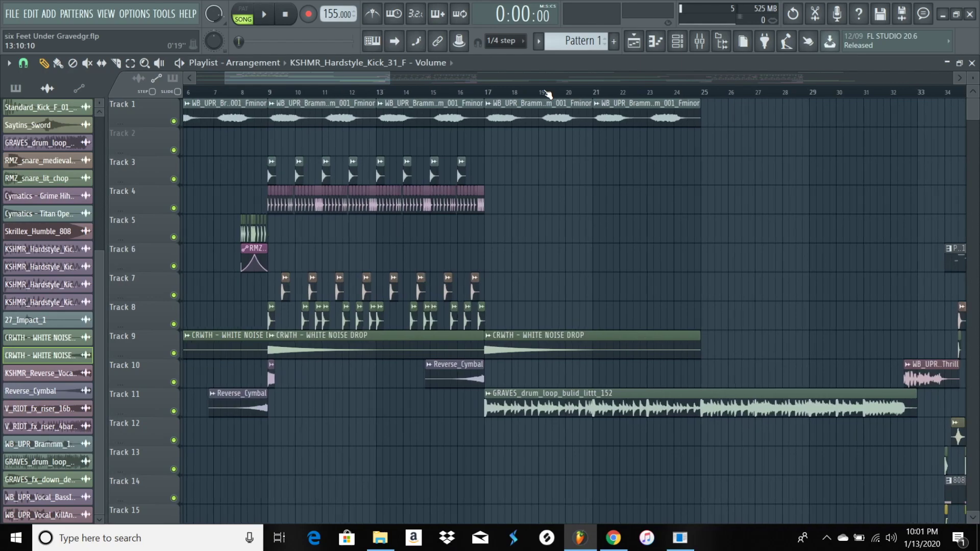
{"action": "scroll", "coordinate": [830, 152], "scroll_direction": "up", "scroll_amount": 2}
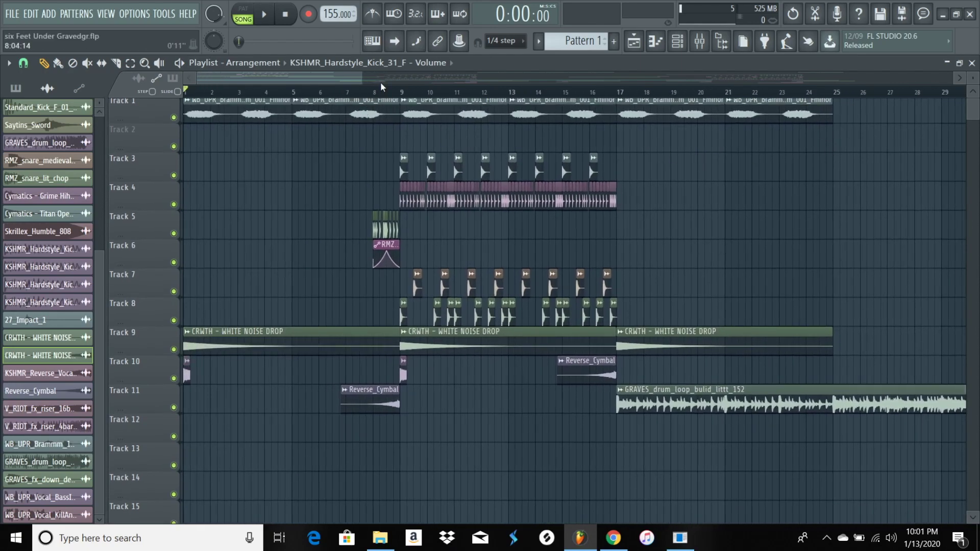
{"action": "scroll", "coordinate": [381, 84], "scroll_direction": "down", "scroll_amount": 2}
{"action": "scroll", "coordinate": [388, 135], "scroll_direction": "down", "scroll_amount": 2}
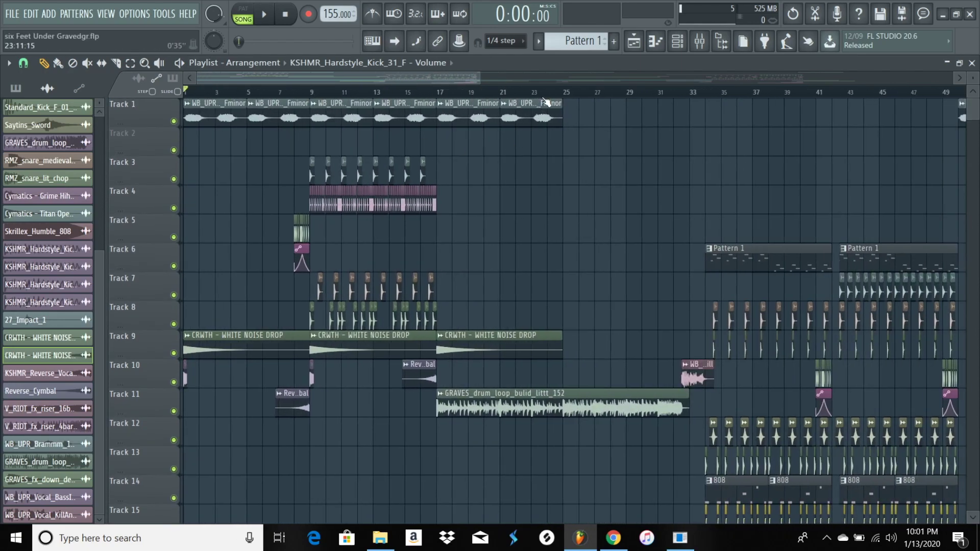
- Play the arrangement from bar 1 and follow the opening Brammm and white noise clips toward bar 8
{"action": "scroll", "coordinate": [546, 101], "scroll_direction": "down", "scroll_amount": 3}
{"action": "scroll", "coordinate": [574, 133], "scroll_direction": "down", "scroll_amount": 3}
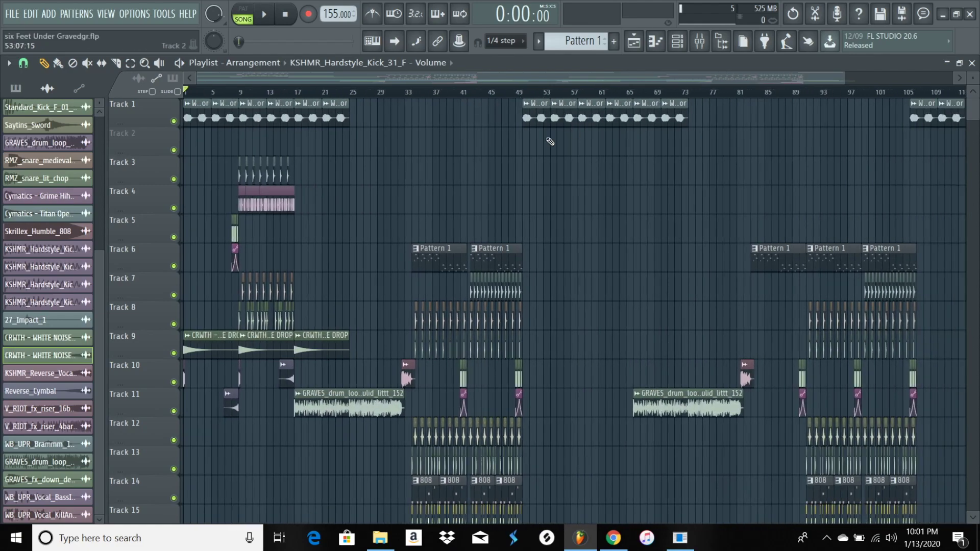
{"action": "scroll", "coordinate": [547, 141], "scroll_direction": "down", "scroll_amount": 4}
{"action": "scroll", "coordinate": [483, 114], "scroll_direction": "up", "scroll_amount": 3}
{"action": "key", "text": "space"}
{"action": "scroll", "coordinate": [346, 134], "scroll_direction": "up", "scroll_amount": 1}
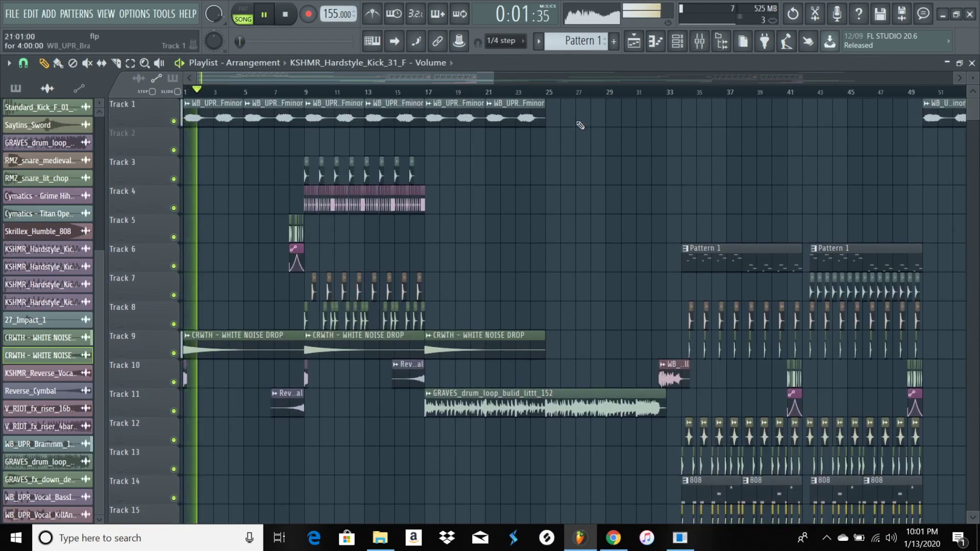
{"action": "scroll", "coordinate": [661, 100], "scroll_direction": "down", "scroll_amount": 1}
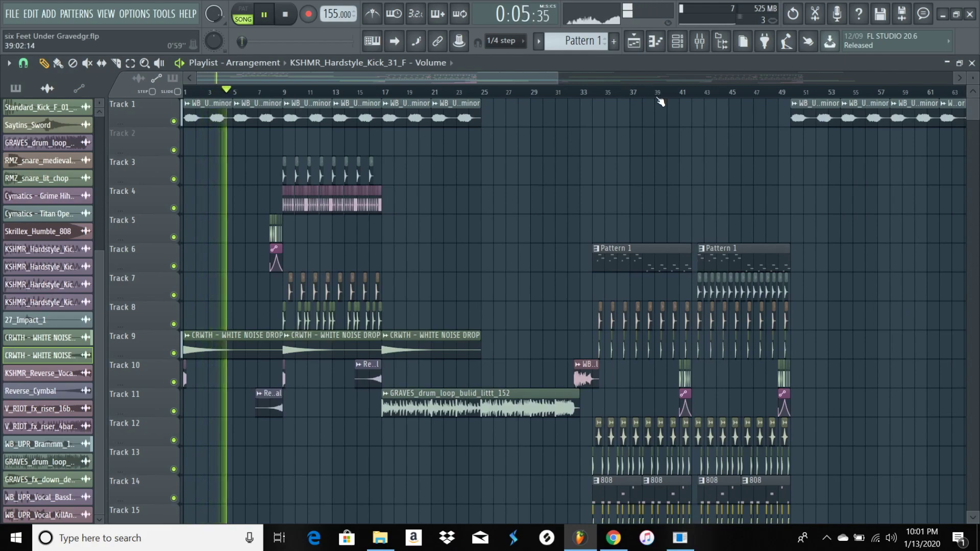
{"action": "scroll", "coordinate": [306, 90], "scroll_direction": "up", "scroll_amount": 4}
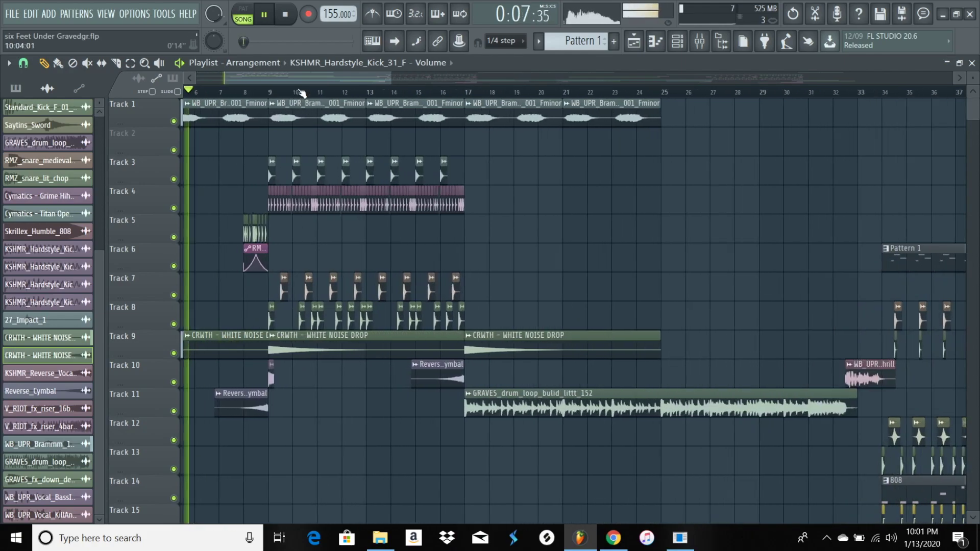
- Open the channel settings of the WB_UPR_Brammm_150bpm_001_Fminor sample on Track 1 and close them again
{"action": "double_click", "coordinate": [280, 116]}
{"action": "left_click", "coordinate": [227, 218]}
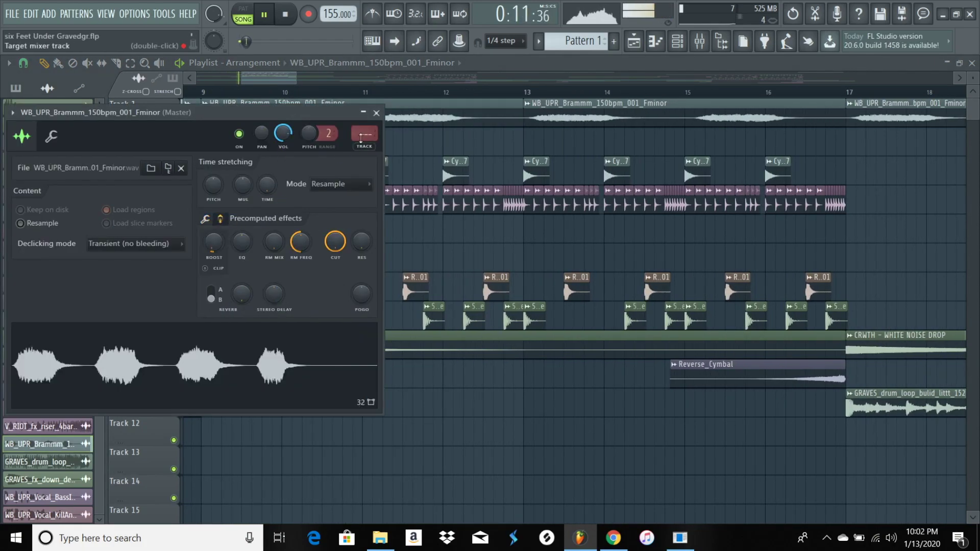
{"action": "left_click", "coordinate": [377, 112]}
- Follow playback through the hi-hat, snare and kick section from bar 9 to bar 17
{"action": "scroll", "coordinate": [306, 93], "scroll_direction": "down", "scroll_amount": 3}
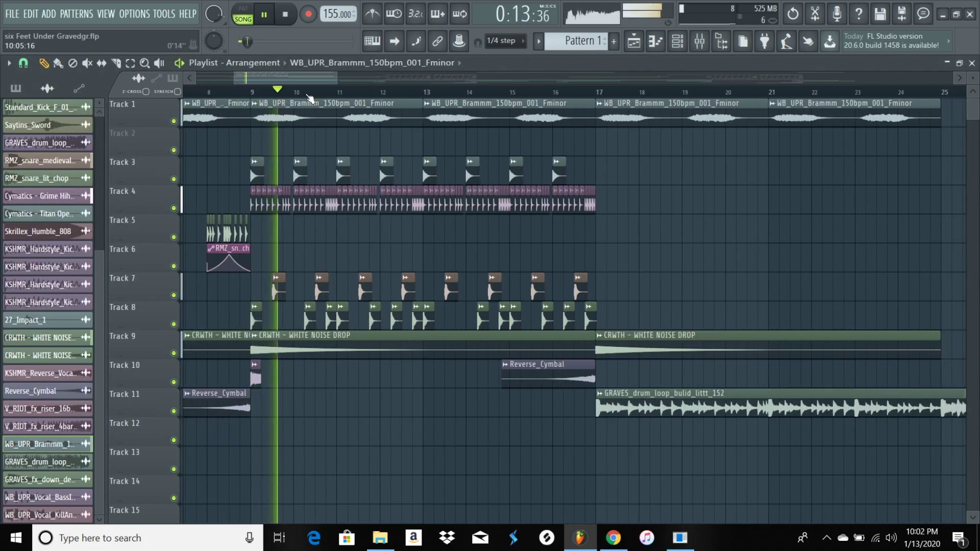
{"action": "scroll", "coordinate": [308, 93], "scroll_direction": "down", "scroll_amount": 2}
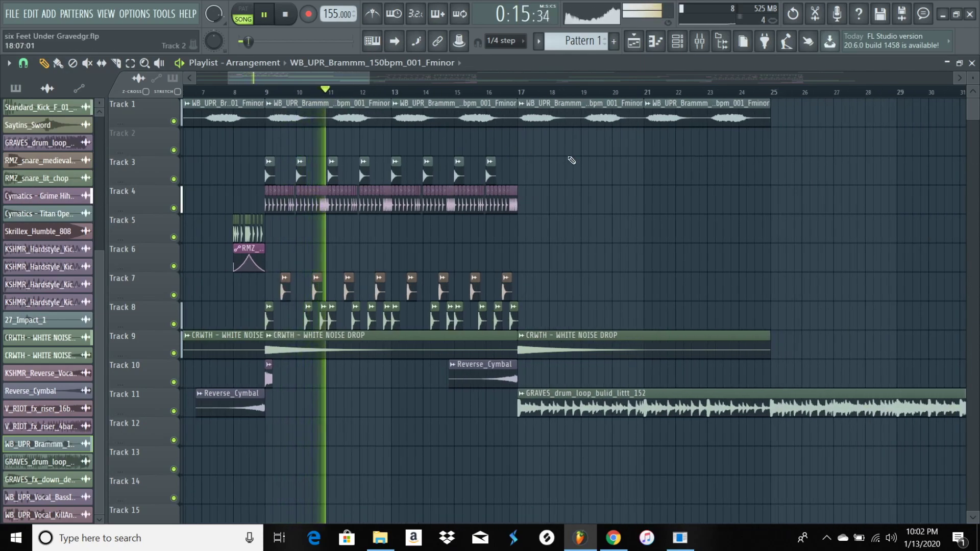
{"action": "scroll", "coordinate": [647, 96], "scroll_direction": "down", "scroll_amount": 3}
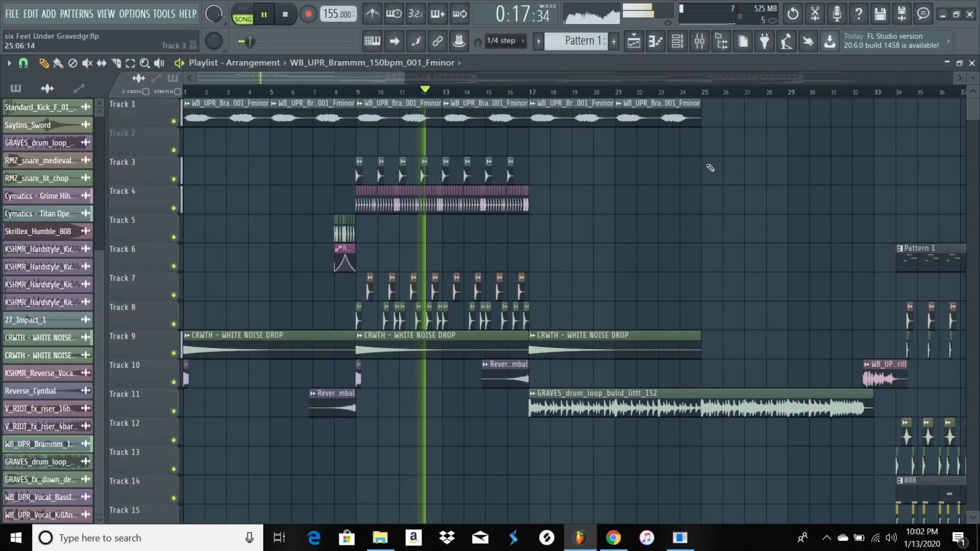
{"action": "scroll", "coordinate": [525, 95], "scroll_direction": "up", "scroll_amount": 5}
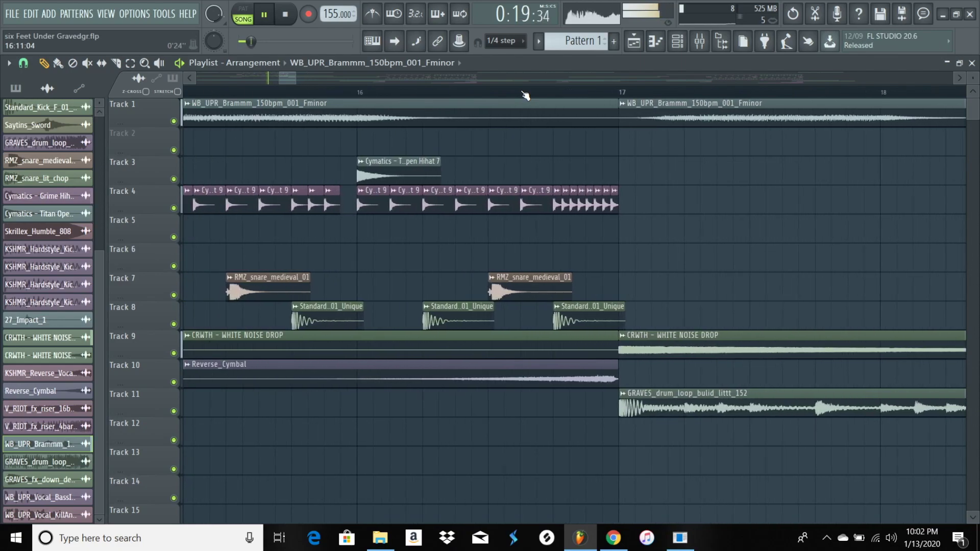
{"action": "scroll", "coordinate": [525, 95], "scroll_direction": "down", "scroll_amount": 2}
{"action": "scroll", "coordinate": [673, 164], "scroll_direction": "down", "scroll_amount": 1}
{"action": "scroll", "coordinate": [380, 96], "scroll_direction": "down", "scroll_amount": 3}
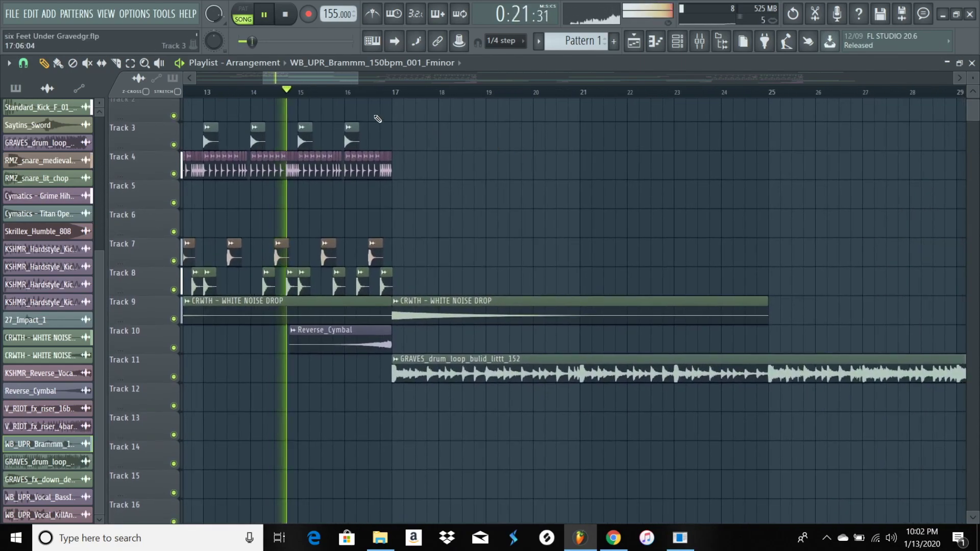
{"action": "scroll", "coordinate": [380, 96], "scroll_direction": "down", "scroll_amount": 2}
{"action": "scroll", "coordinate": [514, 148], "scroll_direction": "up", "scroll_amount": 2}
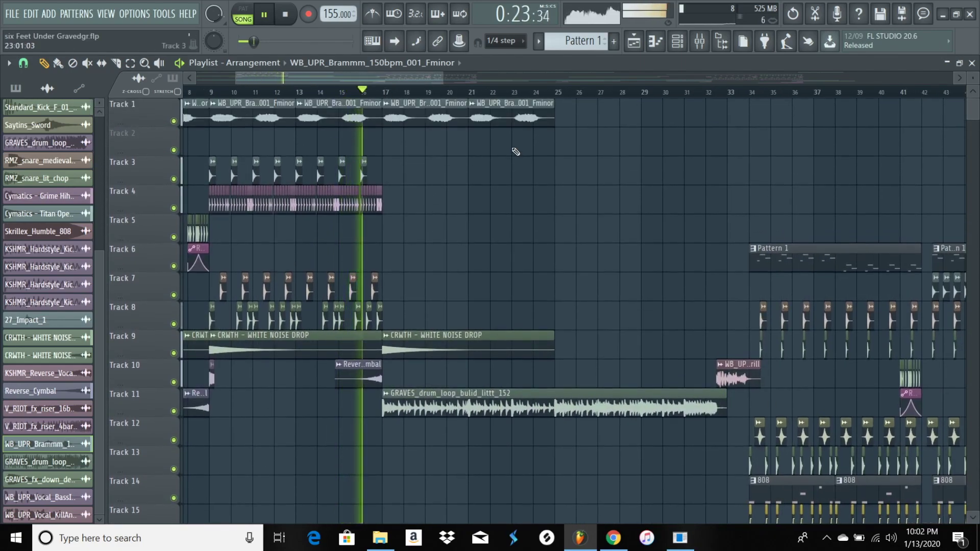
- Follow the drum loop build-up from bar 17 and examine the white noise, reverse vocal and reverse cymbal layers on Tracks 19 to 21
{"action": "scroll", "coordinate": [706, 191], "scroll_direction": "down", "scroll_amount": 5}
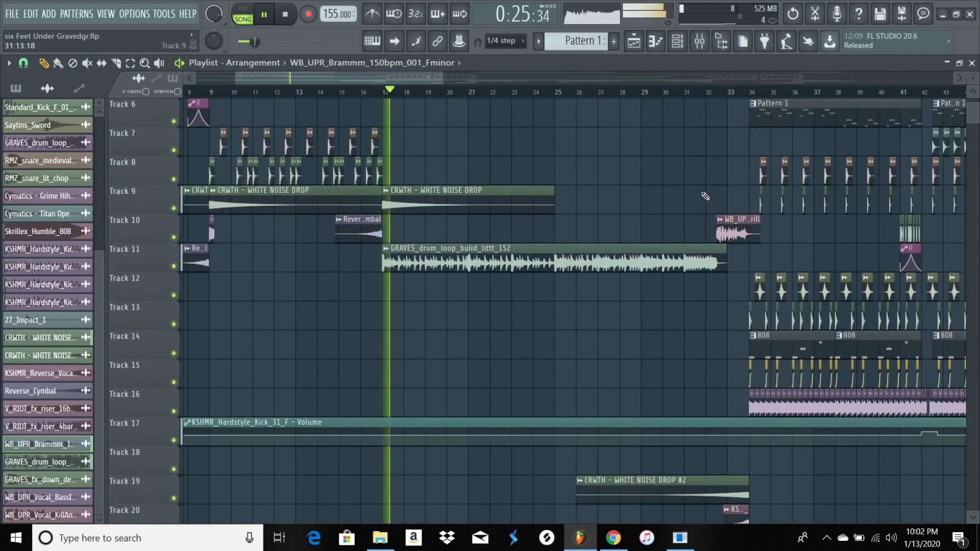
{"action": "scroll", "coordinate": [700, 199], "scroll_direction": "down", "scroll_amount": 1}
{"action": "scroll", "coordinate": [560, 96], "scroll_direction": "up", "scroll_amount": 3}
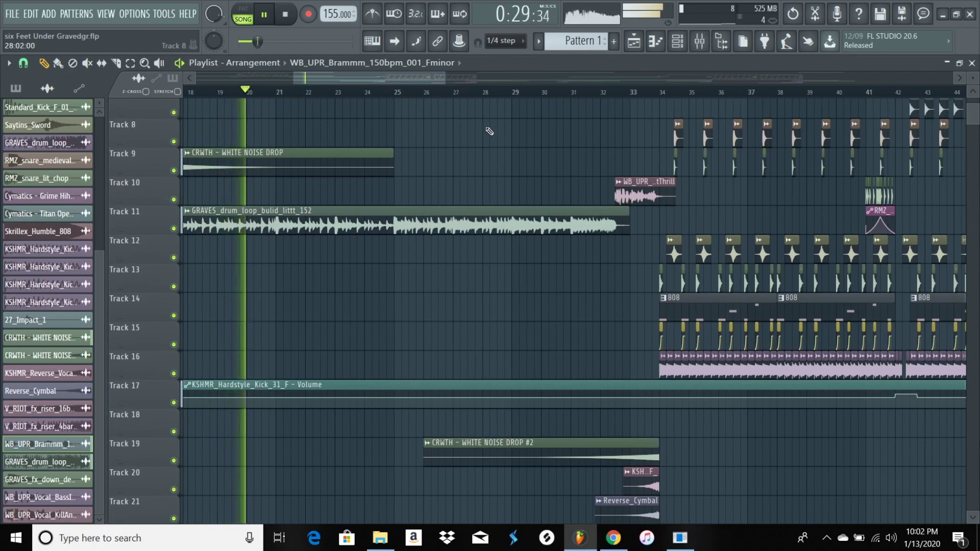
{"action": "scroll", "coordinate": [448, 142], "scroll_direction": "down", "scroll_amount": 4}
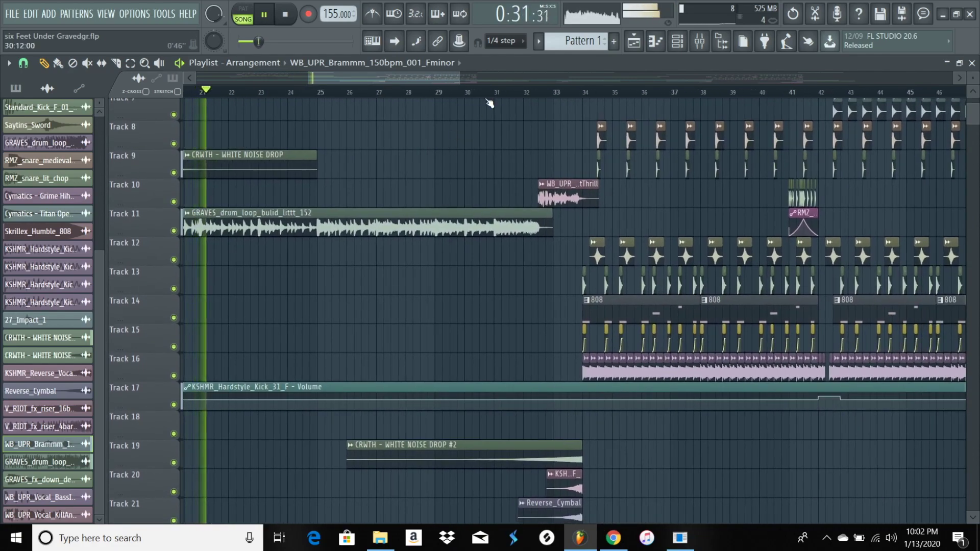
{"action": "scroll", "coordinate": [761, 175], "scroll_direction": "down", "scroll_amount": 6}
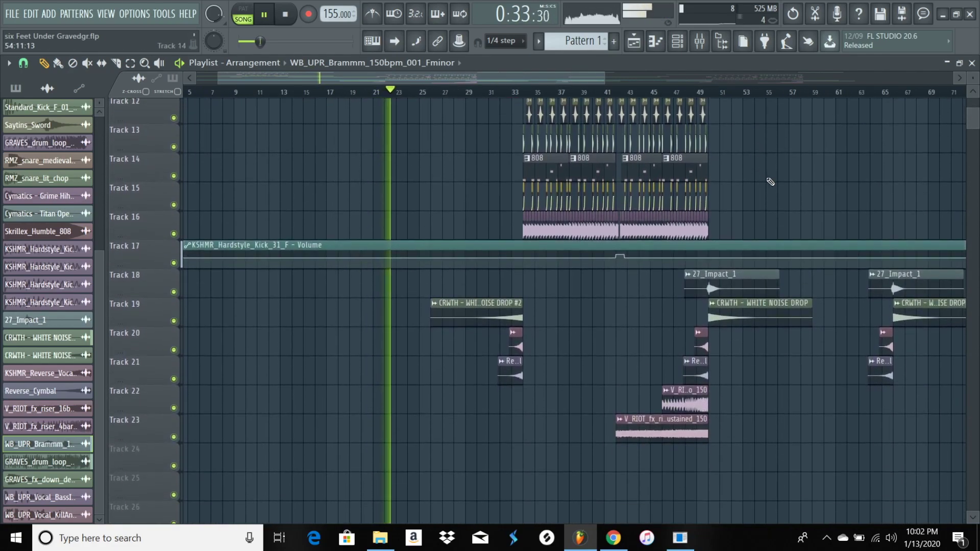
{"action": "scroll", "coordinate": [486, 97], "scroll_direction": "up", "scroll_amount": 8}
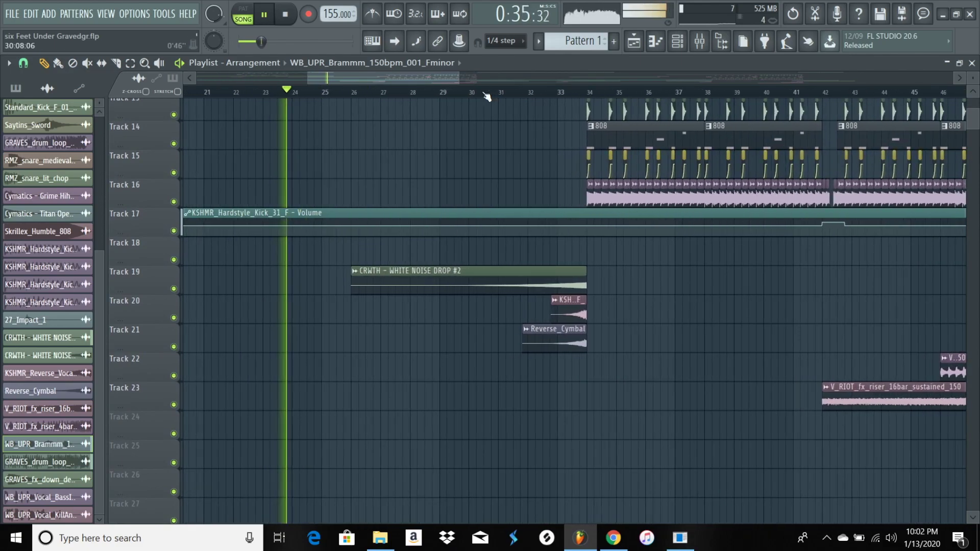
{"action": "scroll", "coordinate": [970, 82], "scroll_direction": "up", "scroll_amount": 2}
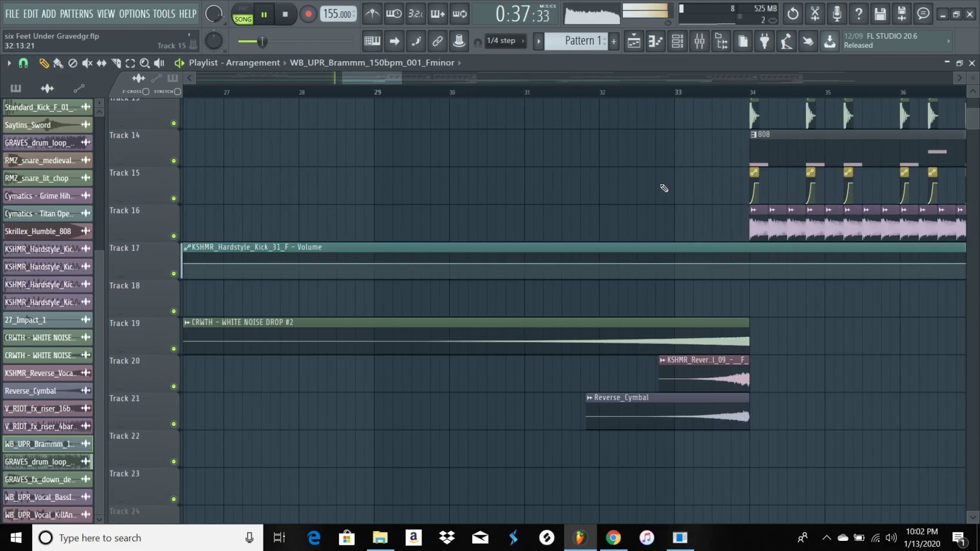
{"action": "scroll", "coordinate": [658, 187], "scroll_direction": "up", "scroll_amount": 4}
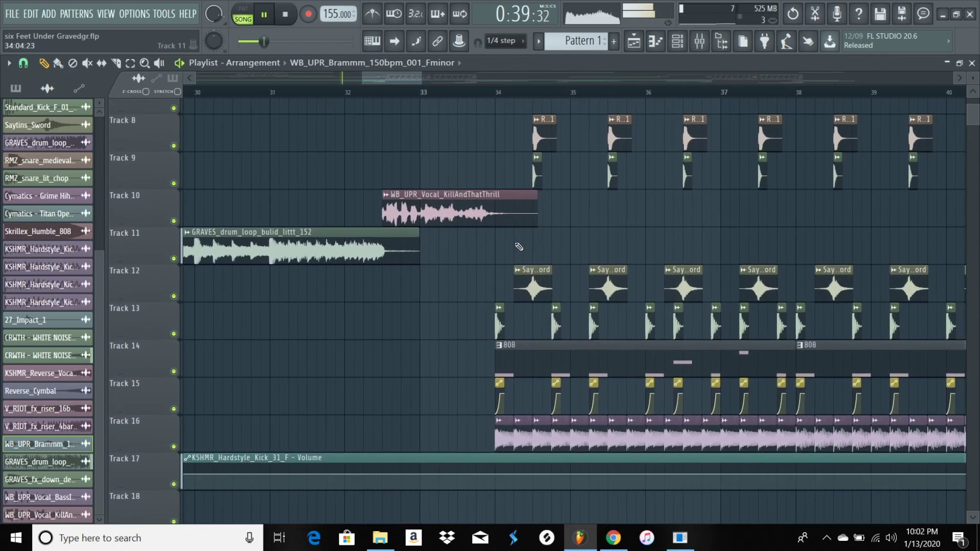
- Examine the first drop's clips from bar 34 to bar 50 while the drum loop build-up plays into the drop
{"action": "scroll", "coordinate": [388, 175], "scroll_direction": "up", "scroll_amount": 5}
{"action": "scroll", "coordinate": [381, 112], "scroll_direction": "down", "scroll_amount": 5}
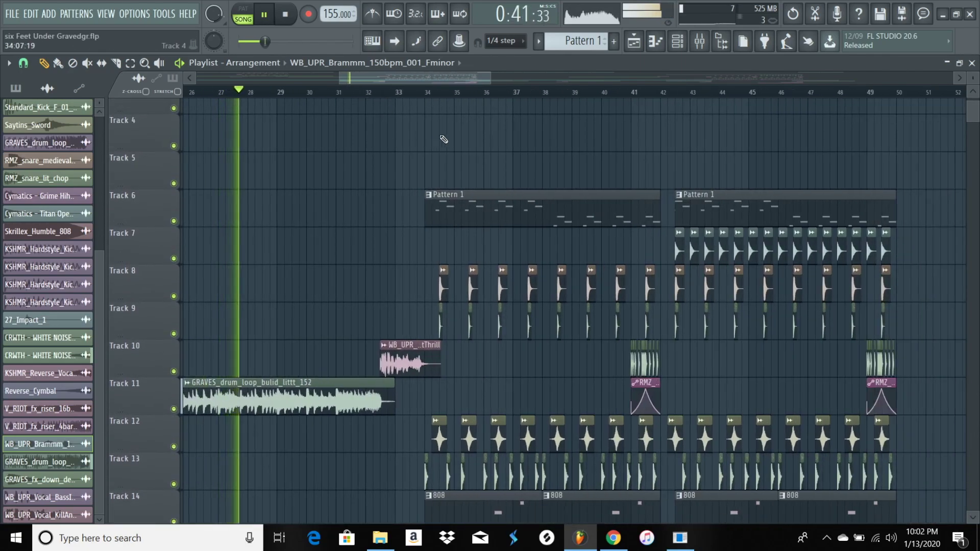
{"action": "scroll", "coordinate": [663, 123], "scroll_direction": "up", "scroll_amount": 1}
{"action": "scroll", "coordinate": [886, 132], "scroll_direction": "down", "scroll_amount": 3}
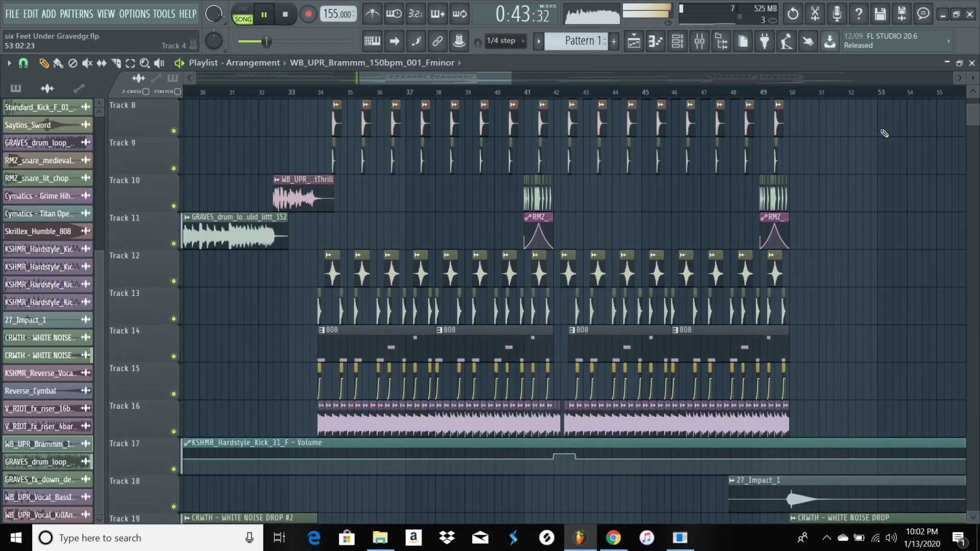
{"action": "scroll", "coordinate": [886, 134], "scroll_direction": "down", "scroll_amount": 2}
{"action": "scroll", "coordinate": [828, 170], "scroll_direction": "up", "scroll_amount": 4}
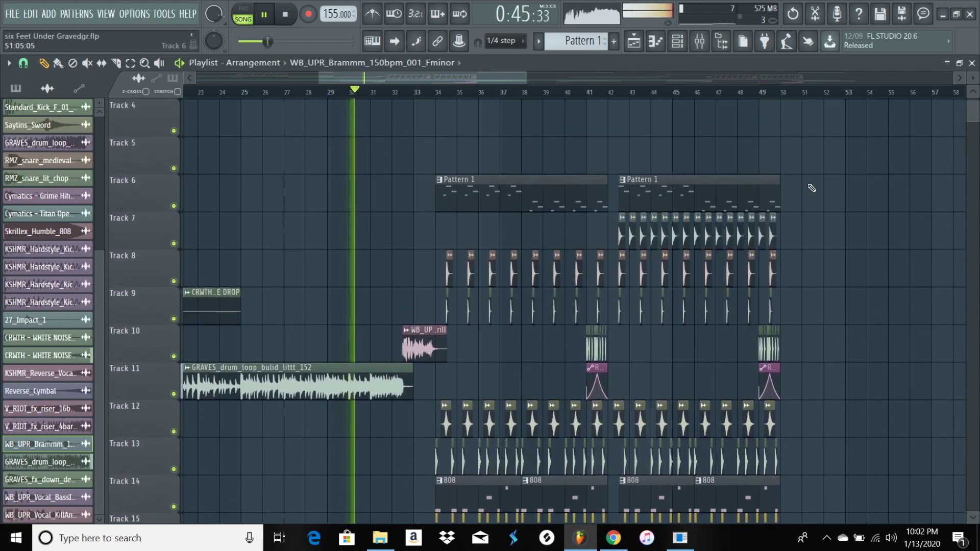
{"action": "scroll", "coordinate": [702, 100], "scroll_direction": "down", "scroll_amount": 2}
{"action": "scroll", "coordinate": [767, 153], "scroll_direction": "down", "scroll_amount": 4}
{"action": "scroll", "coordinate": [772, 156], "scroll_direction": "up", "scroll_amount": 2}
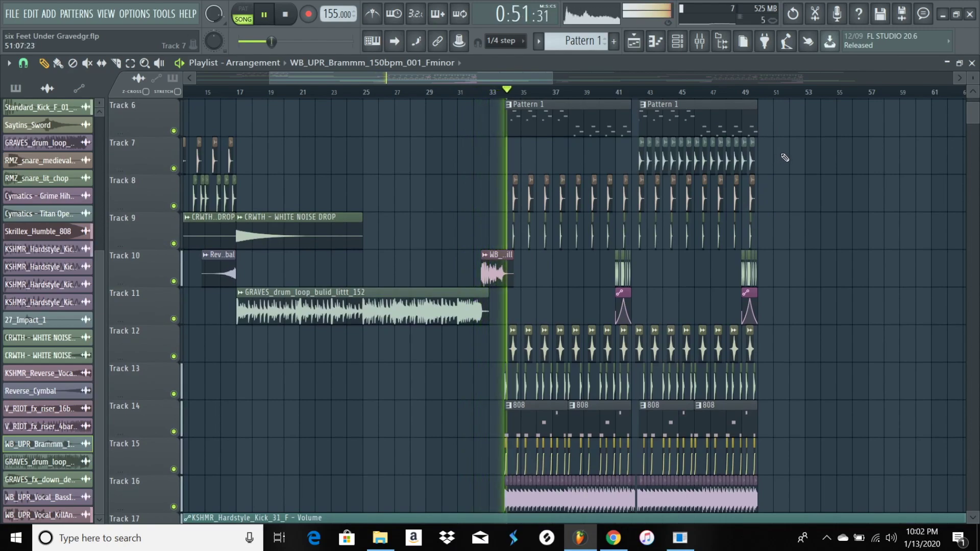
- Follow the playback of the first drop from bar 34 past the snare fill at bar 41
{"action": "left_click_drag", "start_coordinate": [765, 153], "coordinate": [667, 135]}
{"action": "scroll", "coordinate": [583, 100], "scroll_direction": "up", "scroll_amount": 1}
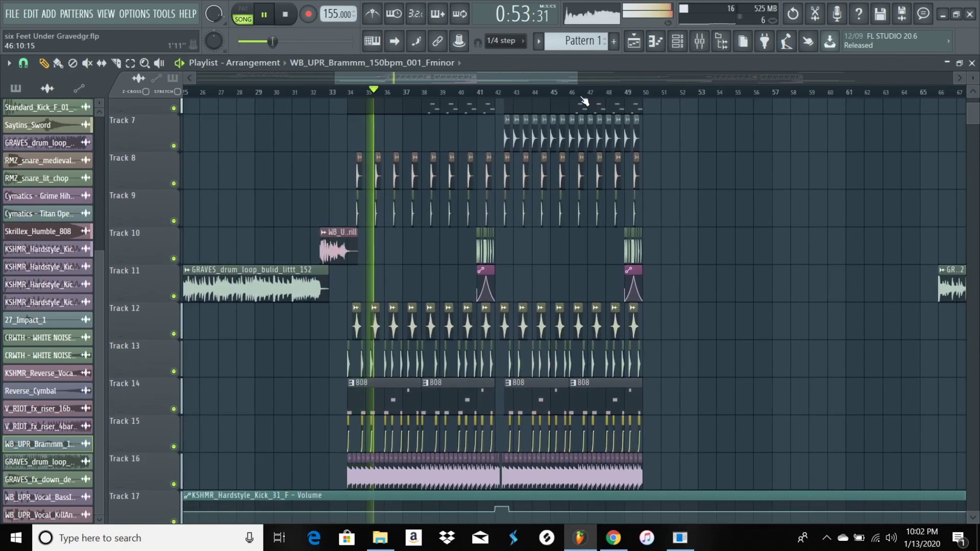
{"action": "scroll", "coordinate": [699, 170], "scroll_direction": "up", "scroll_amount": 1}
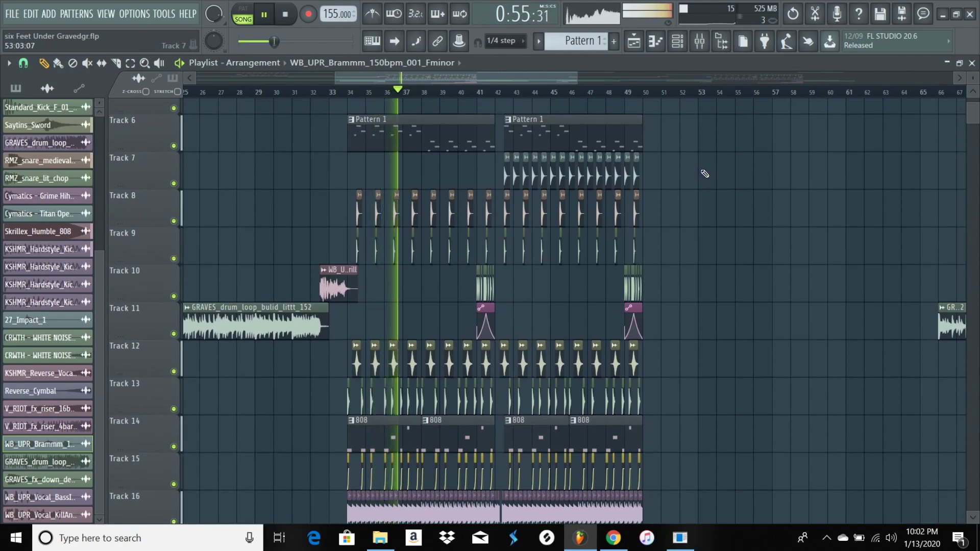
{"action": "scroll", "coordinate": [704, 173], "scroll_direction": "down", "scroll_amount": 1}
{"action": "scroll", "coordinate": [579, 117], "scroll_direction": "up", "scroll_amount": 2, "text": "ctrl"}
{"action": "scroll", "coordinate": [648, 173], "scroll_direction": "left", "scroll_amount": 3}
{"action": "scroll", "coordinate": [661, 174], "scroll_direction": "down", "scroll_amount": 2, "text": "alt"}
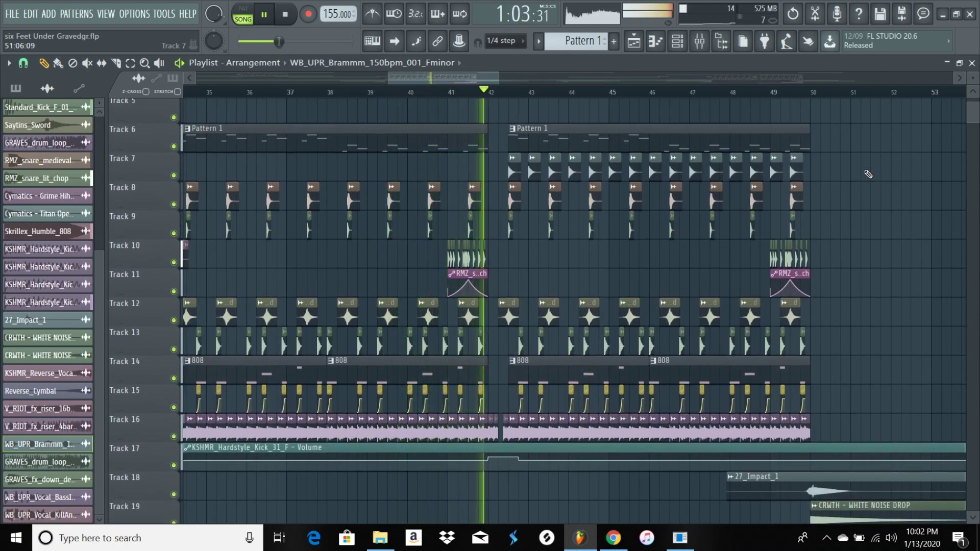
{"action": "left_click_drag", "start_coordinate": [867, 174], "coordinate": [480, 102]}
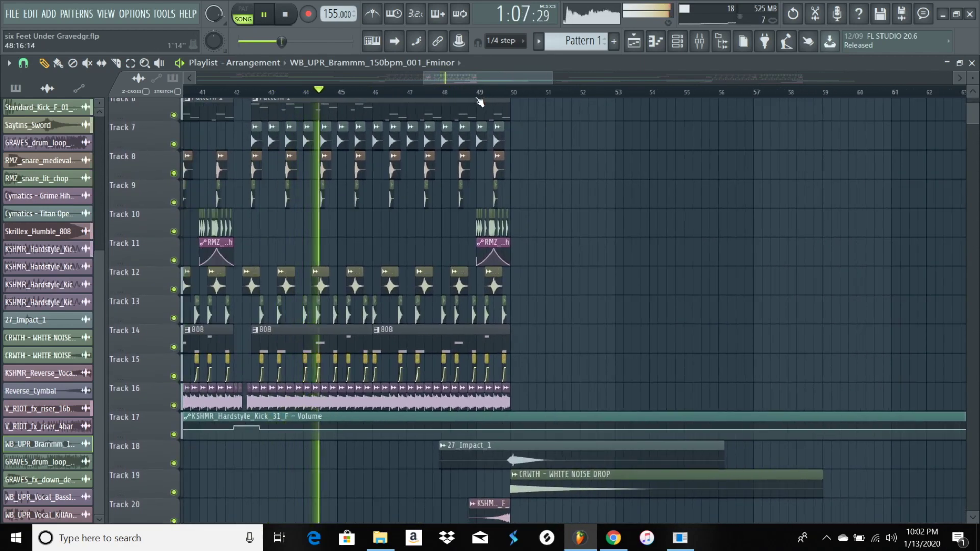
- Follow the drop's second half to bar 50, examining the impact, reverse and riser layers on Tracks 18 to 23
{"action": "scroll", "coordinate": [538, 98], "scroll_direction": "down", "scroll_amount": 2}
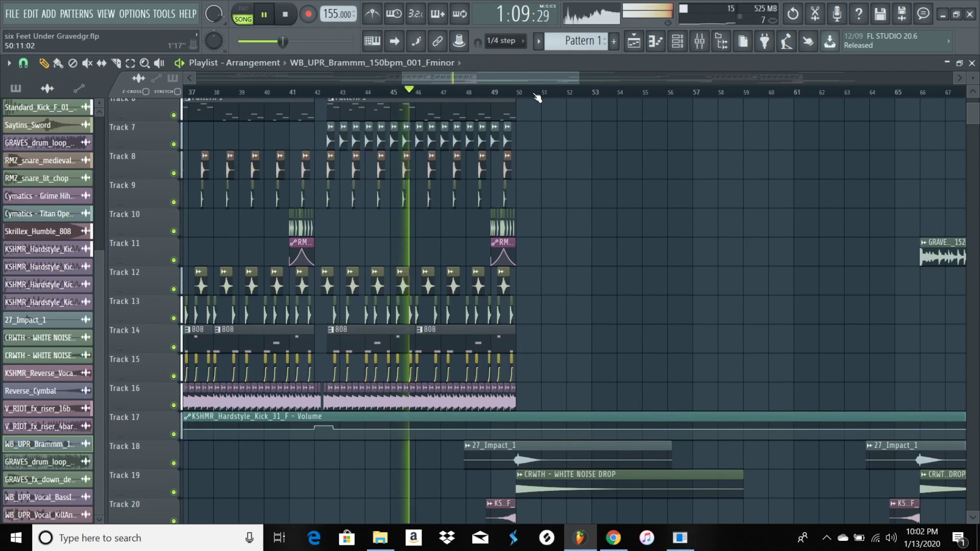
{"action": "scroll", "coordinate": [537, 98], "scroll_direction": "down", "scroll_amount": 1}
{"action": "scroll", "coordinate": [597, 149], "scroll_direction": "down", "scroll_amount": 8}
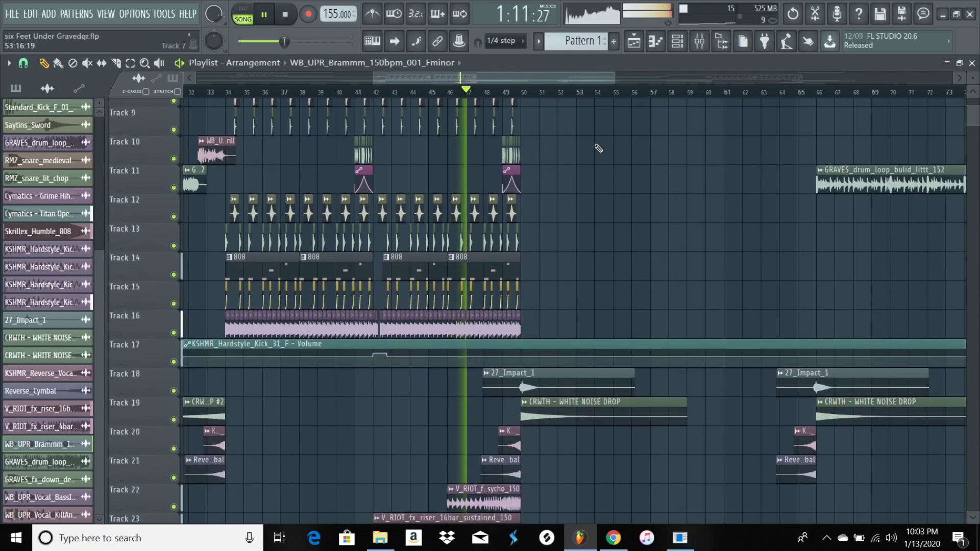
{"action": "scroll", "coordinate": [512, 97], "scroll_direction": "up", "scroll_amount": 6}
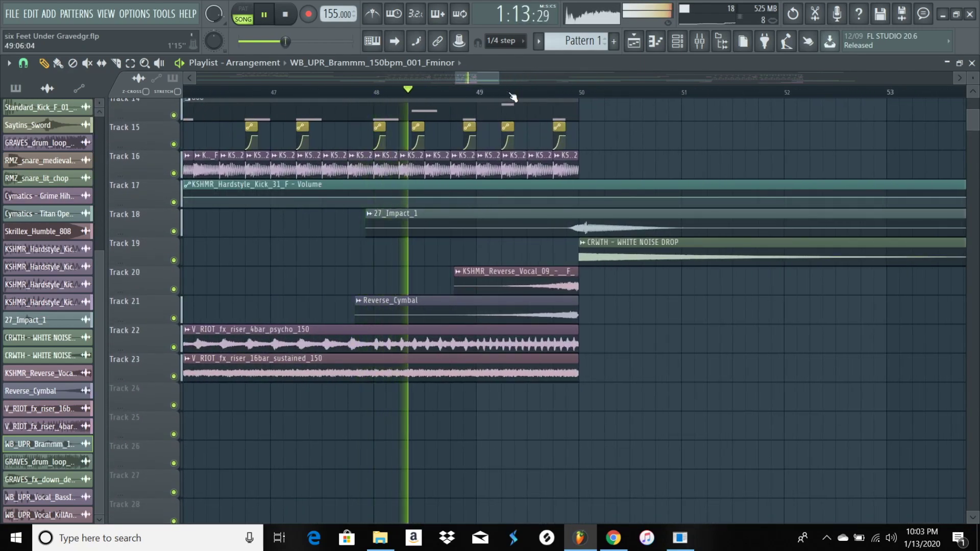
{"action": "scroll", "coordinate": [512, 97], "scroll_direction": "down", "scroll_amount": 2}
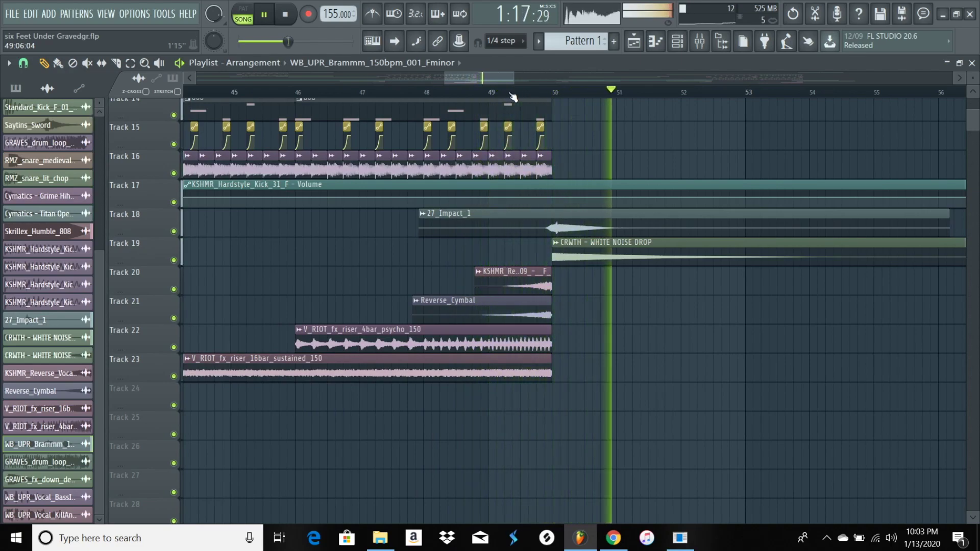
{"action": "scroll", "coordinate": [512, 97], "scroll_direction": "down", "scroll_amount": 1}
{"action": "scroll", "coordinate": [512, 97], "scroll_direction": "down", "scroll_amount": 3}
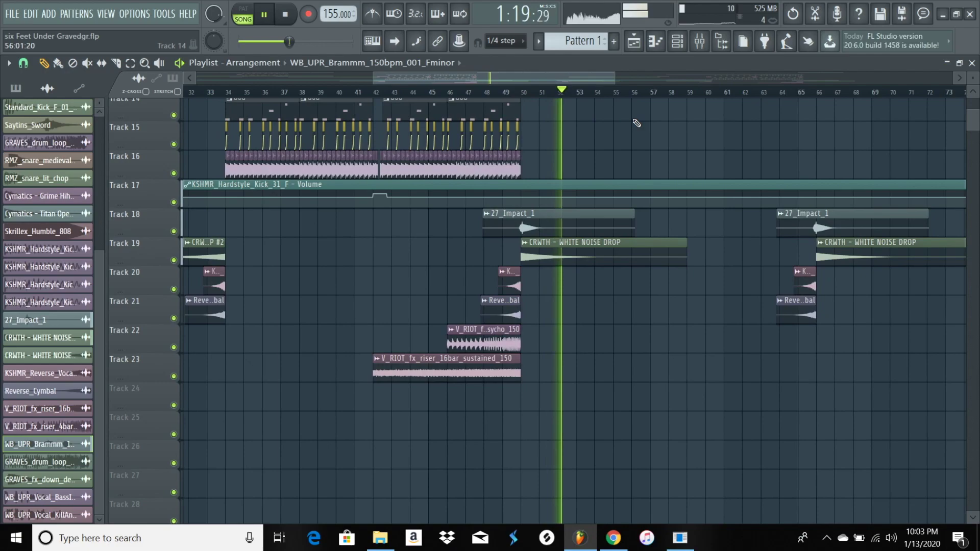
- Follow the breakdown after bar 50, viewing its Brammm clips and the drum loop build-up leading to the second drop
{"action": "left_click_drag", "start_coordinate": [634, 120], "coordinate": [444, 173]}
{"action": "scroll", "coordinate": [557, 197], "scroll_direction": "up", "scroll_amount": 6}
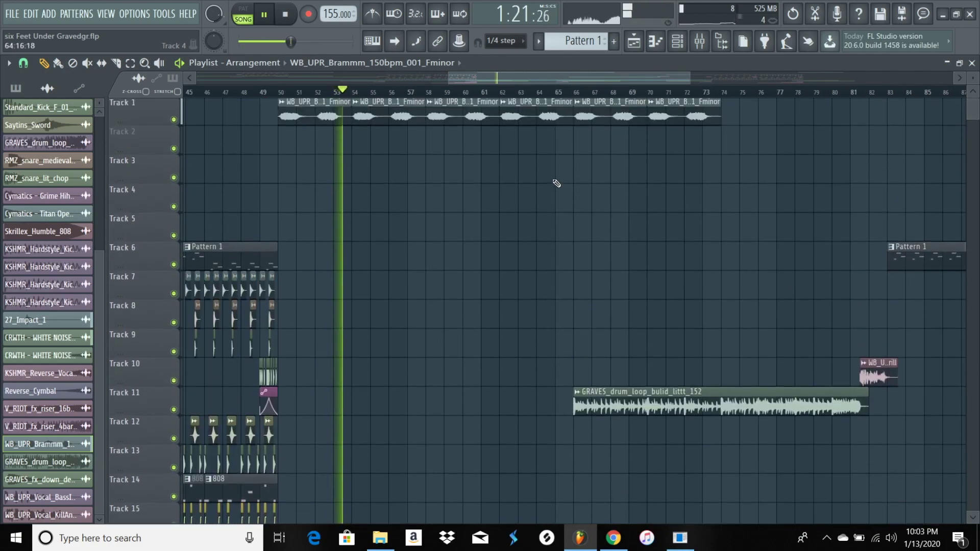
{"action": "scroll", "coordinate": [551, 92], "scroll_direction": "down", "scroll_amount": 3}
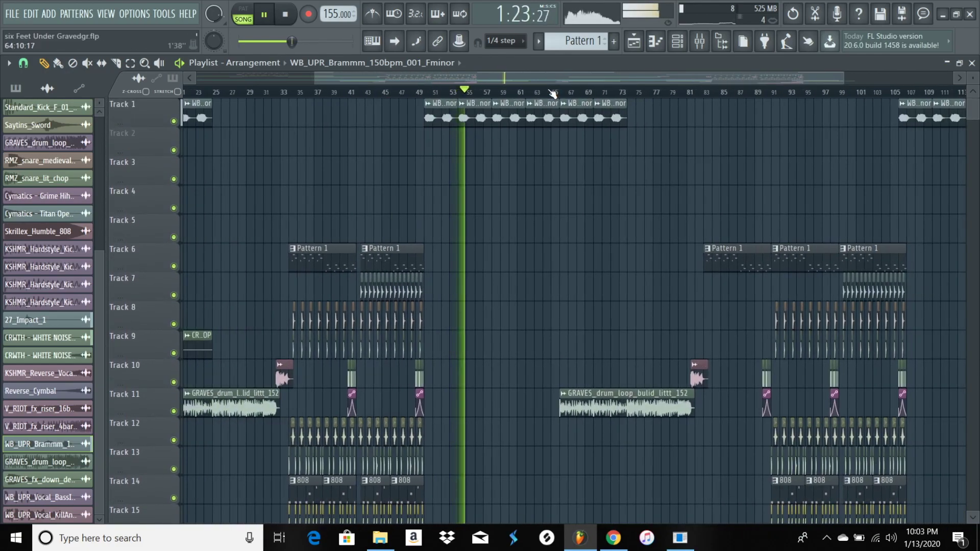
{"action": "scroll", "coordinate": [552, 94], "scroll_direction": "up", "scroll_amount": 3}
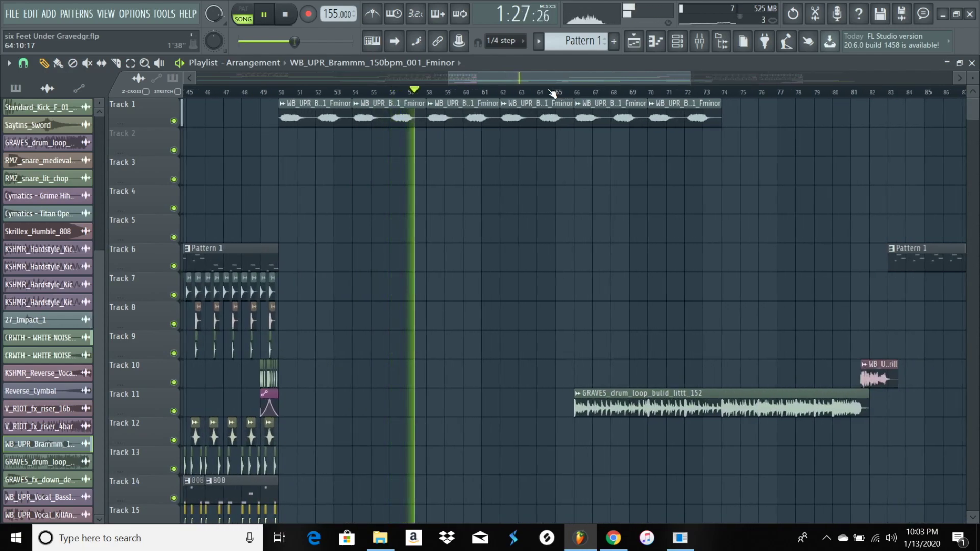
{"action": "scroll", "coordinate": [553, 93], "scroll_direction": "down", "scroll_amount": 1}
{"action": "scroll", "coordinate": [553, 93], "scroll_direction": "down", "scroll_amount": 2}
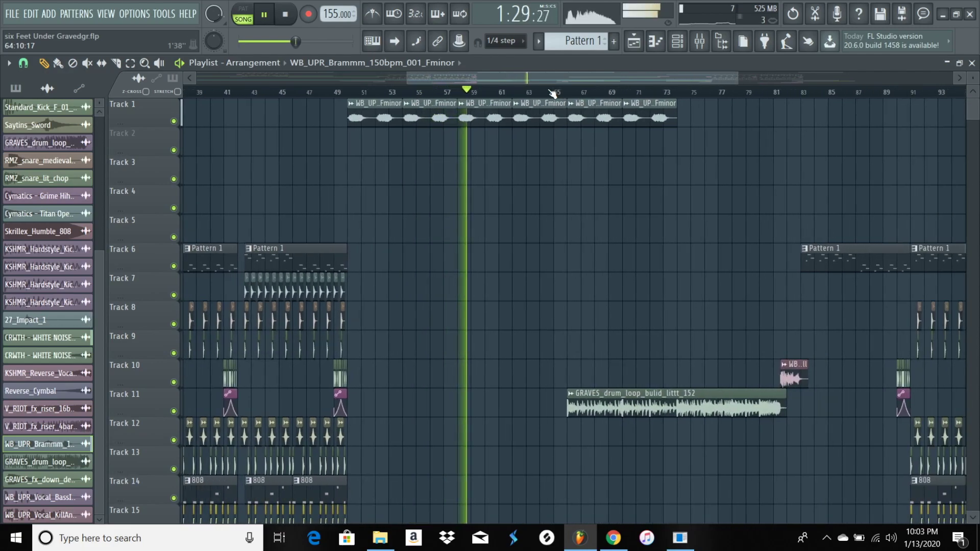
- Follow the breakdown playback from bar 58 to bar 66, examining the Brammm clips and the impact, white noise and reverse layers before the drum loop
{"action": "scroll", "coordinate": [552, 93], "scroll_direction": "up", "scroll_amount": 4}
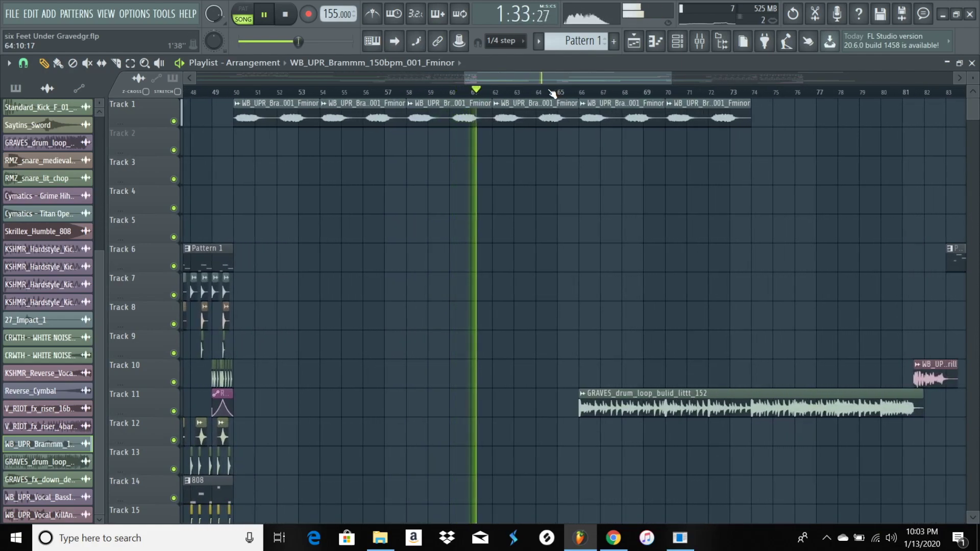
{"action": "scroll", "coordinate": [553, 93], "scroll_direction": "down", "scroll_amount": 2}
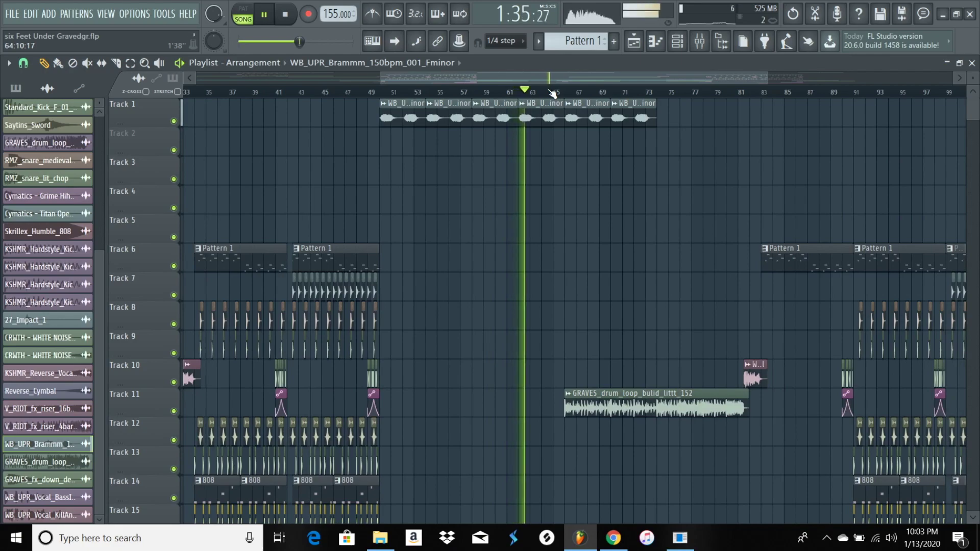
{"action": "scroll", "coordinate": [552, 93], "scroll_direction": "down", "scroll_amount": 2}
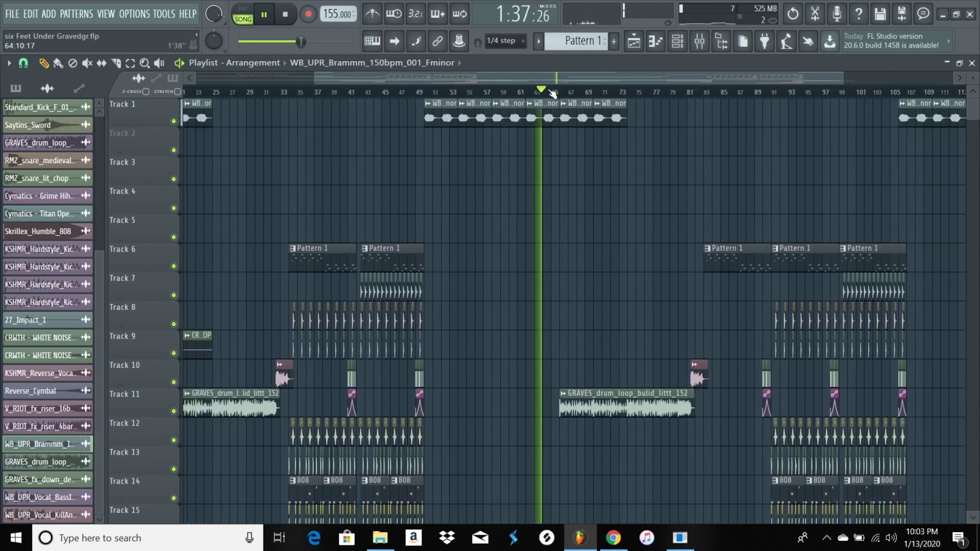
{"action": "scroll", "coordinate": [553, 94], "scroll_direction": "up", "scroll_amount": 4}
{"action": "scroll", "coordinate": [586, 171], "scroll_direction": "down", "scroll_amount": 5}
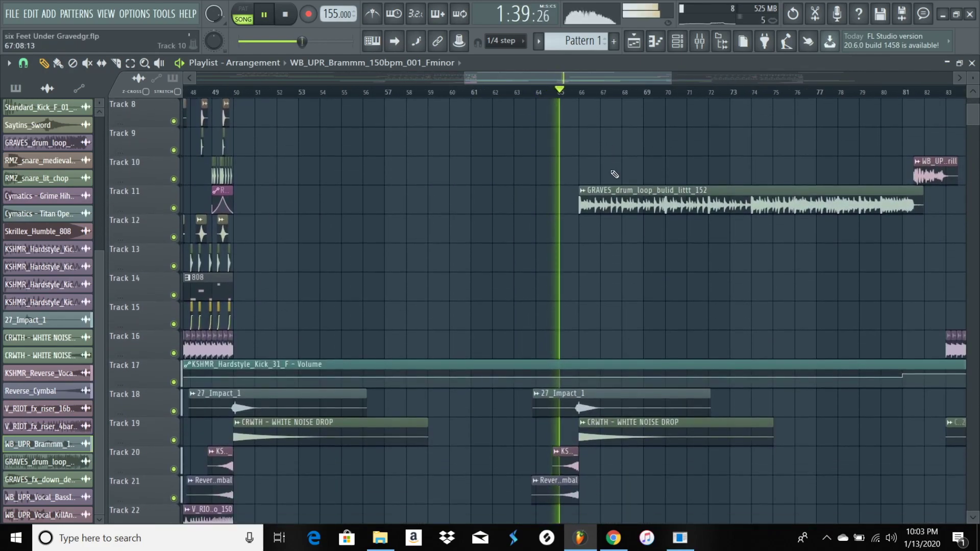
{"action": "scroll", "coordinate": [678, 164], "scroll_direction": "up", "scroll_amount": 2}
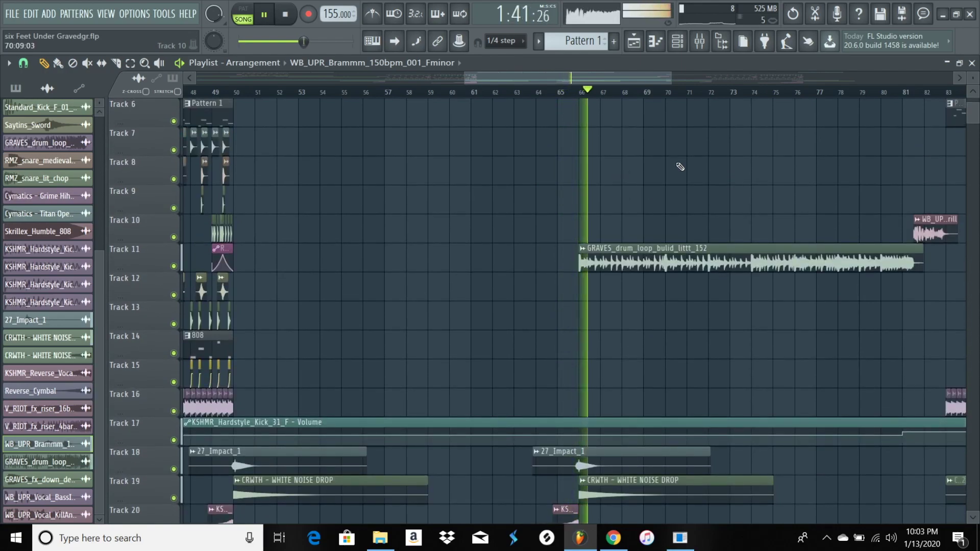
- Follow the drum loop build-up from bar 66 to bar 75, surveying the upcoming second drop's layers on Tracks 6 to 23
{"action": "left_click_drag", "start_coordinate": [679, 166], "coordinate": [426, 176]}
{"action": "scroll", "coordinate": [577, 90], "scroll_direction": "down", "scroll_amount": 1}
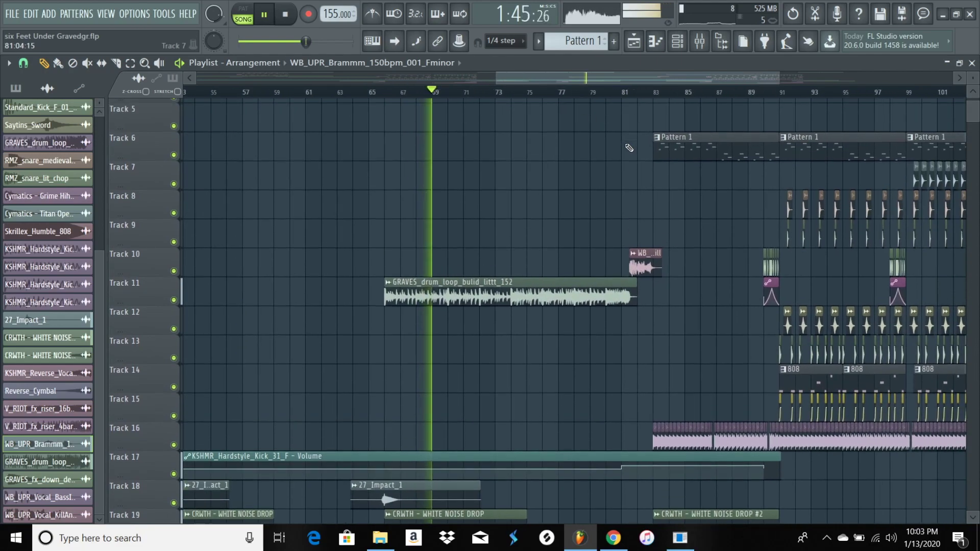
{"action": "scroll", "coordinate": [628, 149], "scroll_direction": "up", "scroll_amount": 5}
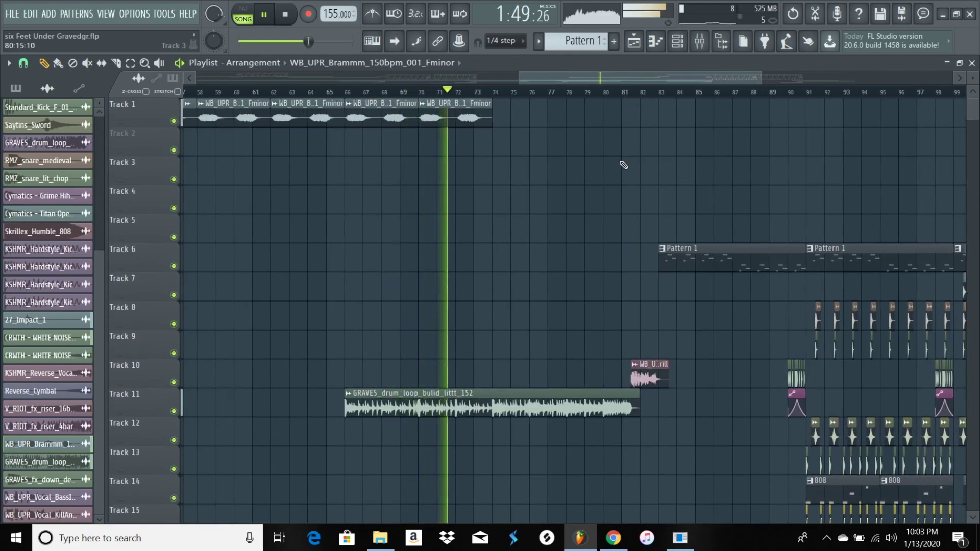
{"action": "scroll", "coordinate": [623, 165], "scroll_direction": "down", "scroll_amount": 5}
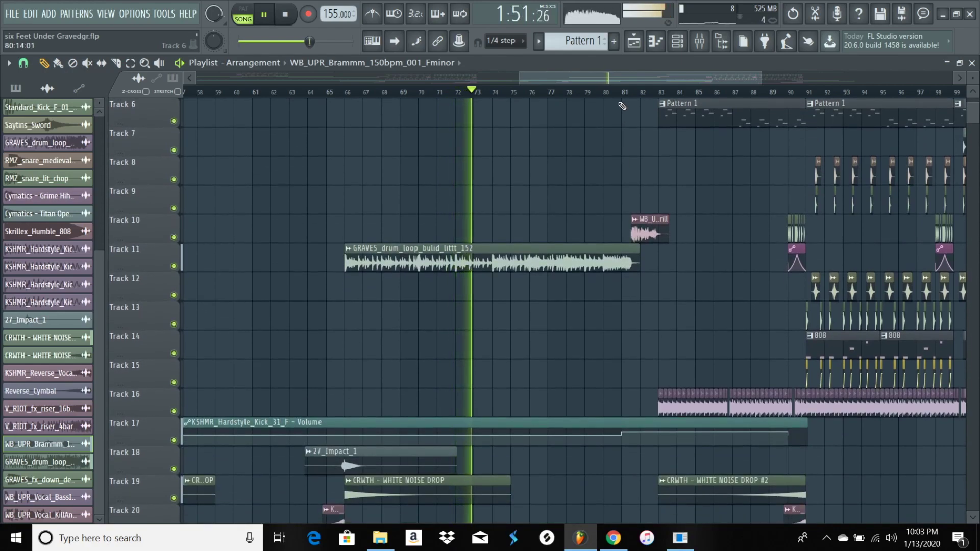
{"action": "scroll", "coordinate": [621, 104], "scroll_direction": "down", "scroll_amount": 2}
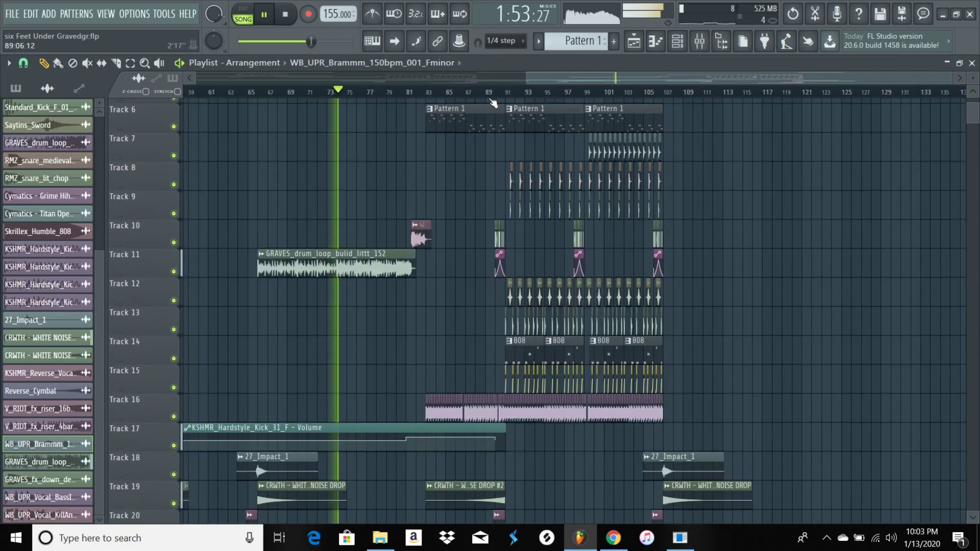
{"action": "scroll", "coordinate": [493, 102], "scroll_direction": "up", "scroll_amount": 1}
{"action": "scroll", "coordinate": [845, 211], "scroll_direction": "down", "scroll_amount": 4}
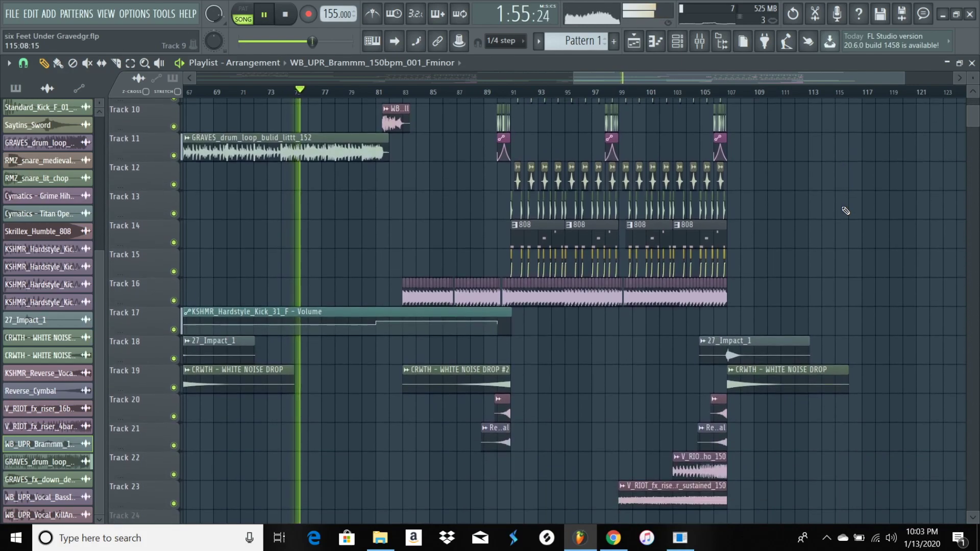
- Examine the second drop's pattern, drum, 808 and kick clips from bar 83 onward while the build-up plays toward the vocal on Track 10
{"action": "scroll", "coordinate": [561, 122], "scroll_direction": "up", "scroll_amount": 1}
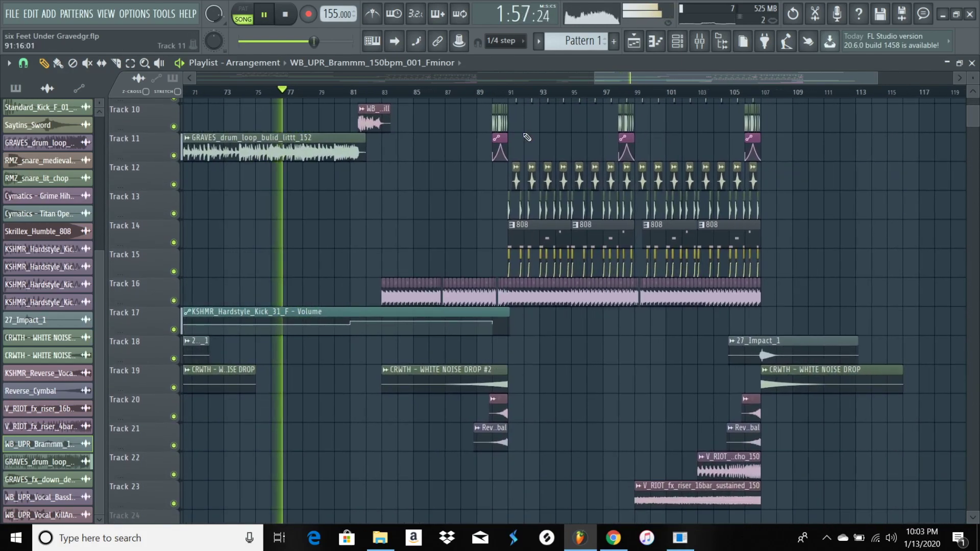
{"action": "scroll", "coordinate": [526, 135], "scroll_direction": "up", "scroll_amount": 3}
{"action": "scroll", "coordinate": [526, 137], "scroll_direction": "up", "scroll_amount": 2}
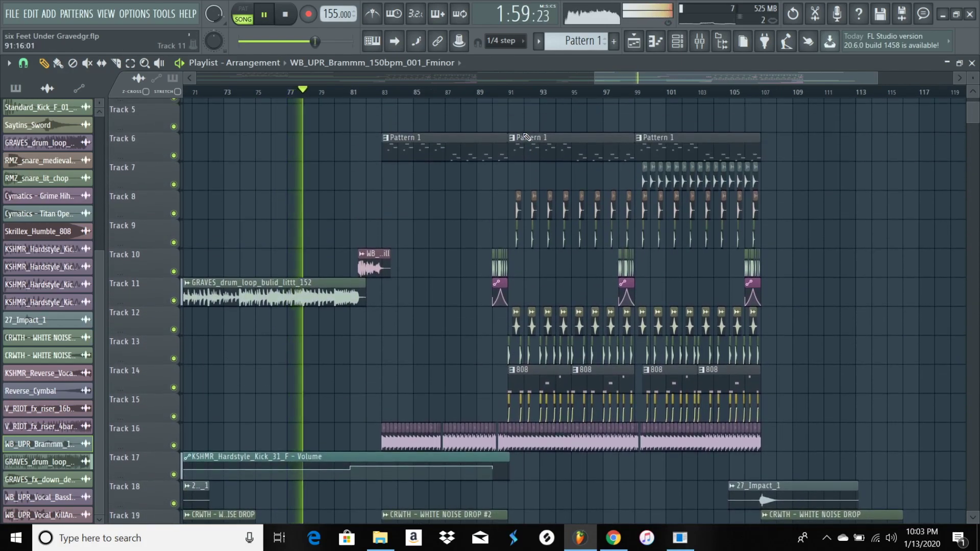
{"action": "scroll", "coordinate": [516, 128], "scroll_direction": "up", "scroll_amount": 2}
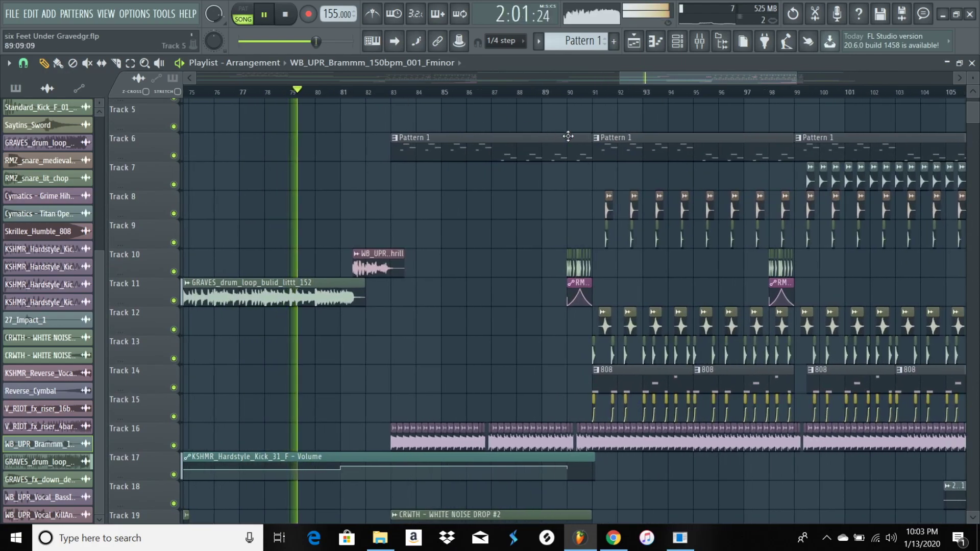
{"action": "scroll", "coordinate": [618, 154], "scroll_direction": "up", "scroll_amount": 4}
{"action": "scroll", "coordinate": [617, 153], "scroll_direction": "down", "scroll_amount": 6}
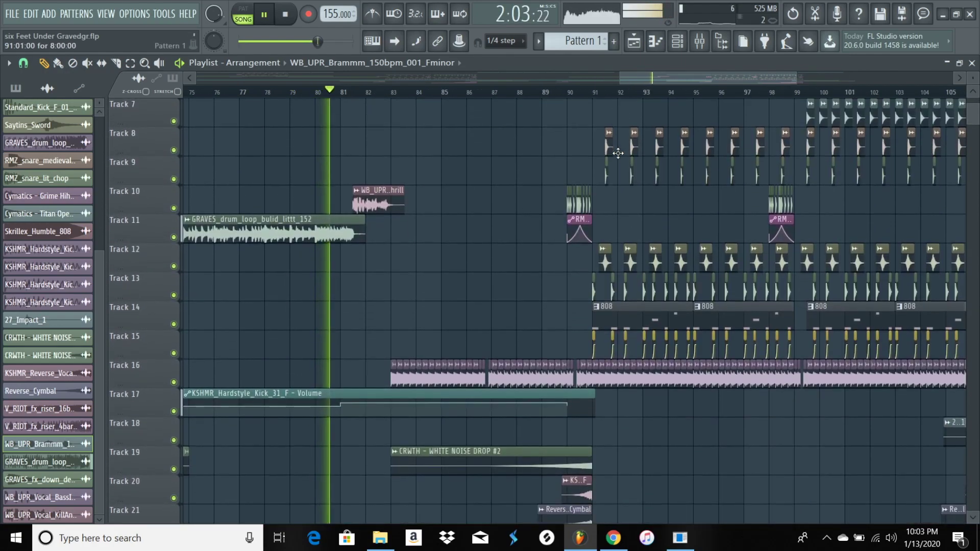
- Follow the playback from the kick section at bar 87 through the second drop to bar 101, including the snare fill at bar 98
{"action": "scroll", "coordinate": [618, 153], "scroll_direction": "up", "scroll_amount": 1}
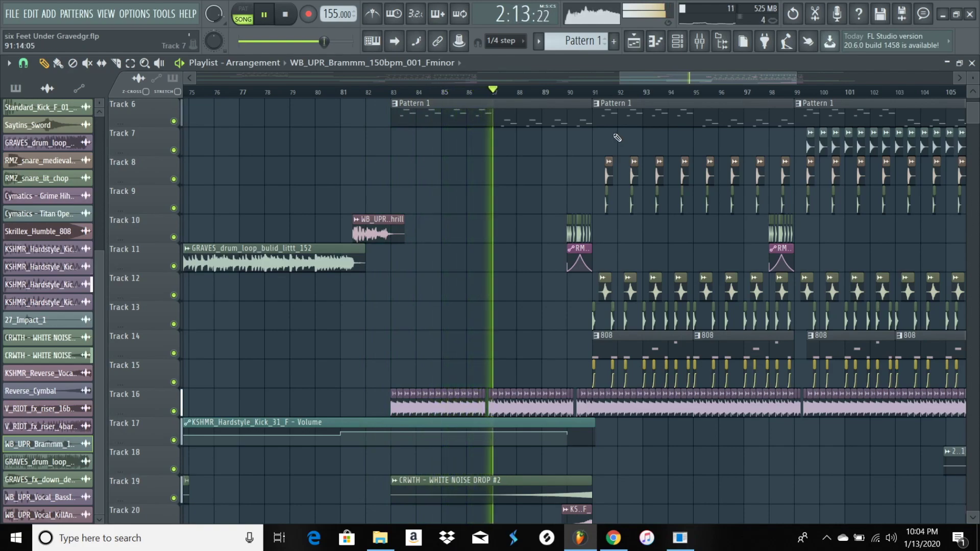
{"action": "scroll", "coordinate": [617, 95], "scroll_direction": "up", "scroll_amount": 2}
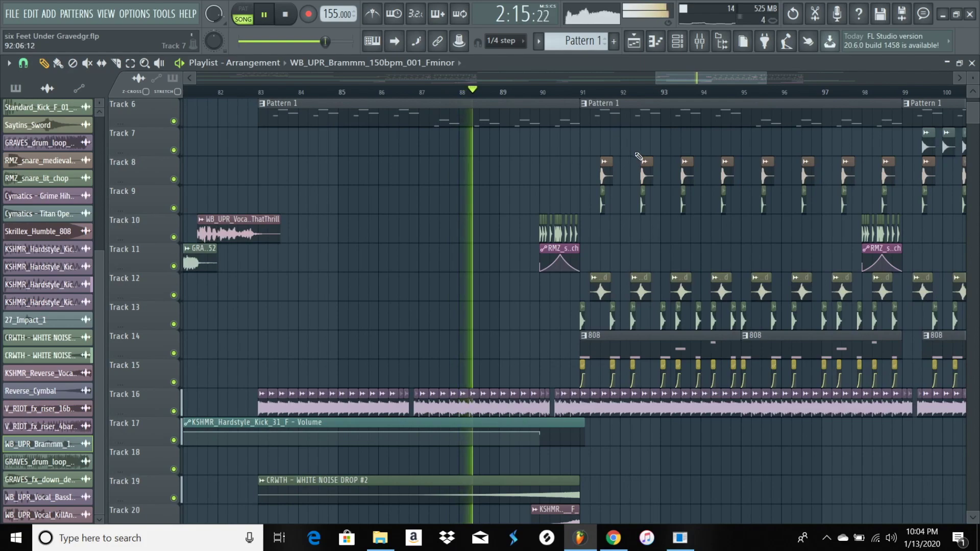
{"action": "left_click_drag", "start_coordinate": [696, 205], "coordinate": [460, 147]}
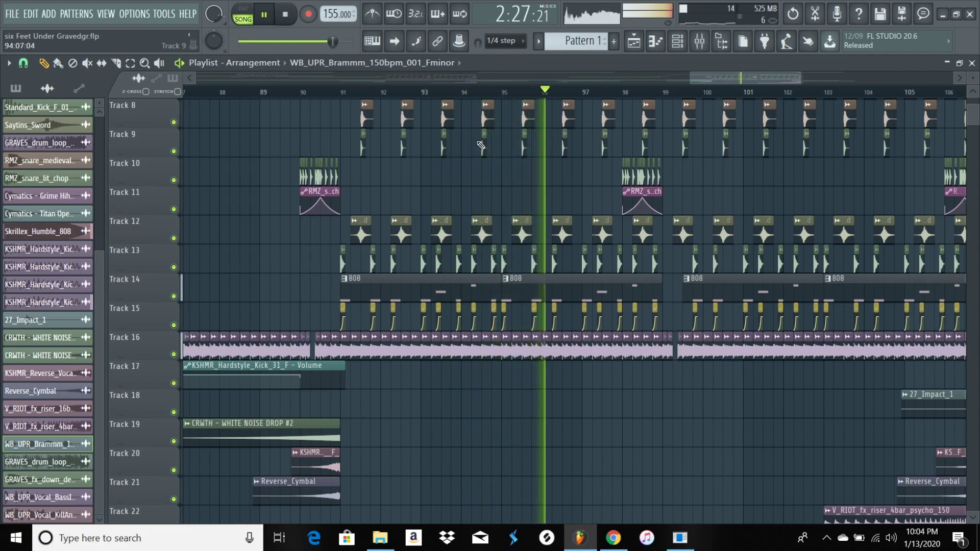
{"action": "scroll", "coordinate": [487, 173], "scroll_direction": "up", "scroll_amount": 2}
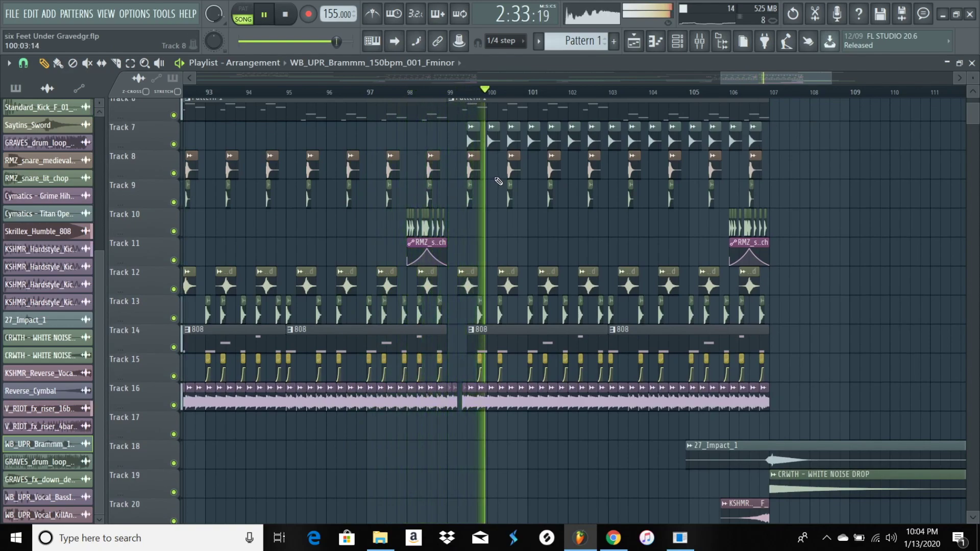
{"action": "scroll", "coordinate": [484, 169], "scroll_direction": "up", "scroll_amount": 2}
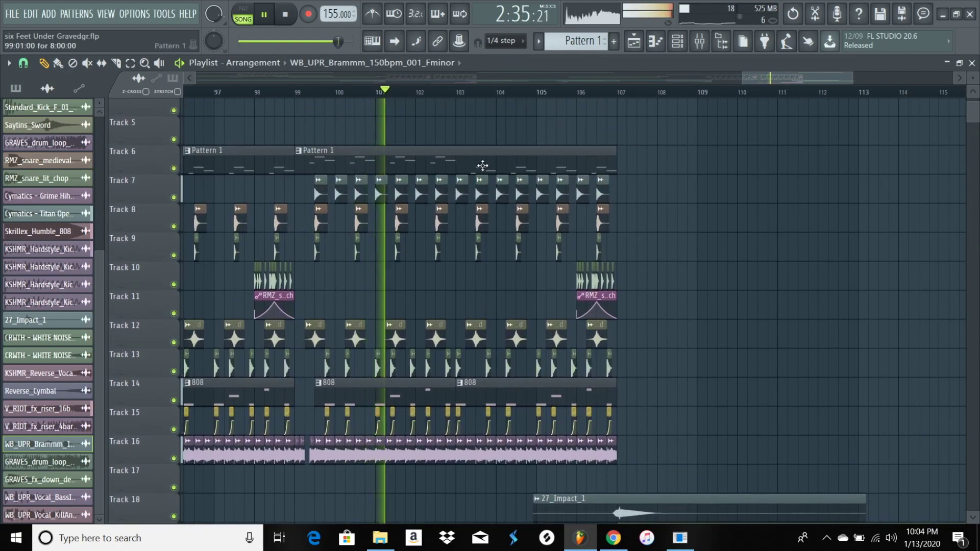
- Follow the second drop's closing bars to bar 106, examining the impact, white noise, reverse and riser layers on Tracks 18 to 23
{"action": "scroll", "coordinate": [643, 94], "scroll_direction": "down", "scroll_amount": 2}
{"action": "scroll", "coordinate": [765, 194], "scroll_direction": "down", "scroll_amount": 1}
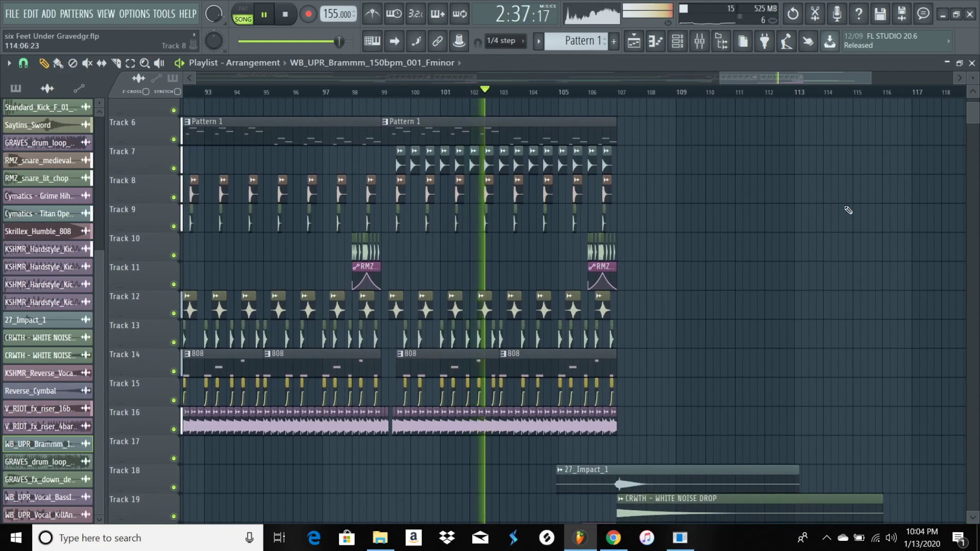
{"action": "scroll", "coordinate": [867, 215], "scroll_direction": "down", "scroll_amount": 5}
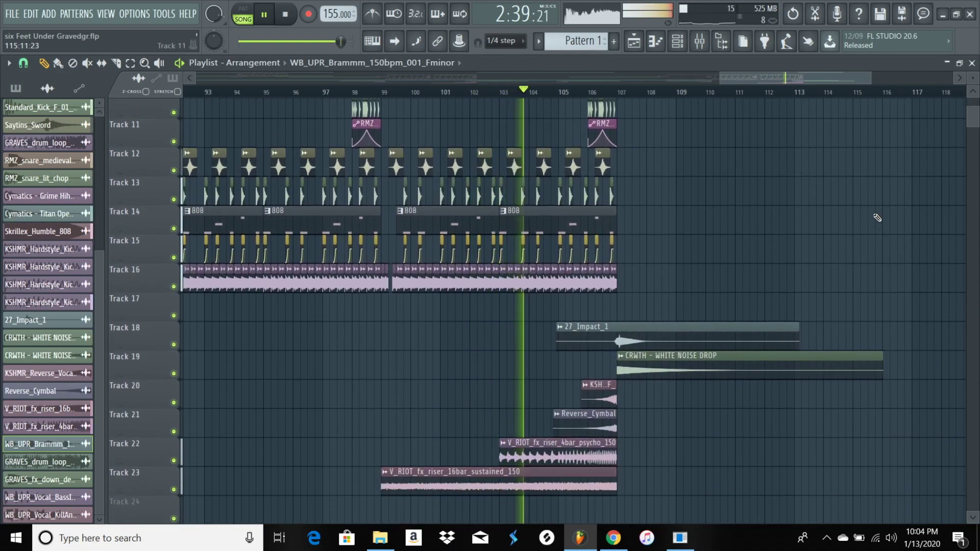
{"action": "scroll", "coordinate": [876, 217], "scroll_direction": "down", "scroll_amount": 1}
{"action": "scroll", "coordinate": [877, 218], "scroll_direction": "up", "scroll_amount": 2}
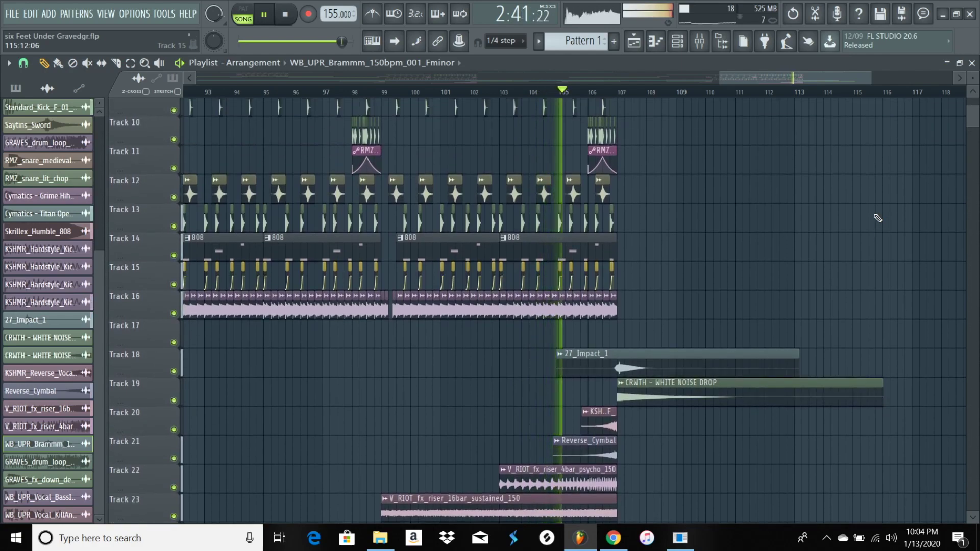
{"action": "scroll", "coordinate": [877, 217], "scroll_direction": "up", "scroll_amount": 5}
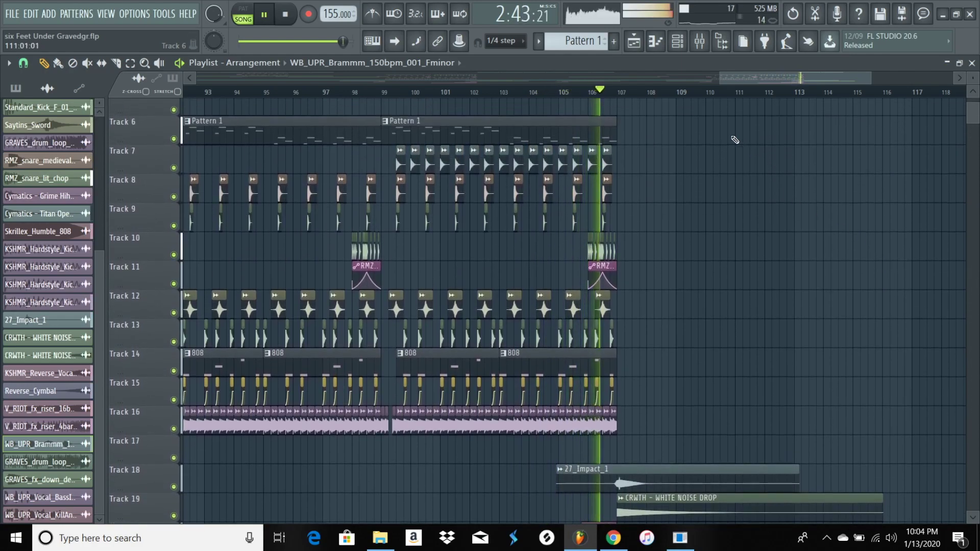